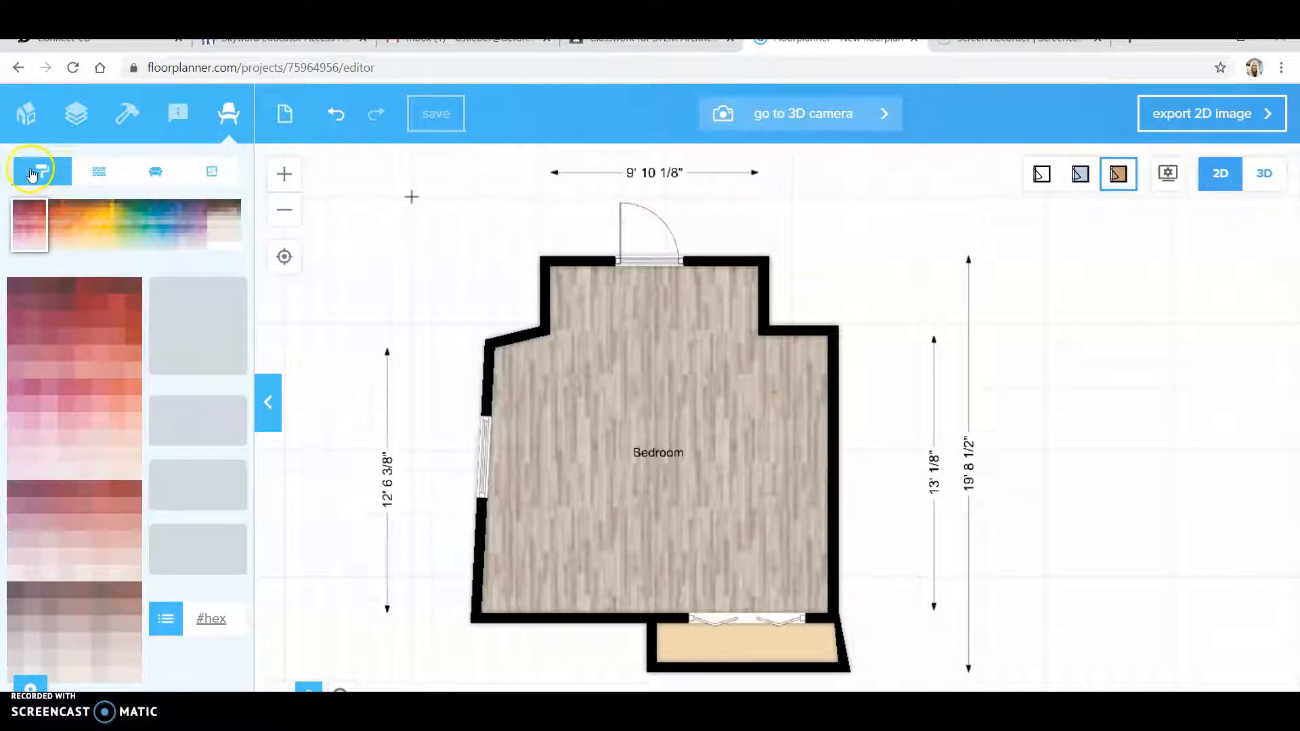
Step: Browse the paint colour ranges and pick Chalk Blush 3 from the neutral tones
left_click(120, 230)
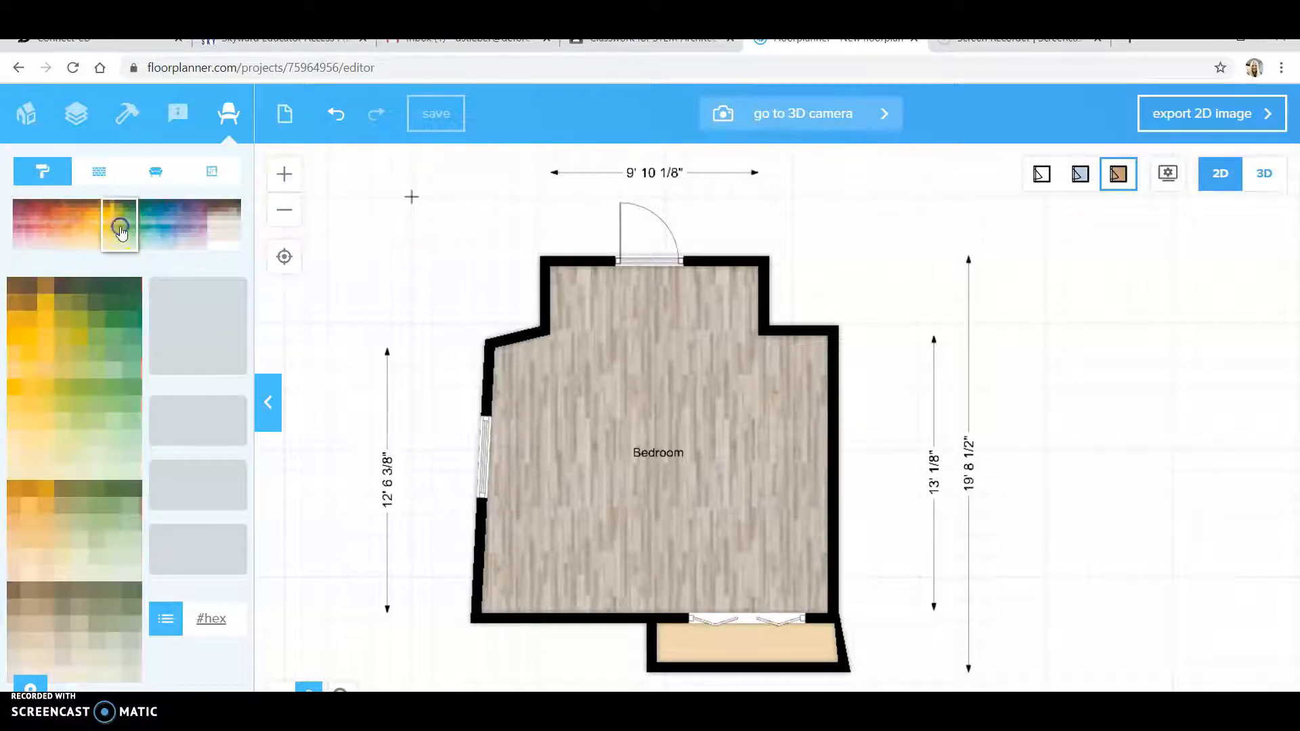
left_click(160, 229)
left_click(196, 227)
left_click(157, 227)
left_click(120, 231)
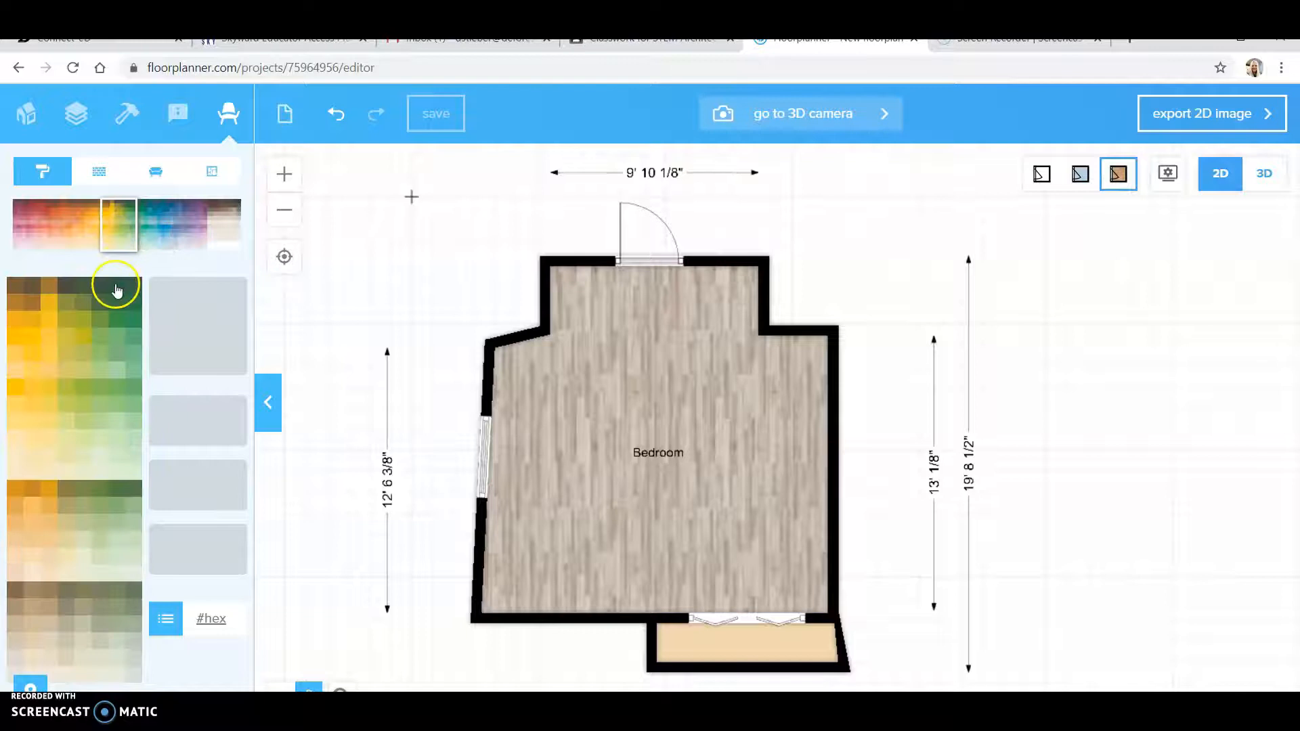
left_click(175, 242)
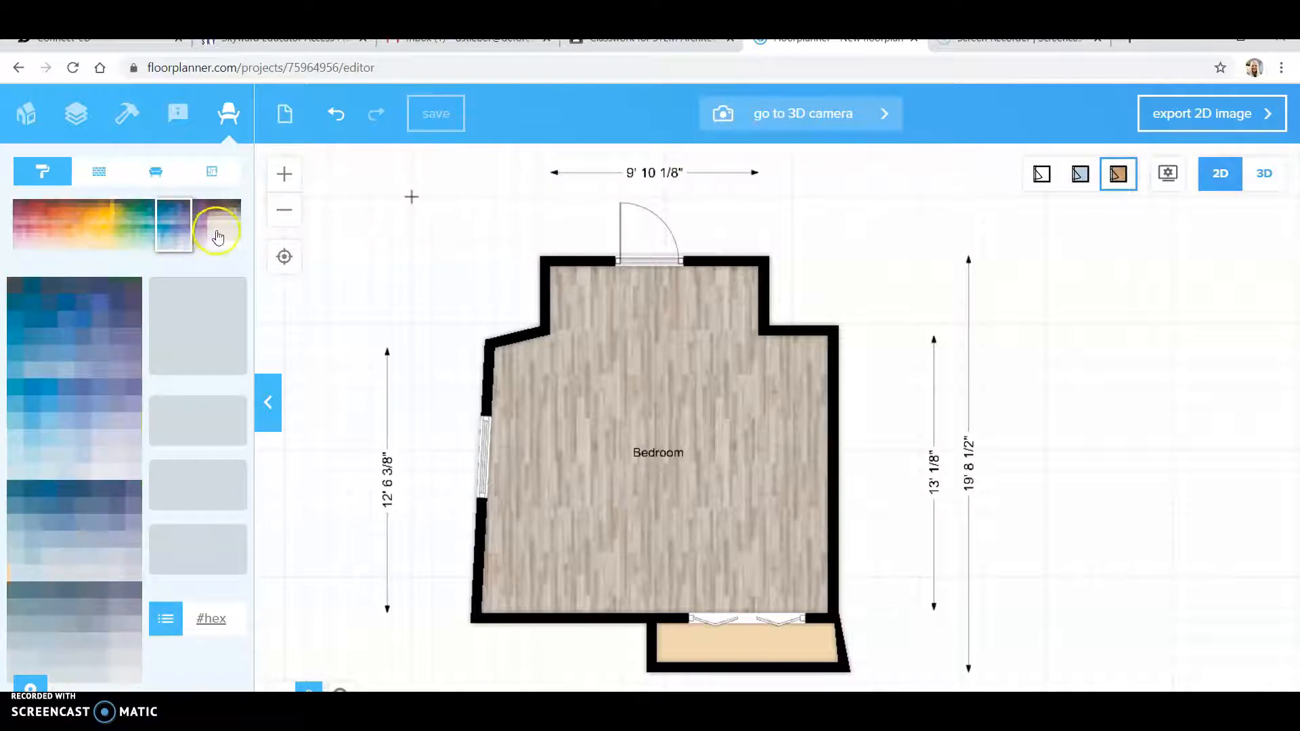
left_click(217, 236)
left_click(84, 359)
left_click(46, 357)
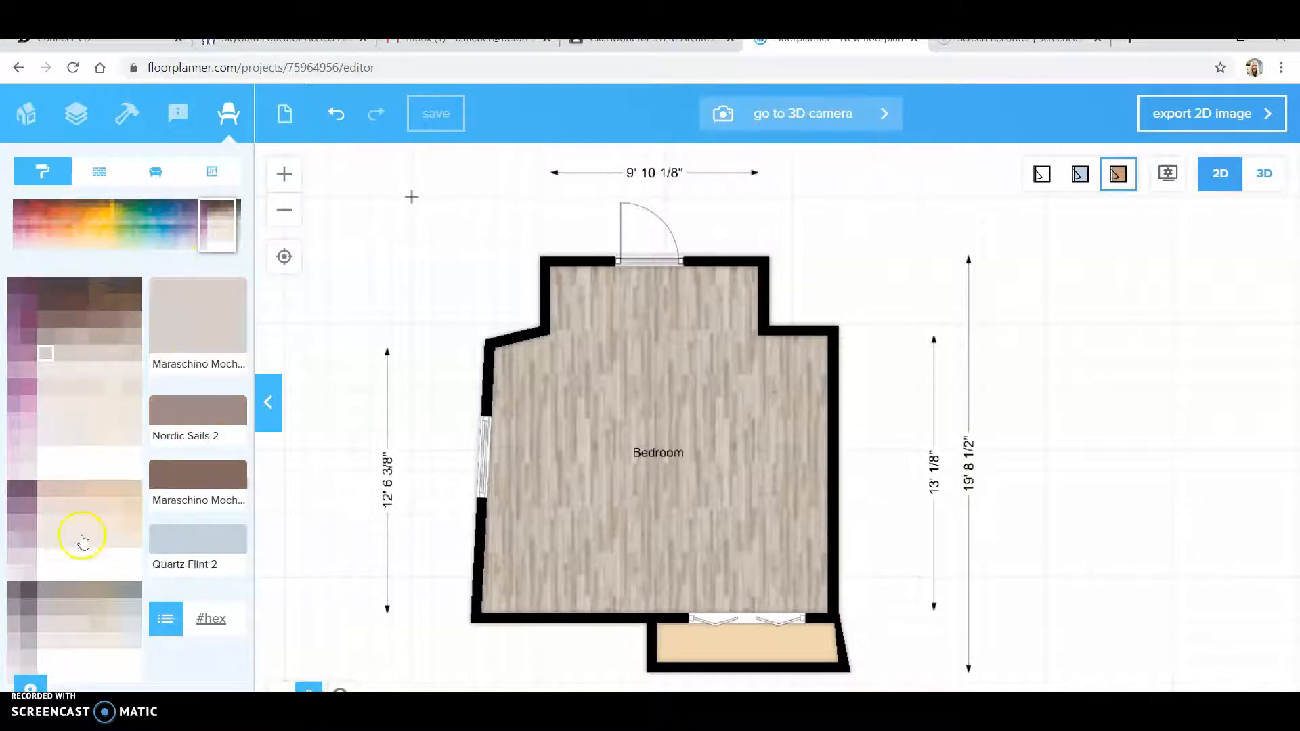
left_click(70, 636)
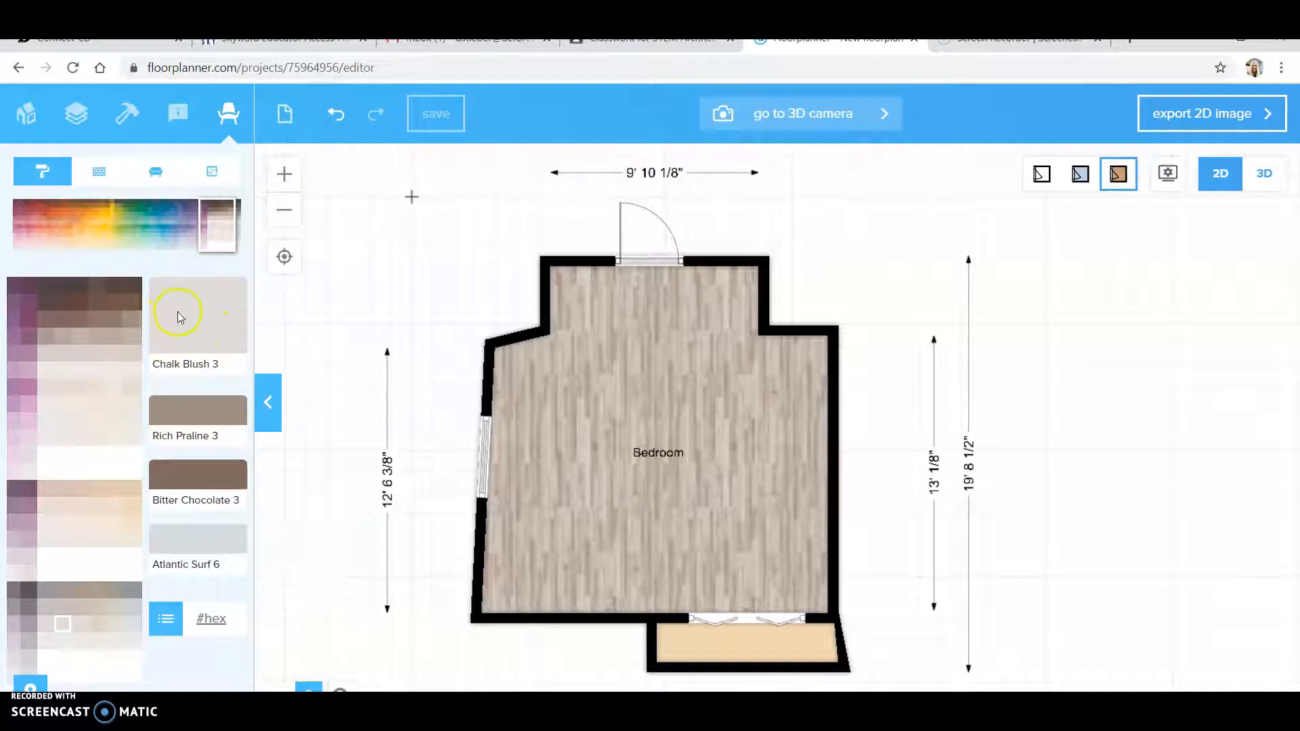
Step: Paint the inner side of the bedroom's window wall with Chalk Blush 3
left_click_drag(233, 353, 477, 542)
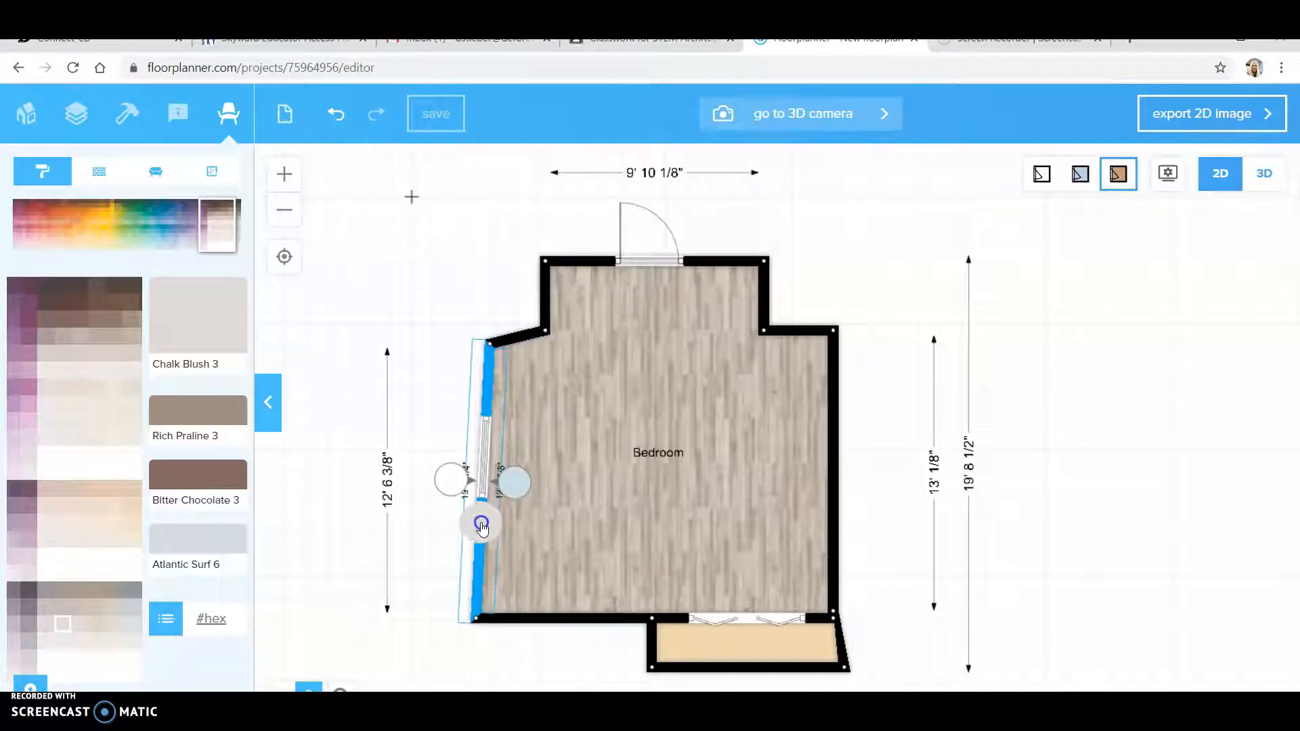
left_click_drag(482, 527, 520, 497)
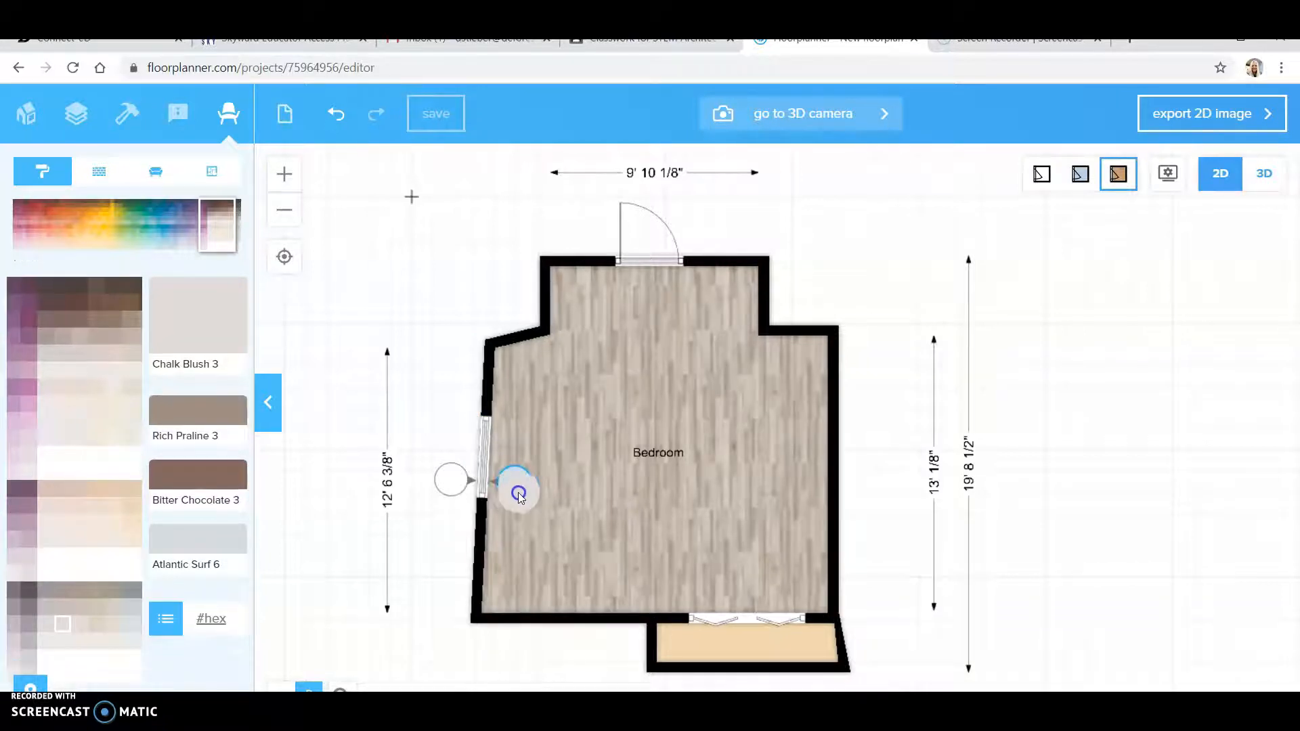
right_click(516, 489)
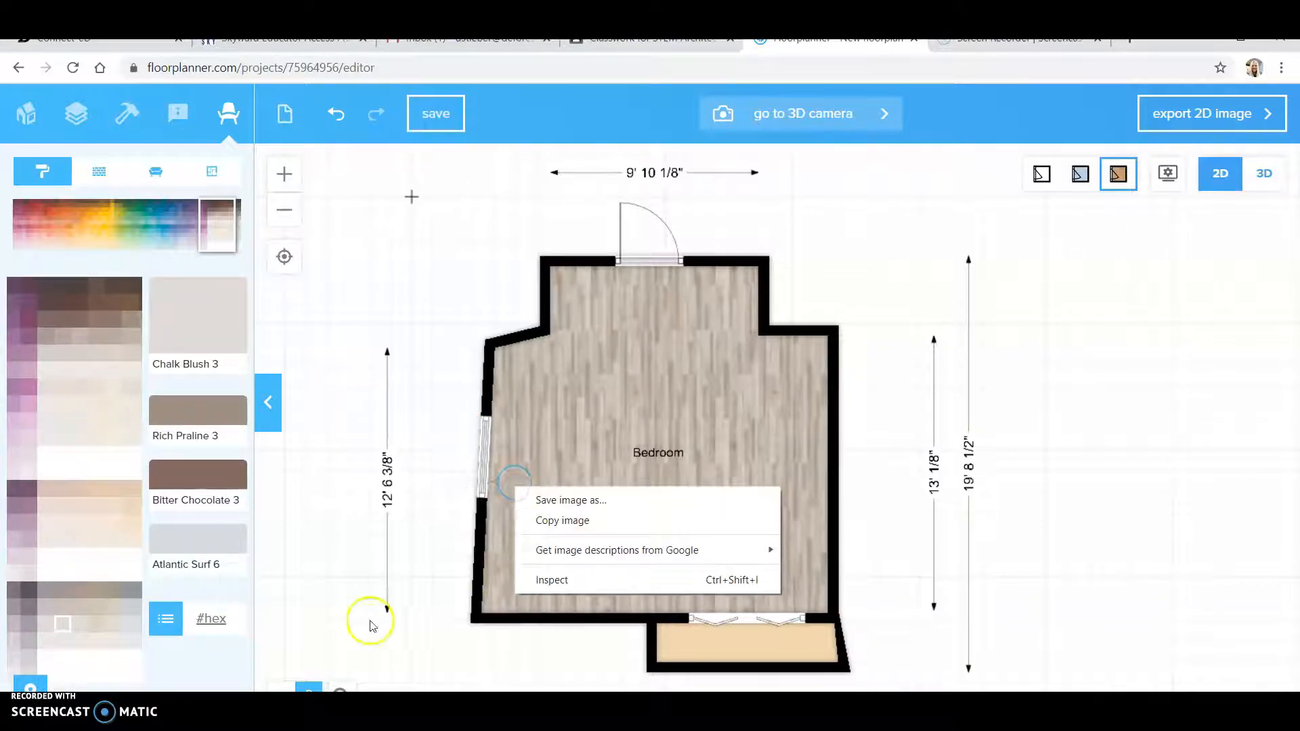
left_click(470, 659)
Step: Apply Chalk Blush 3 to the inner faces of the closet wall, the long right wall, the upper-right wall sections and the door wall
mouse_move(193, 309)
left_mouse_down()
mouse_move(445, 567)
mouse_move(571, 623)
mouse_move(565, 586)
left_mouse_up()
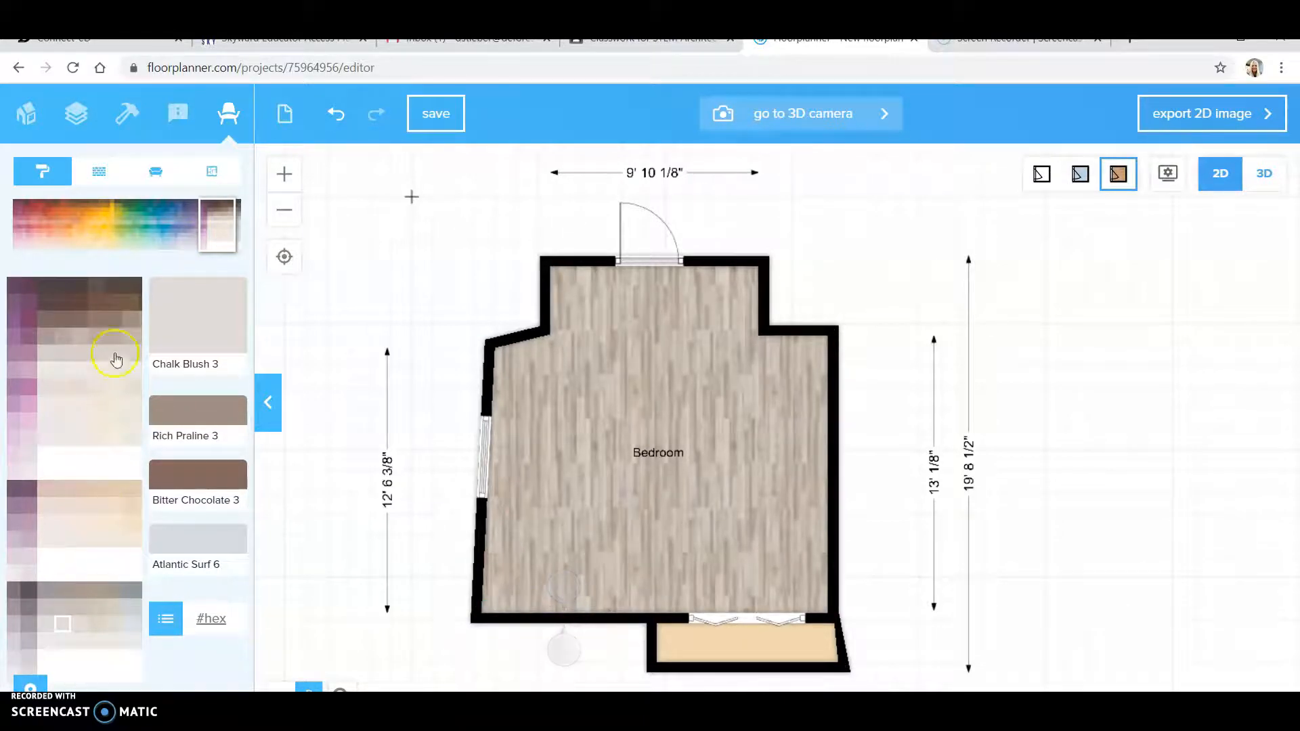
mouse_move(200, 326)
left_mouse_down()
mouse_move(552, 513)
mouse_move(865, 648)
mouse_move(825, 623)
mouse_move(830, 517)
mouse_move(803, 472)
left_mouse_up()
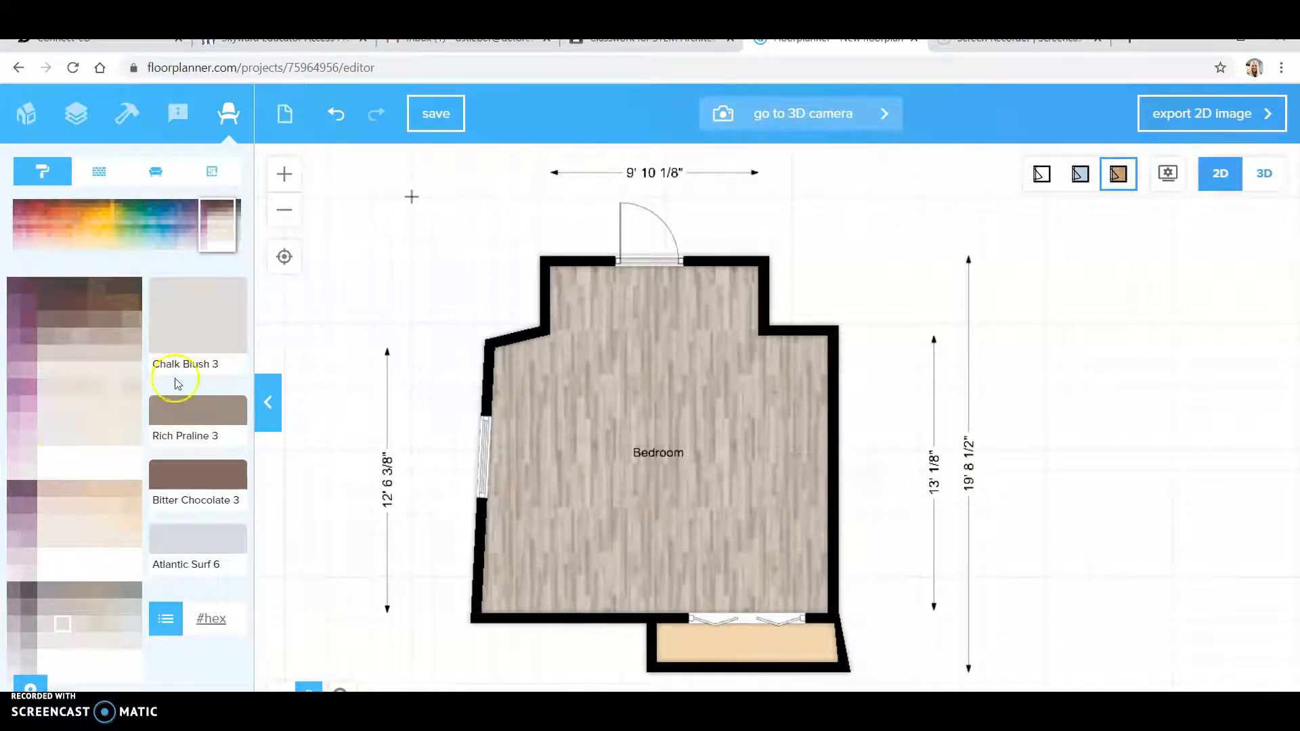
mouse_move(172, 329)
left_mouse_down()
mouse_move(711, 372)
mouse_move(815, 342)
mouse_move(795, 339)
mouse_move(798, 363)
left_mouse_up()
left_click_drag(208, 322, 735, 305)
left_click_drag(151, 298, 657, 291)
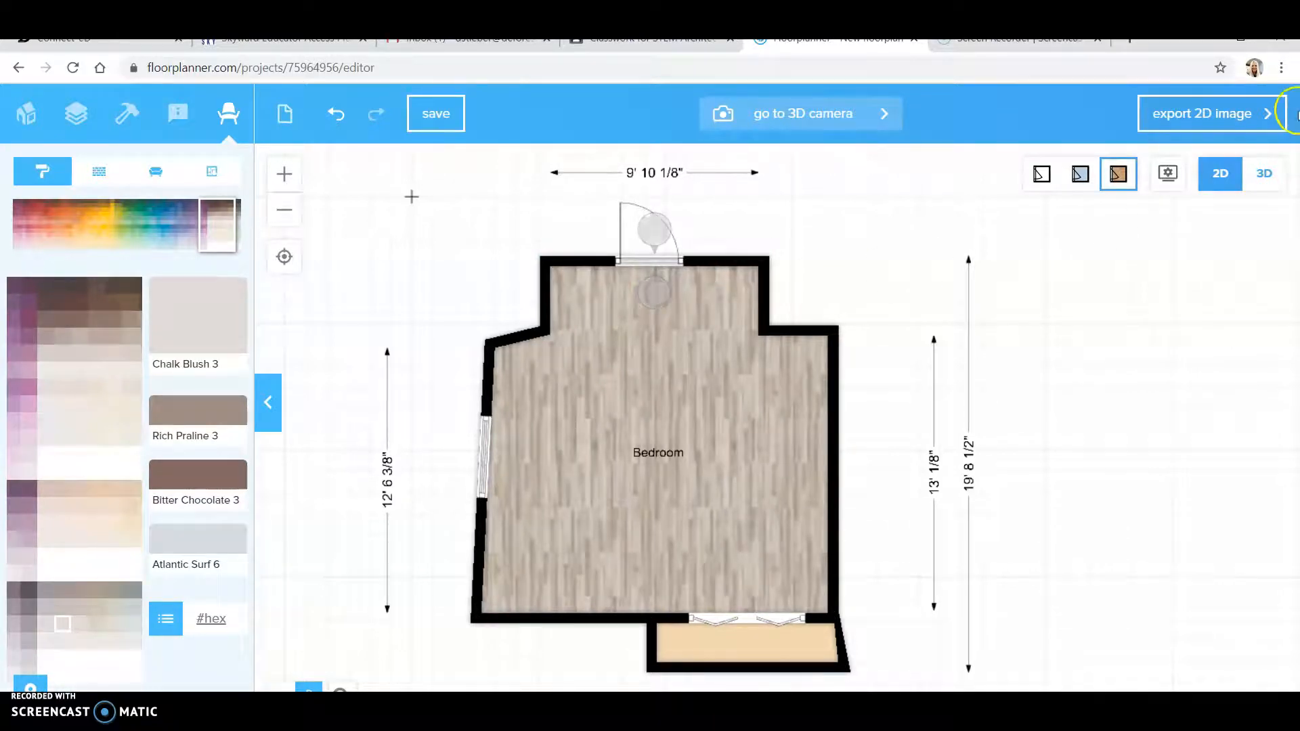
Step: Inspect the painted bedroom walls in the 3D view from several angles
left_click(1263, 174)
left_click_drag(901, 428, 837, 370)
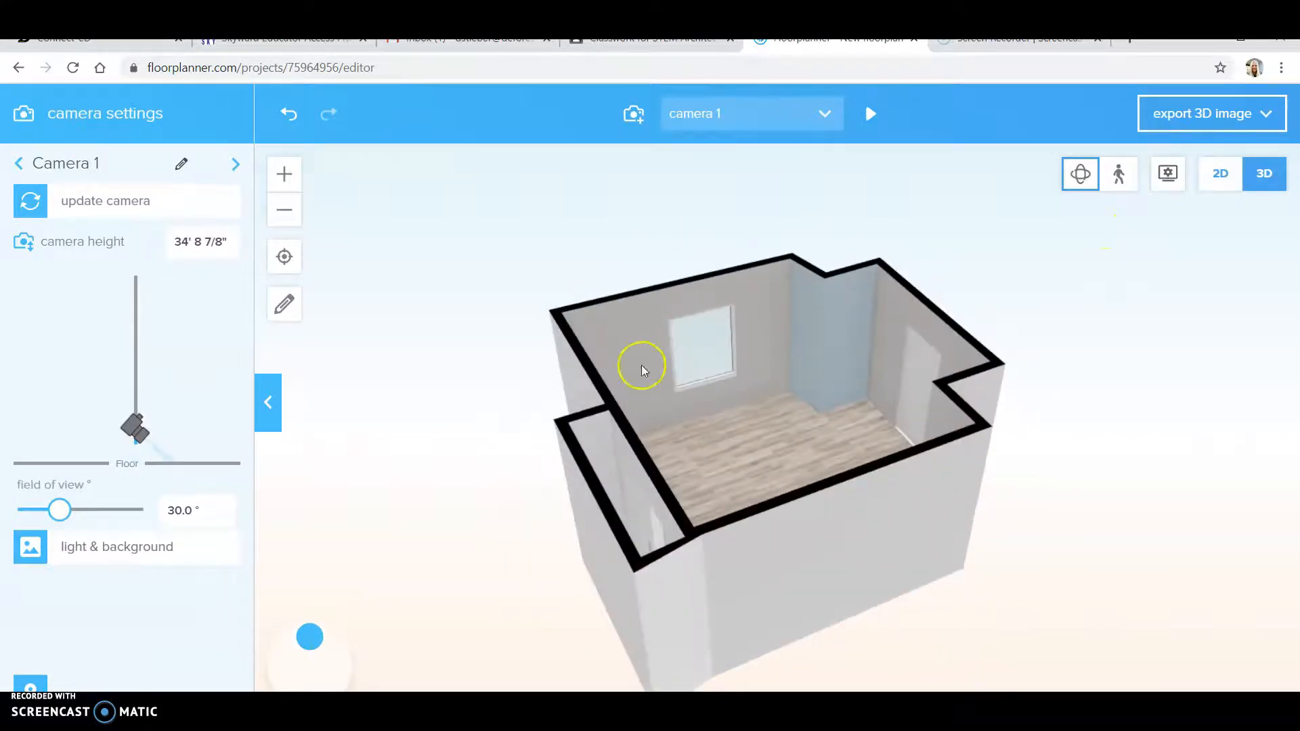
left_click_drag(885, 429, 782, 481)
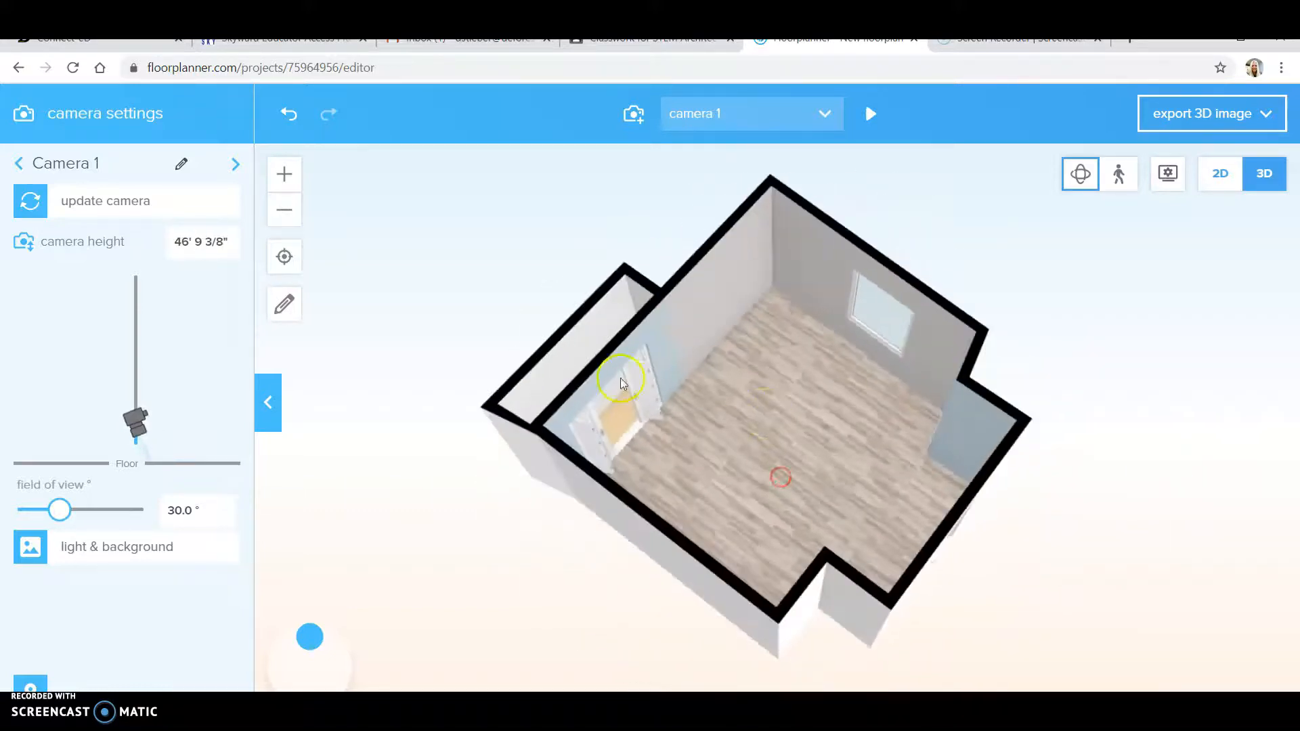
left_click_drag(653, 372, 1059, 469)
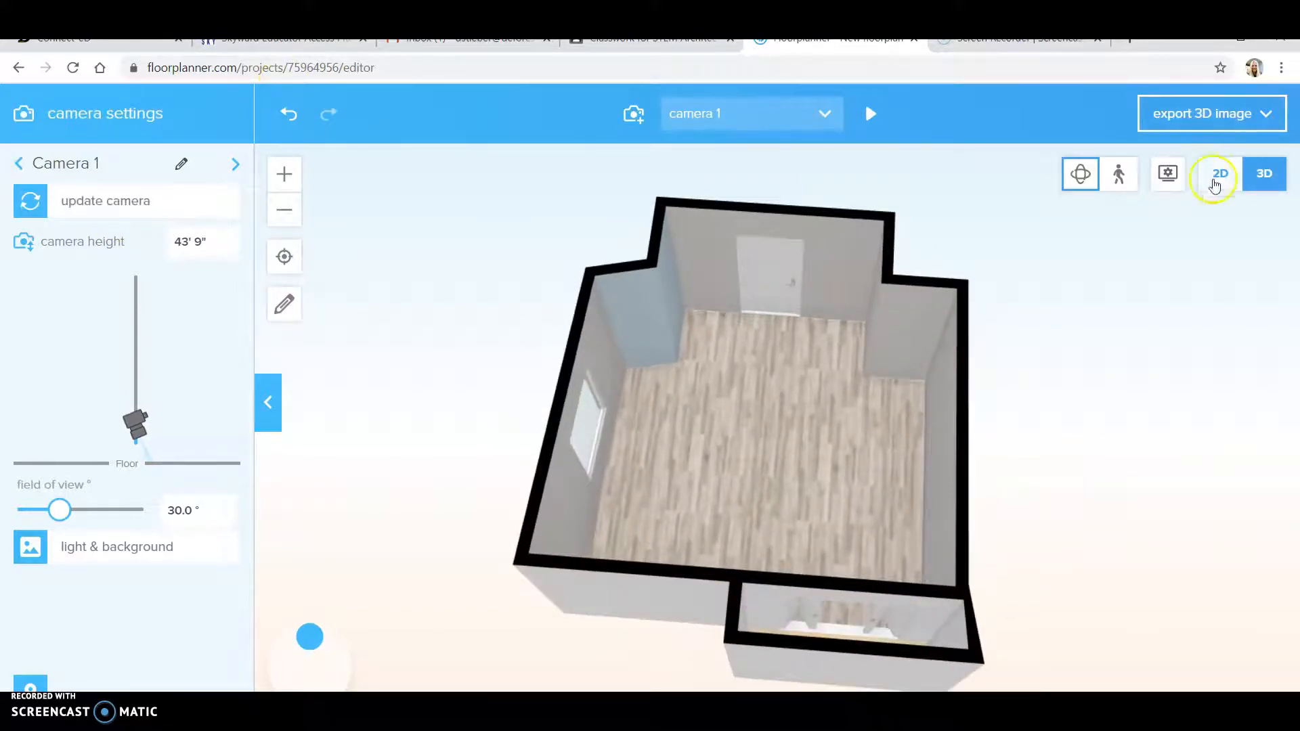
Step: Return to the 2D plan and colour the bedroom floor with Exotic Spice 5 from the neutral tones
left_click(1221, 173)
left_click(46, 174)
left_click(95, 354)
left_click(120, 223)
left_click(166, 228)
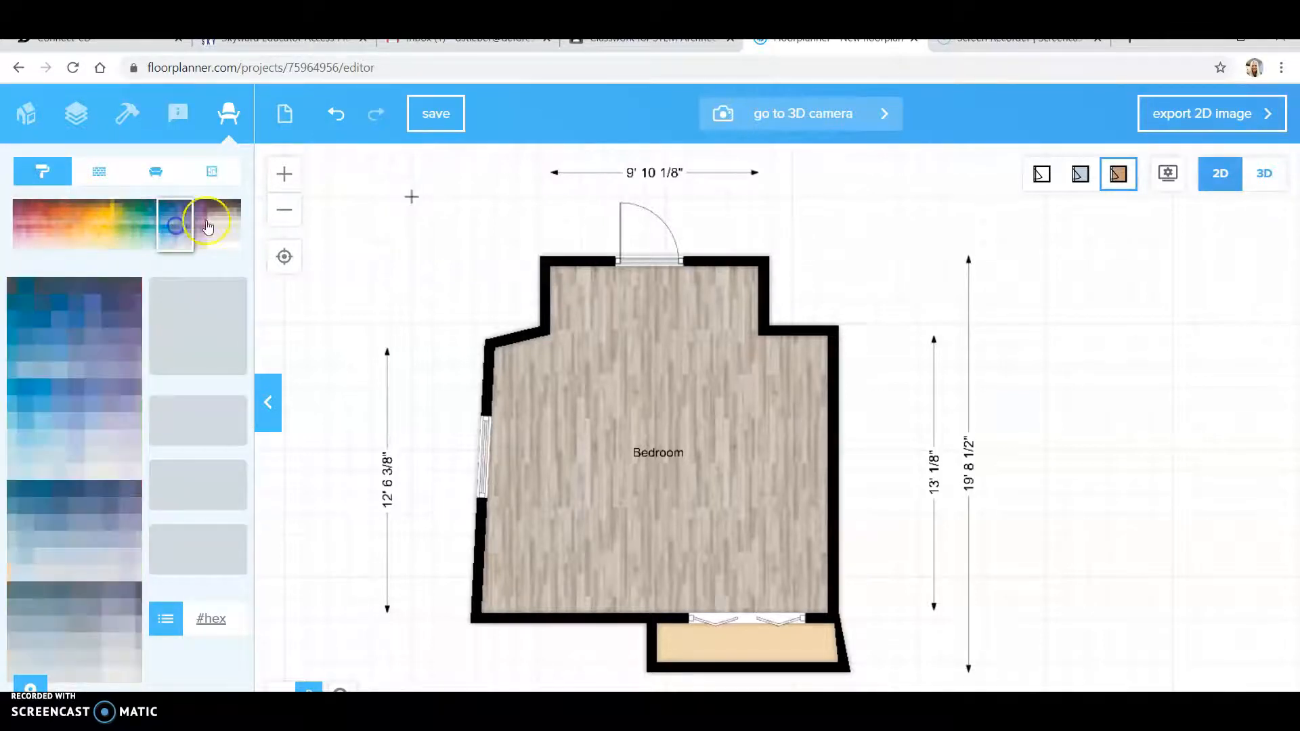
left_click(208, 234)
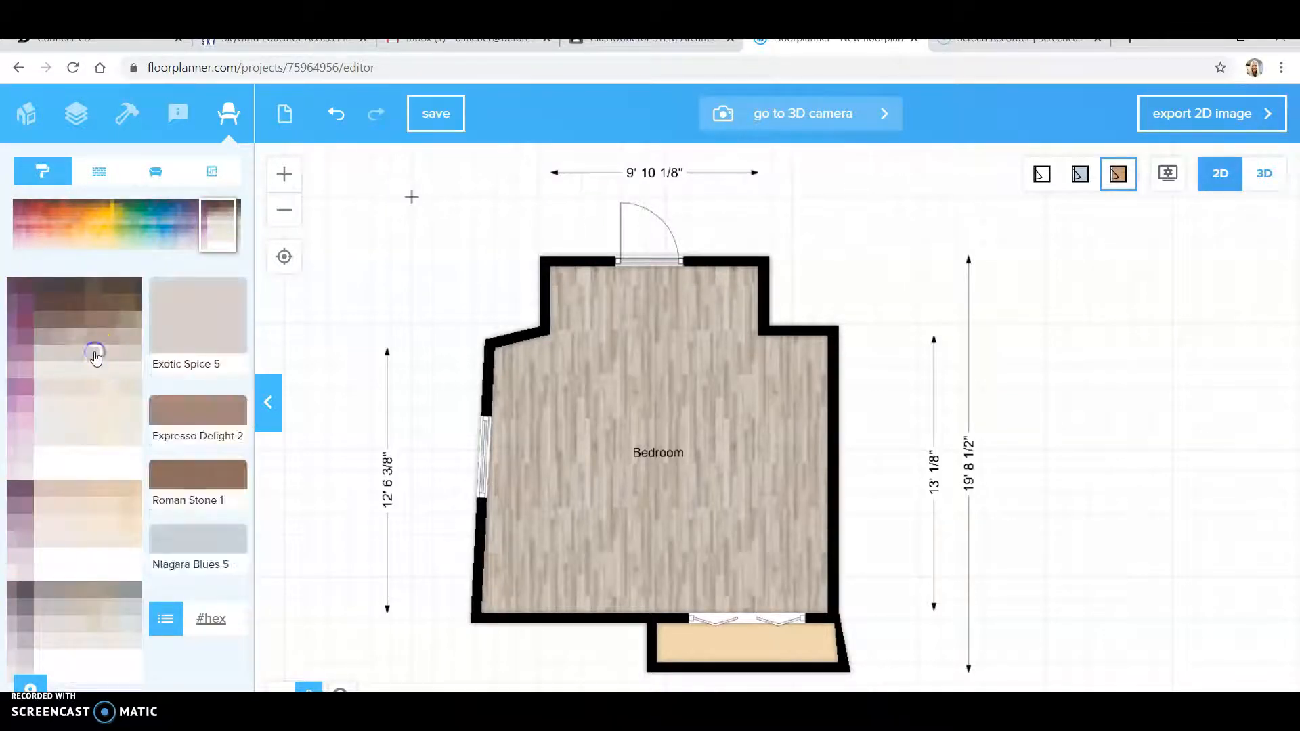
left_click_drag(170, 329, 658, 462)
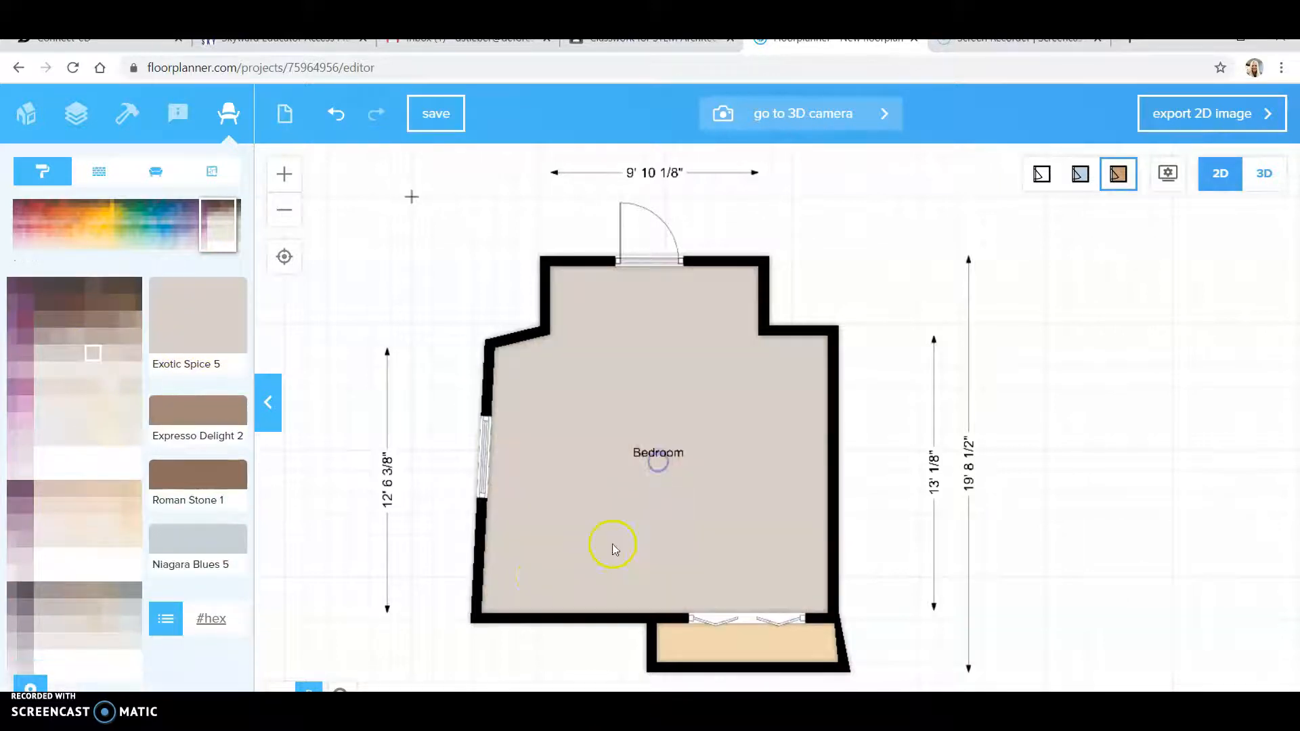
Step: Check the recoloured floor in the 3D view and return to the 2D plan
scroll(923, 470, "down", 1)
left_click_drag(926, 469, 833, 413)
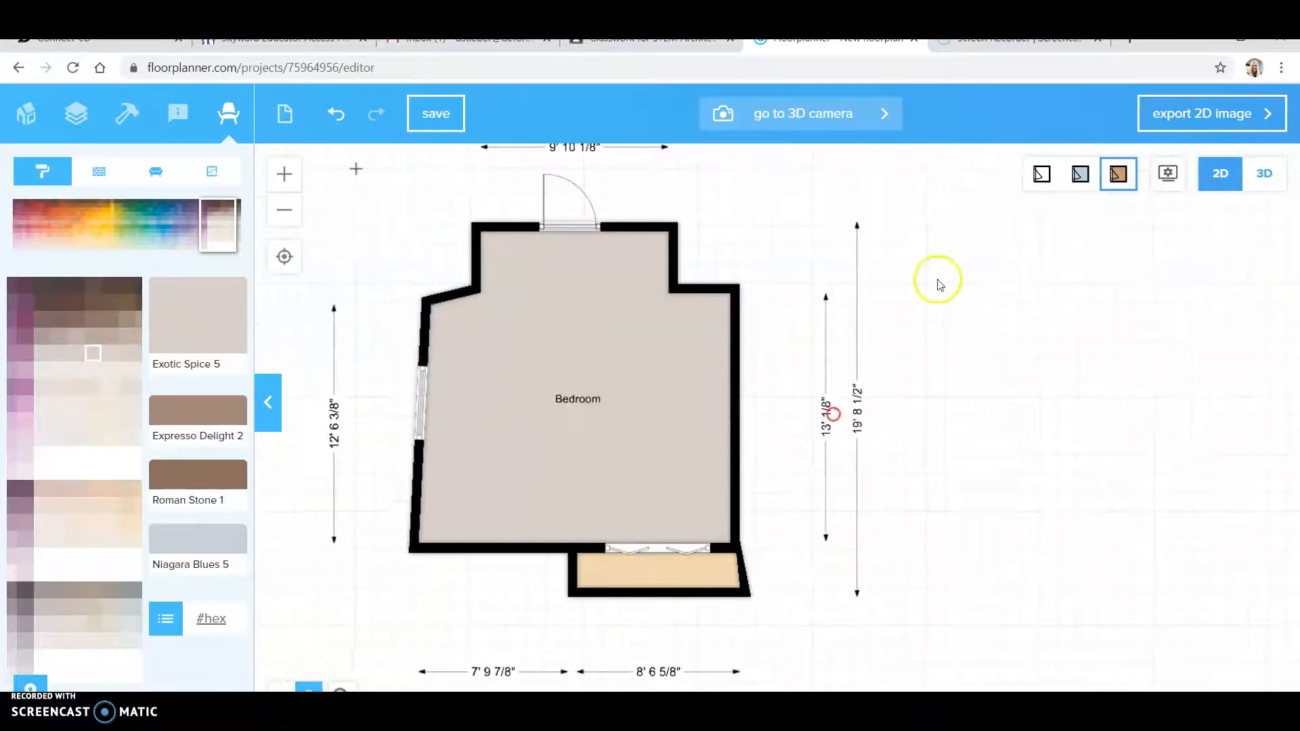
left_click(1274, 173)
left_click_drag(955, 325, 959, 295)
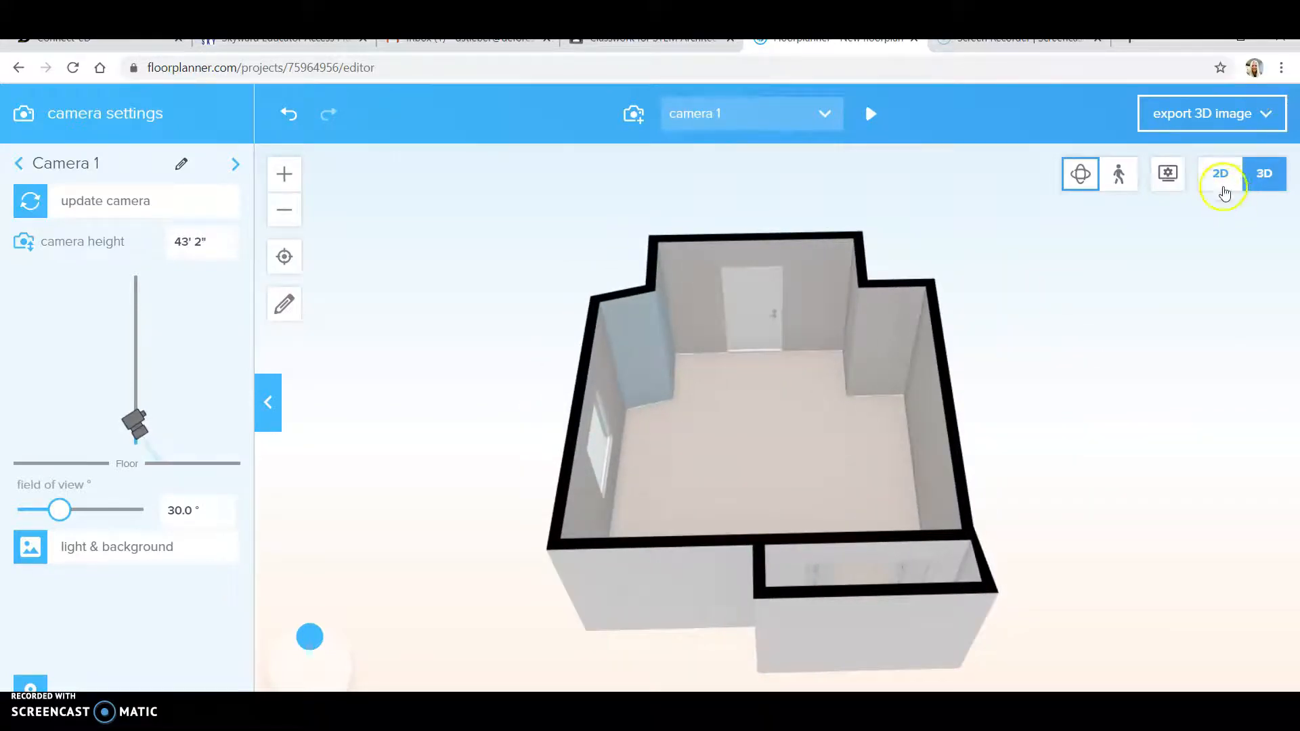
left_click(1221, 175)
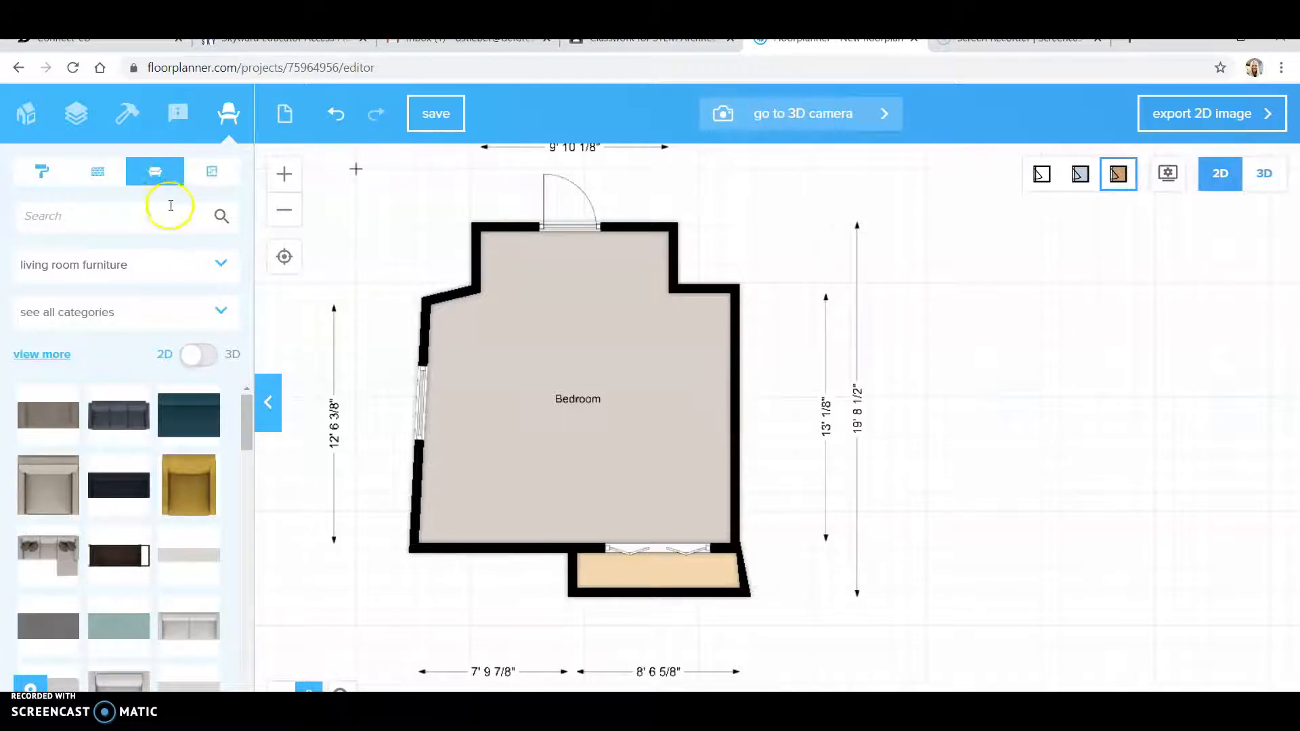
Step: Place a single bed from the bedroom furniture category with its headboard against the lower wall, between the window wall and the closet
left_click(216, 171)
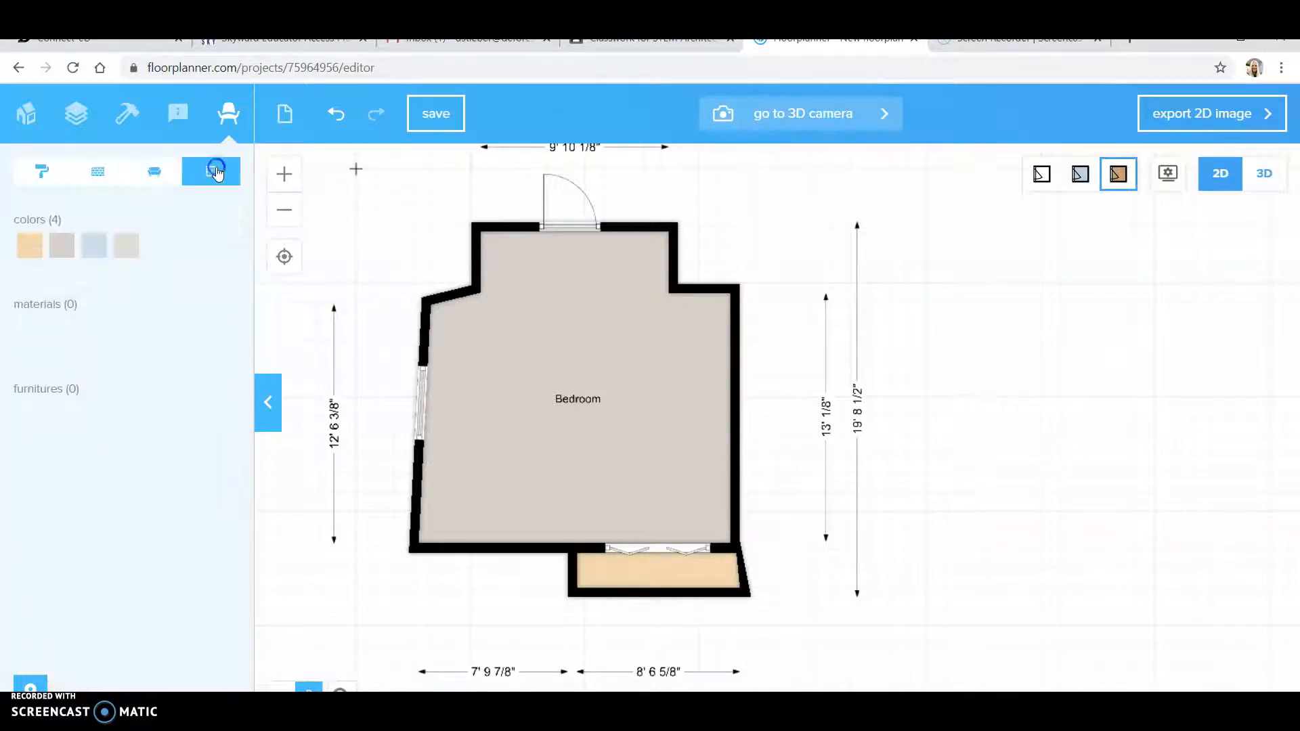
left_click(152, 174)
left_click(189, 267)
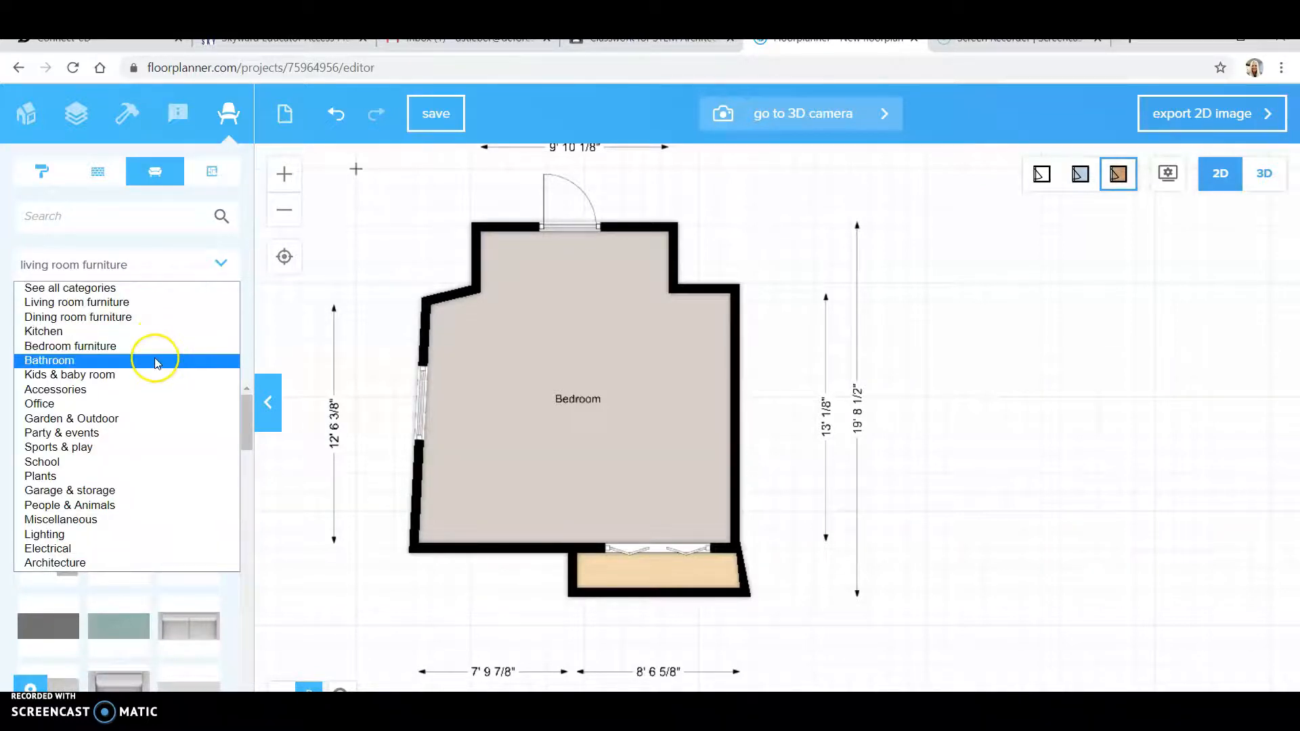
left_click(155, 346)
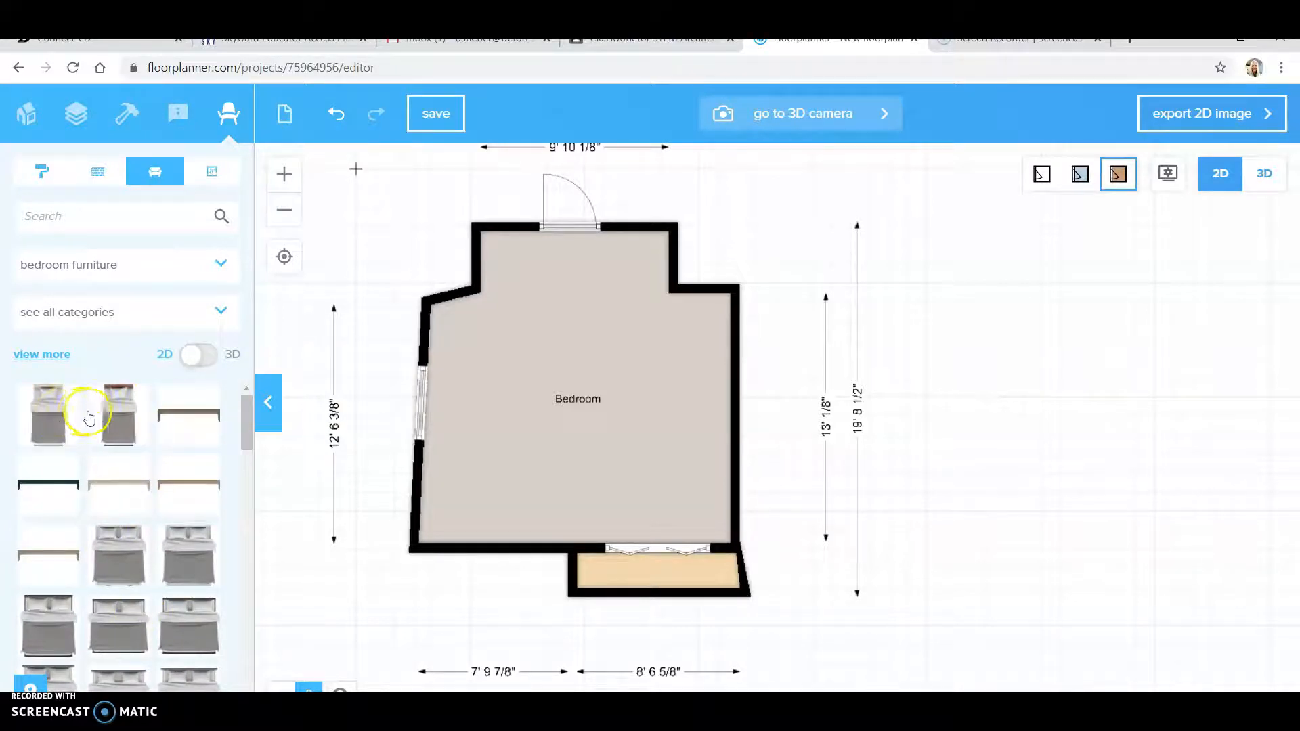
left_click_drag(118, 427, 493, 474)
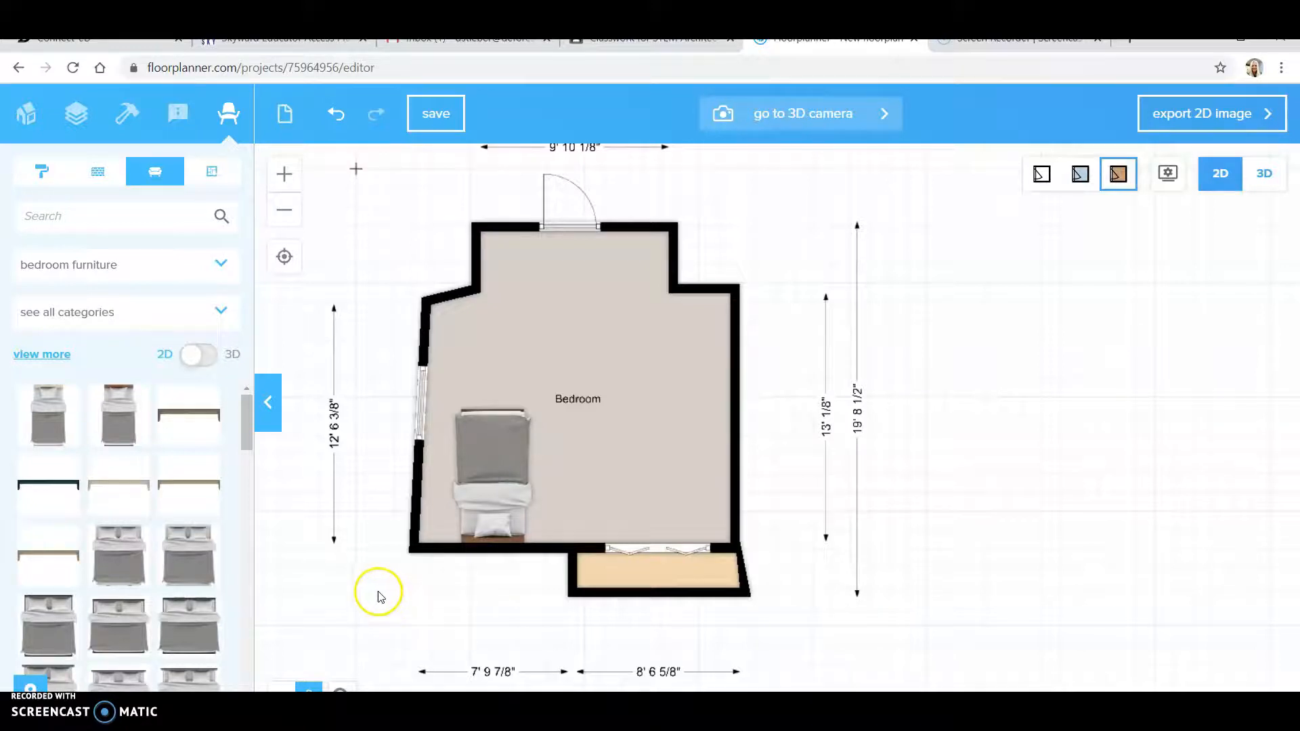
Step: Nudge the bed slightly to the right along the lower wall
left_click(495, 487)
key("Right")
key("Right")
key("Right")
key("Right")
key("Right")
key("Right")
key("Right")
key("Right")
left_click(983, 402)
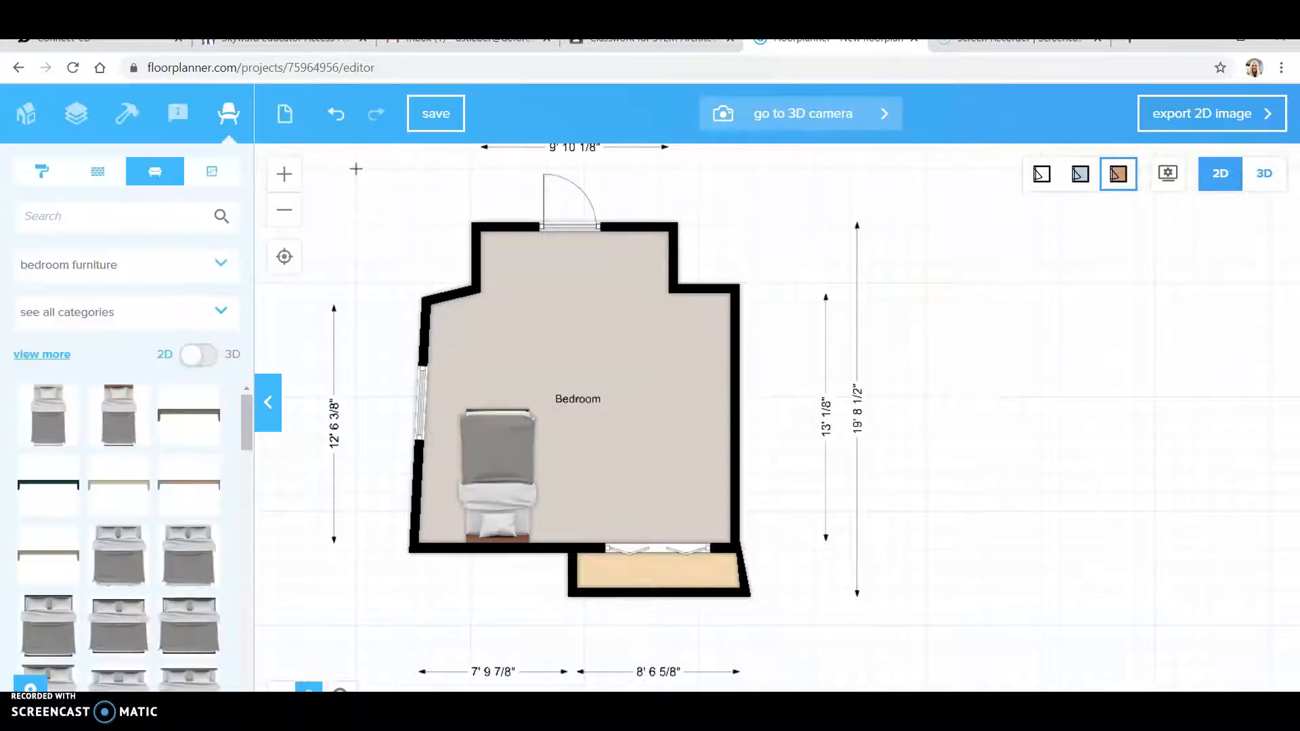
Step: Place a small dark nightstand from the bedroom furniture against the lower wall, between the bed and the closet doors
scroll(105, 426, "down", 3)
scroll(58, 406, "down", 3)
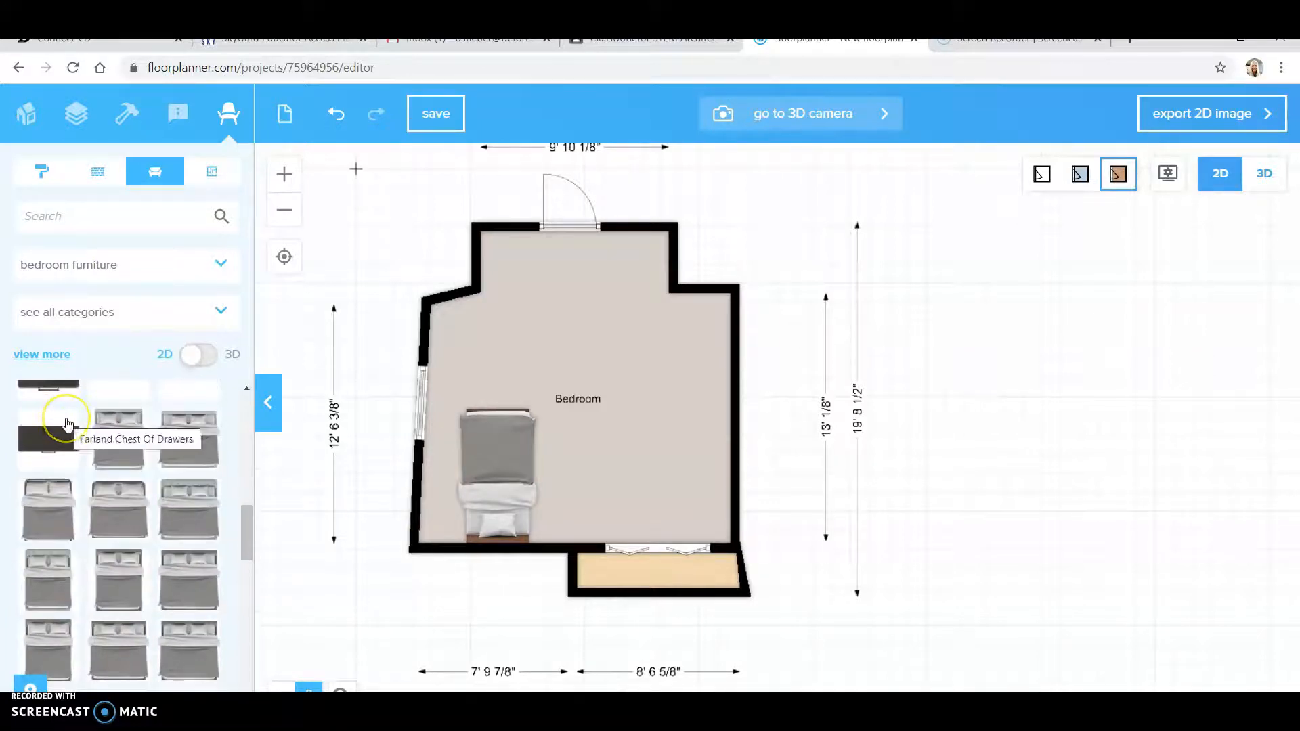
scroll(68, 425, "up", 1)
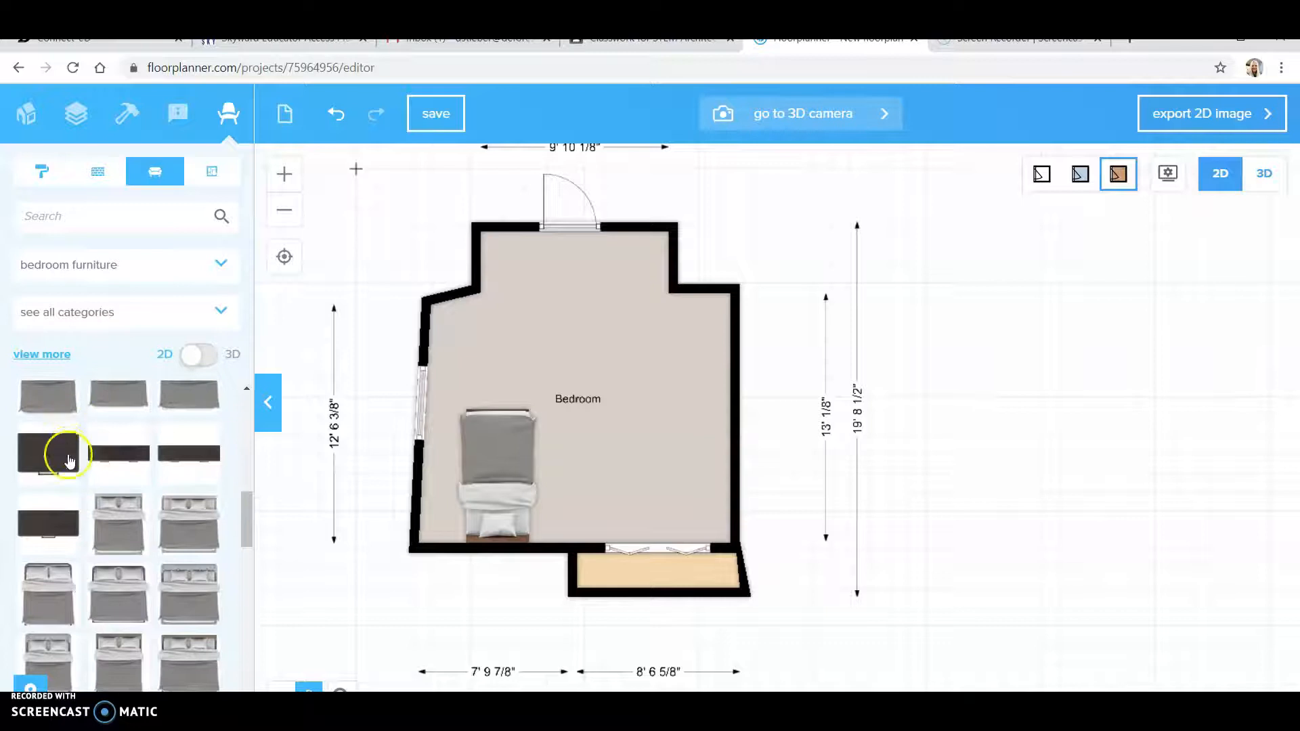
left_click_drag(69, 464, 568, 535)
left_click(567, 532)
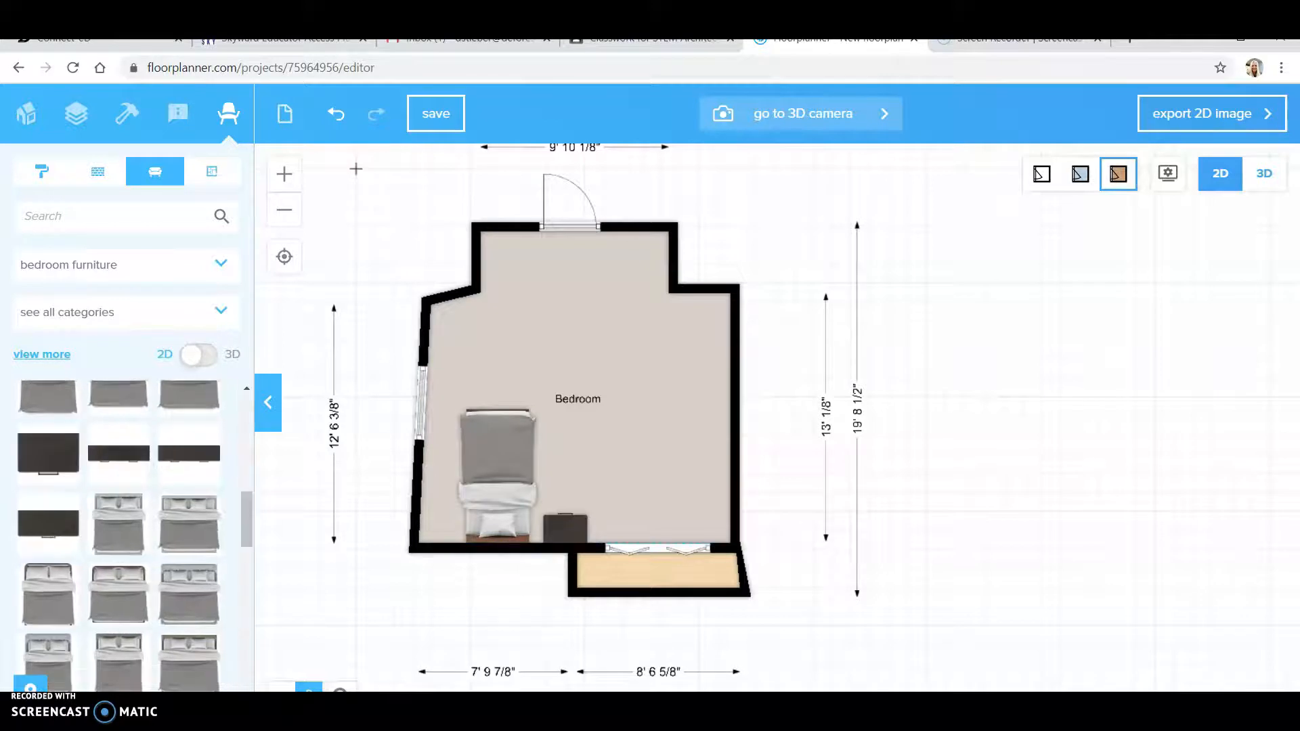
Step: Choose Pure Brilliant White from the neutral paint colours
scroll(182, 609, "down", 5)
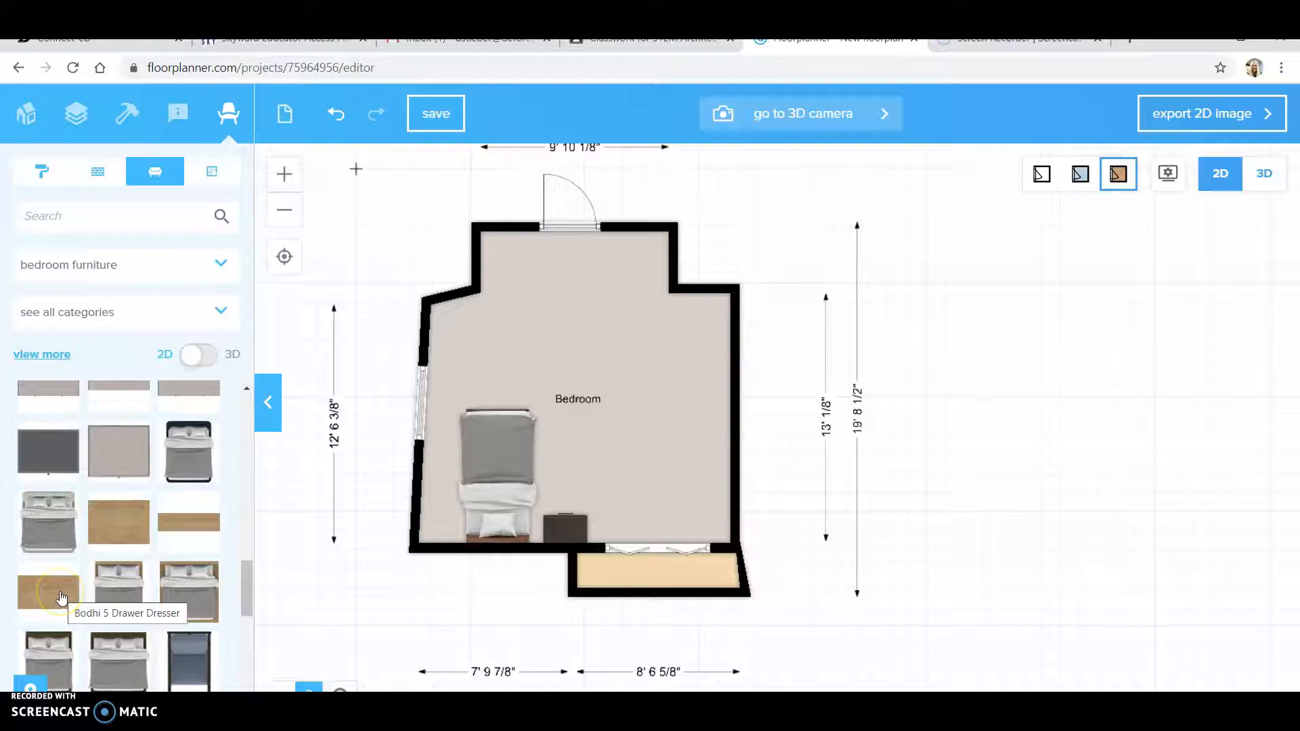
left_click(56, 166)
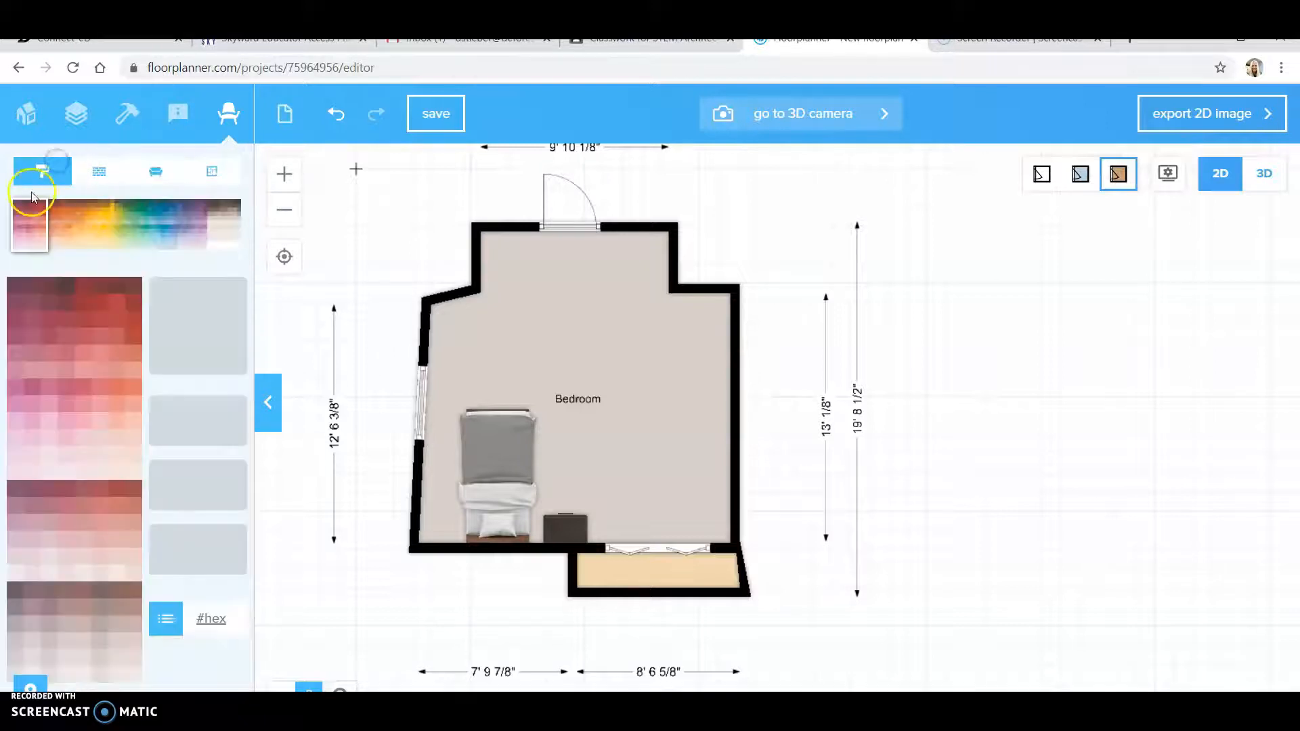
left_click(221, 247)
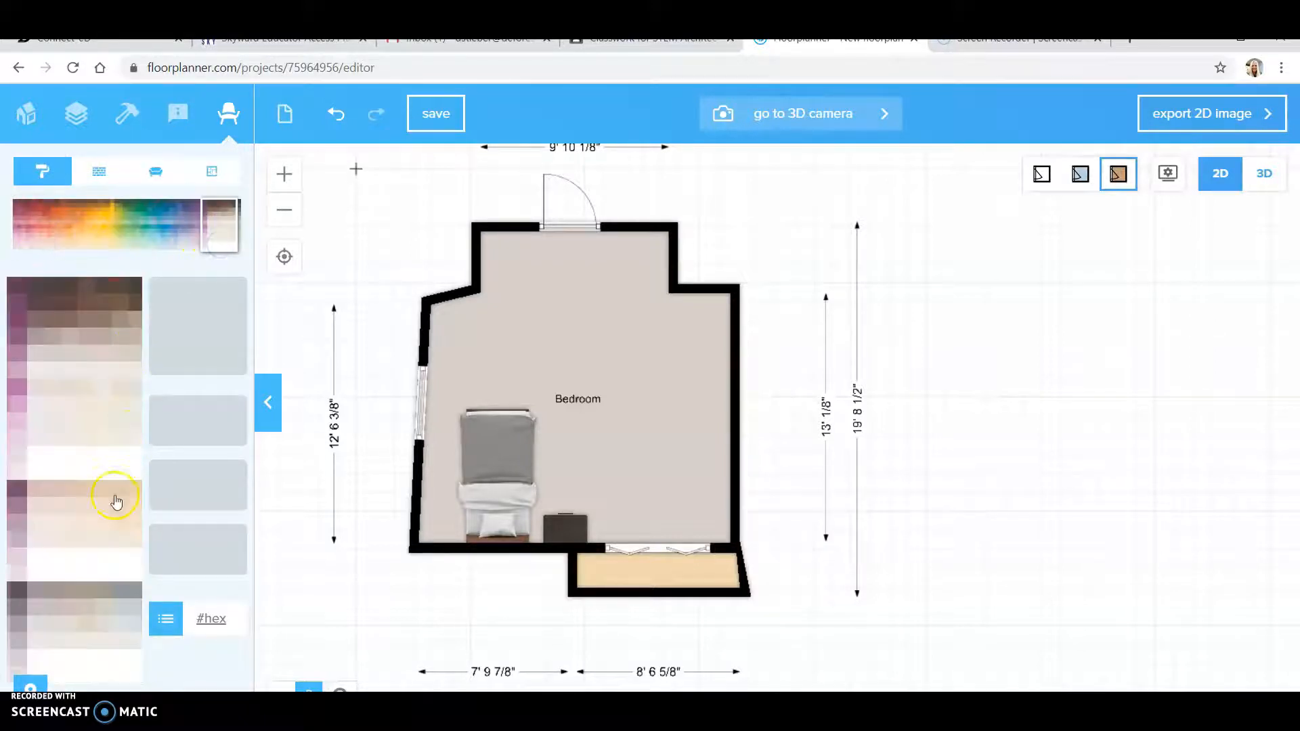
left_click(195, 334)
Step: Try to paint the nightstand Pure Brilliant White, and undo the colour change
left_click(569, 520)
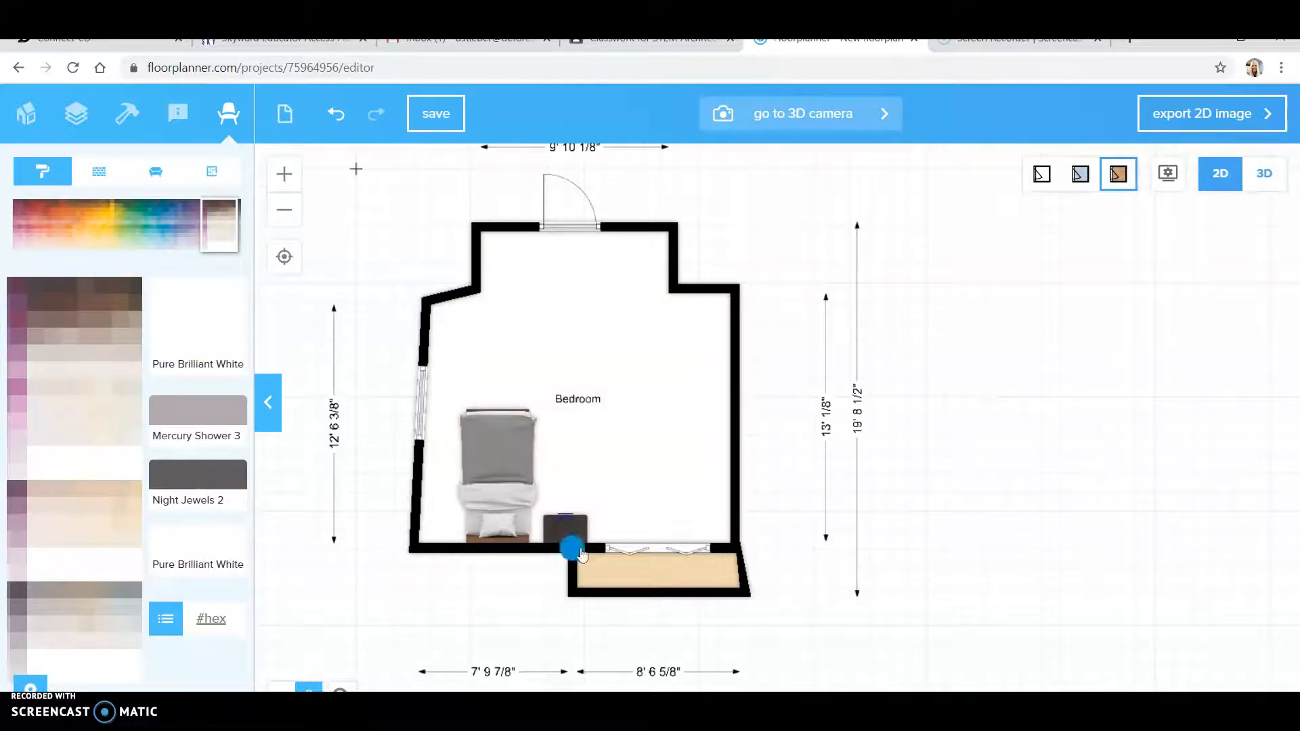
left_click(334, 116)
scroll(552, 522, "up", 5)
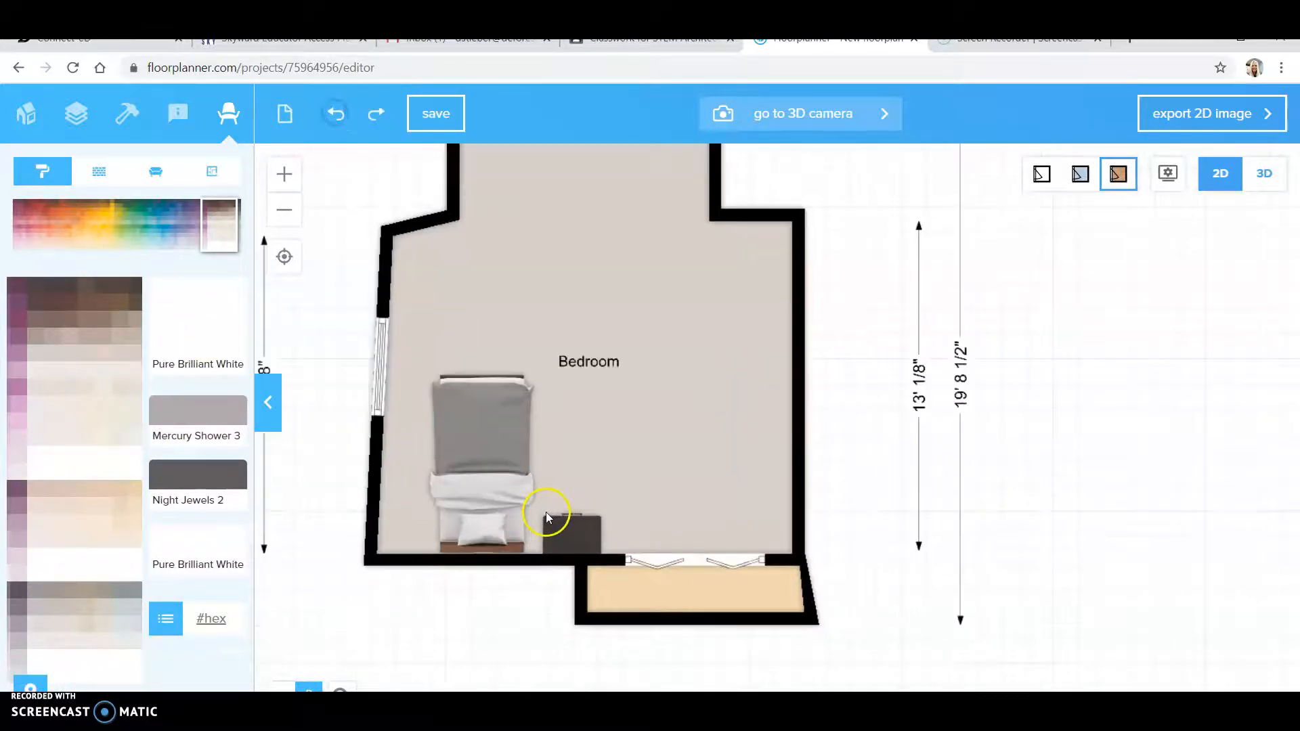
left_click_drag(655, 554, 772, 534)
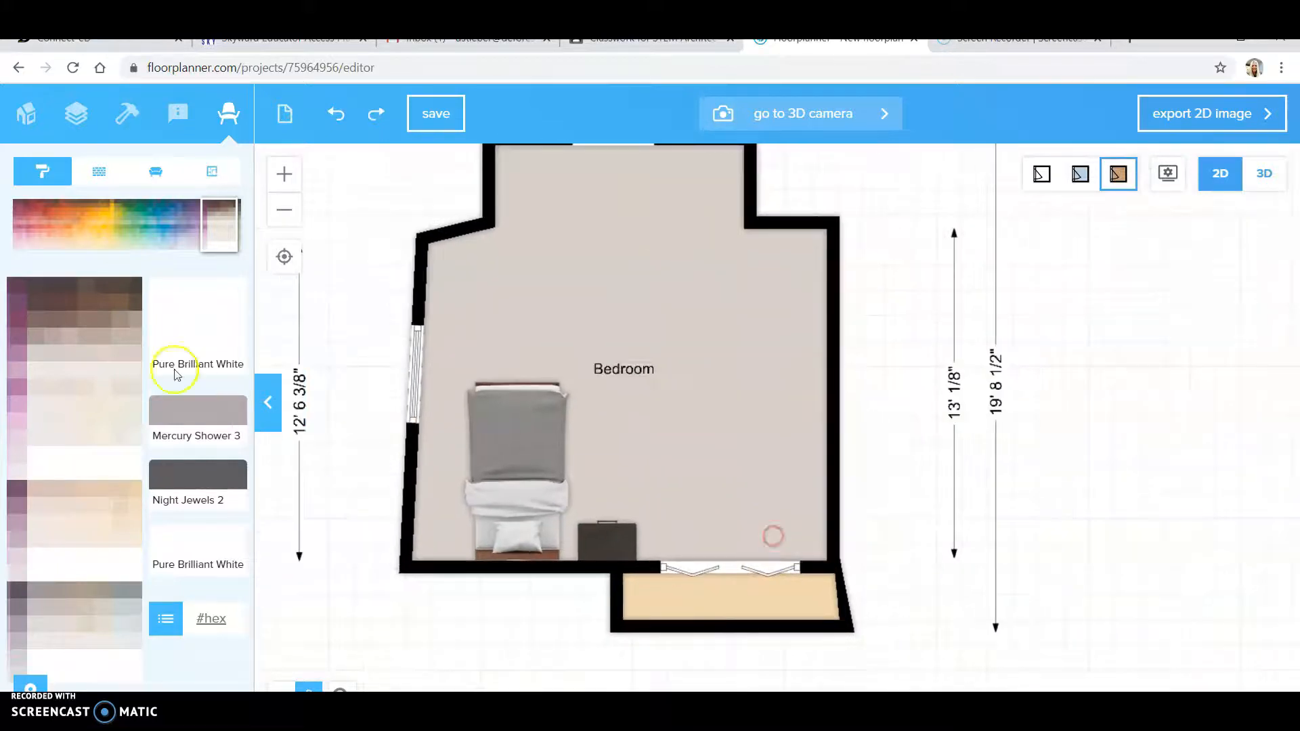
left_click(530, 566)
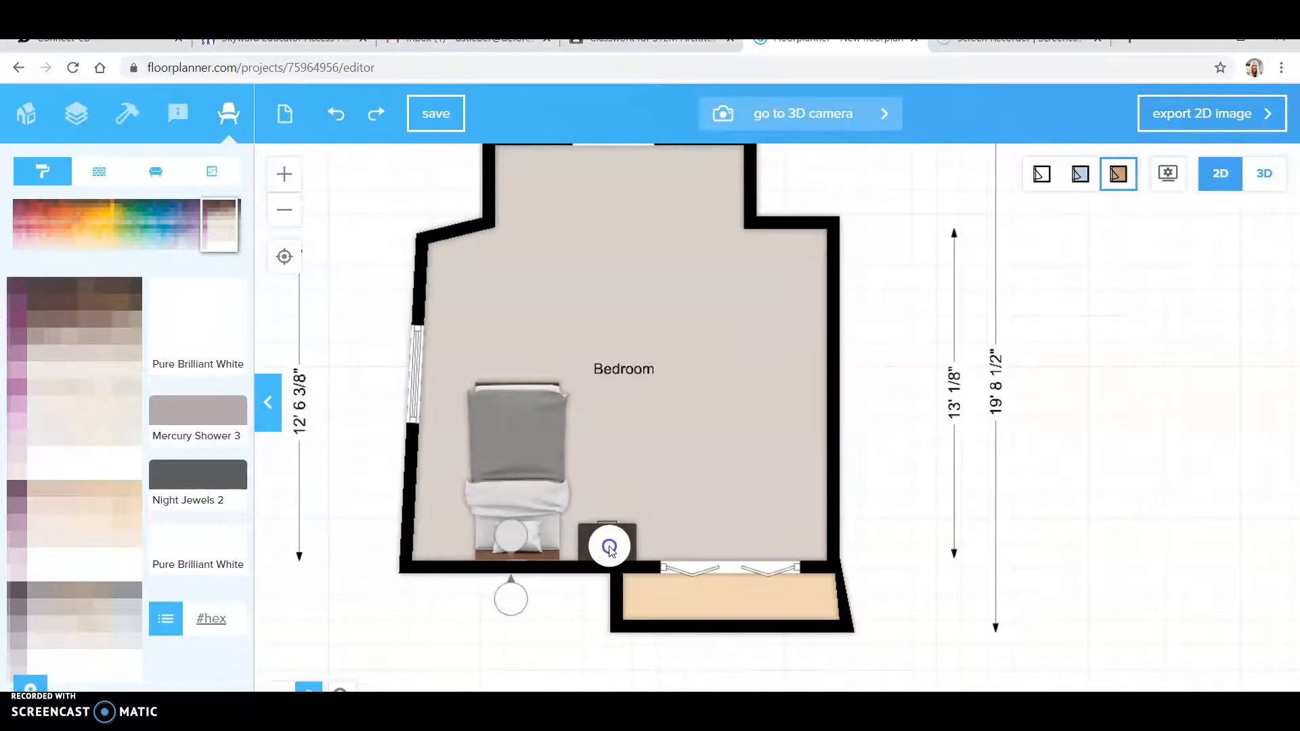
left_click(610, 533)
left_click(84, 202)
left_click(321, 120)
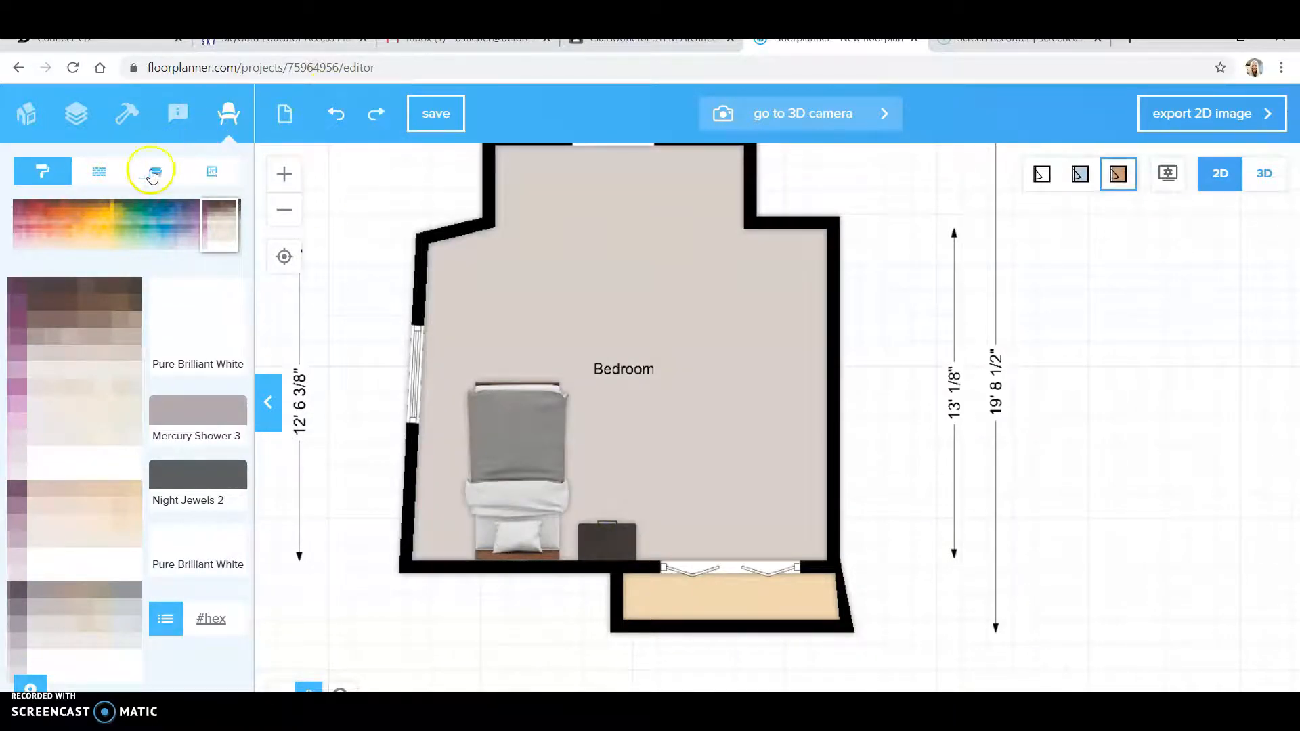
Step: Place a dark brown dresser from the bedroom furniture against the right wall, in the room's upper-right corner
left_click(153, 172)
scroll(150, 470, "down", 10)
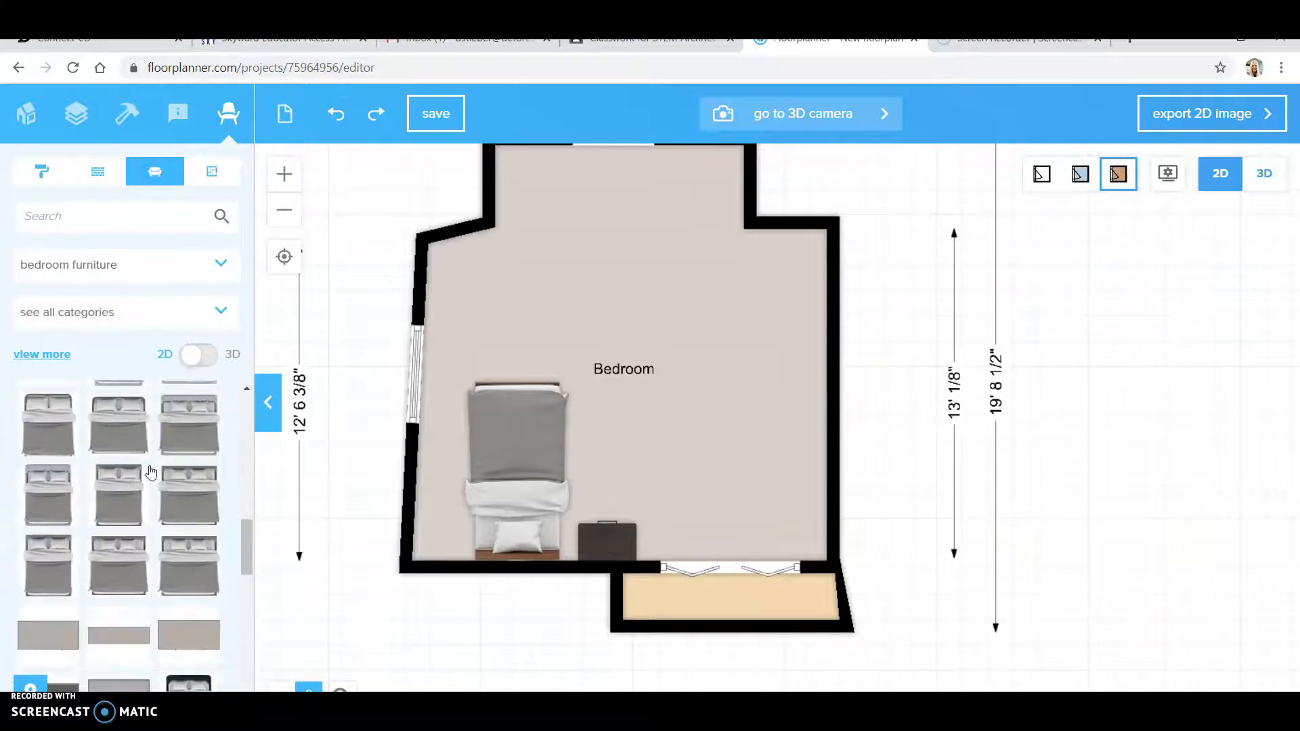
scroll(152, 471, "down", 5)
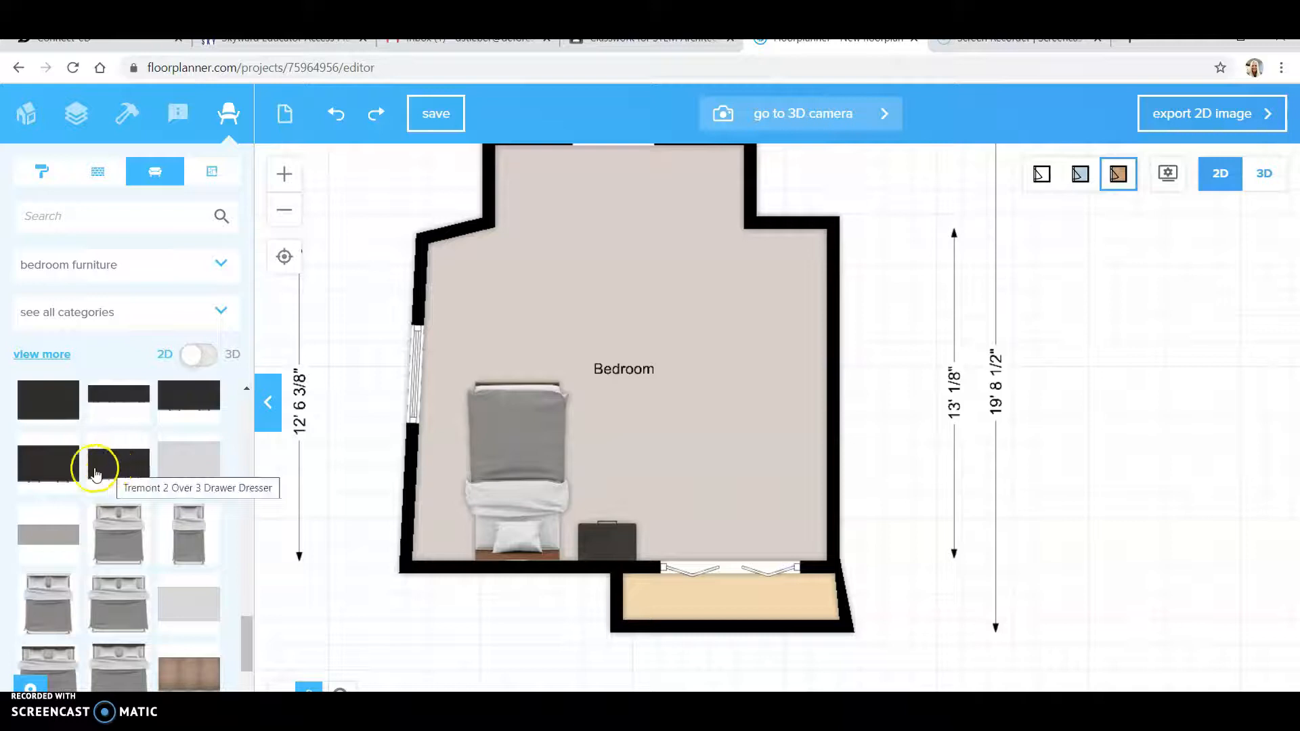
scroll(62, 473, "down", 1)
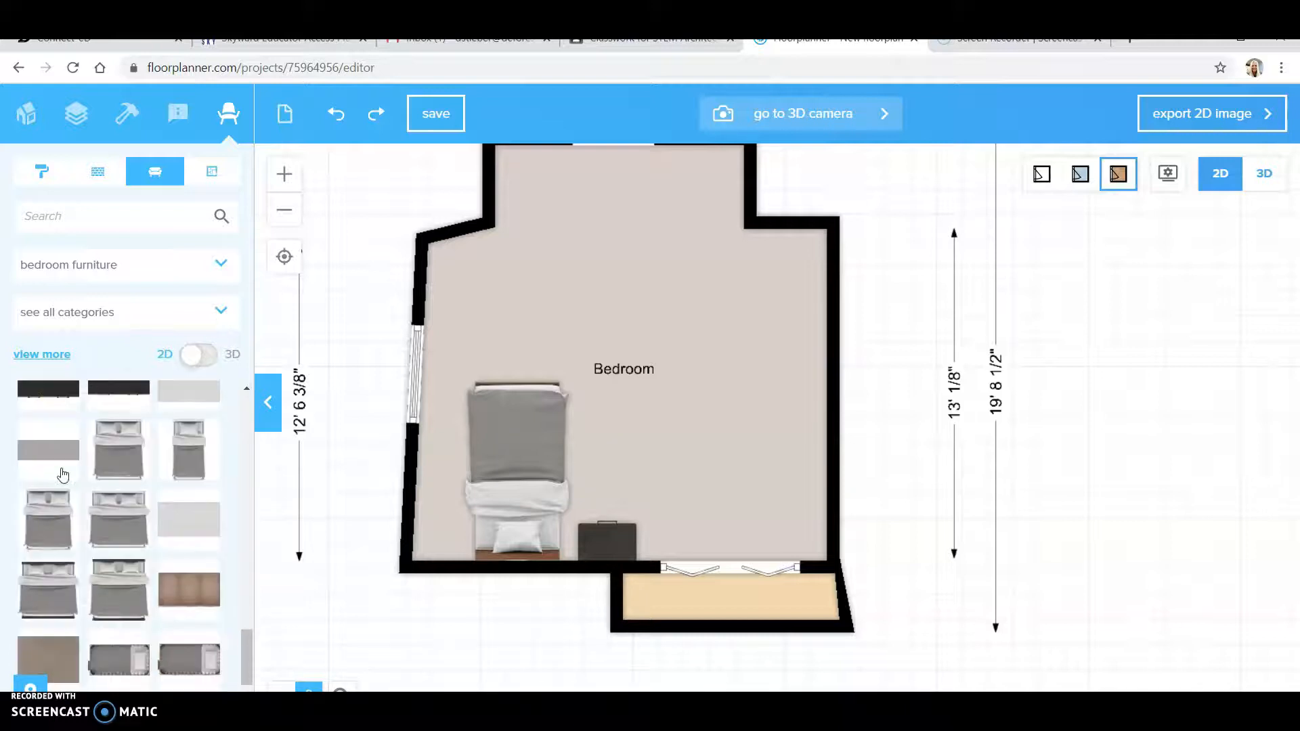
scroll(174, 580, "down", 2)
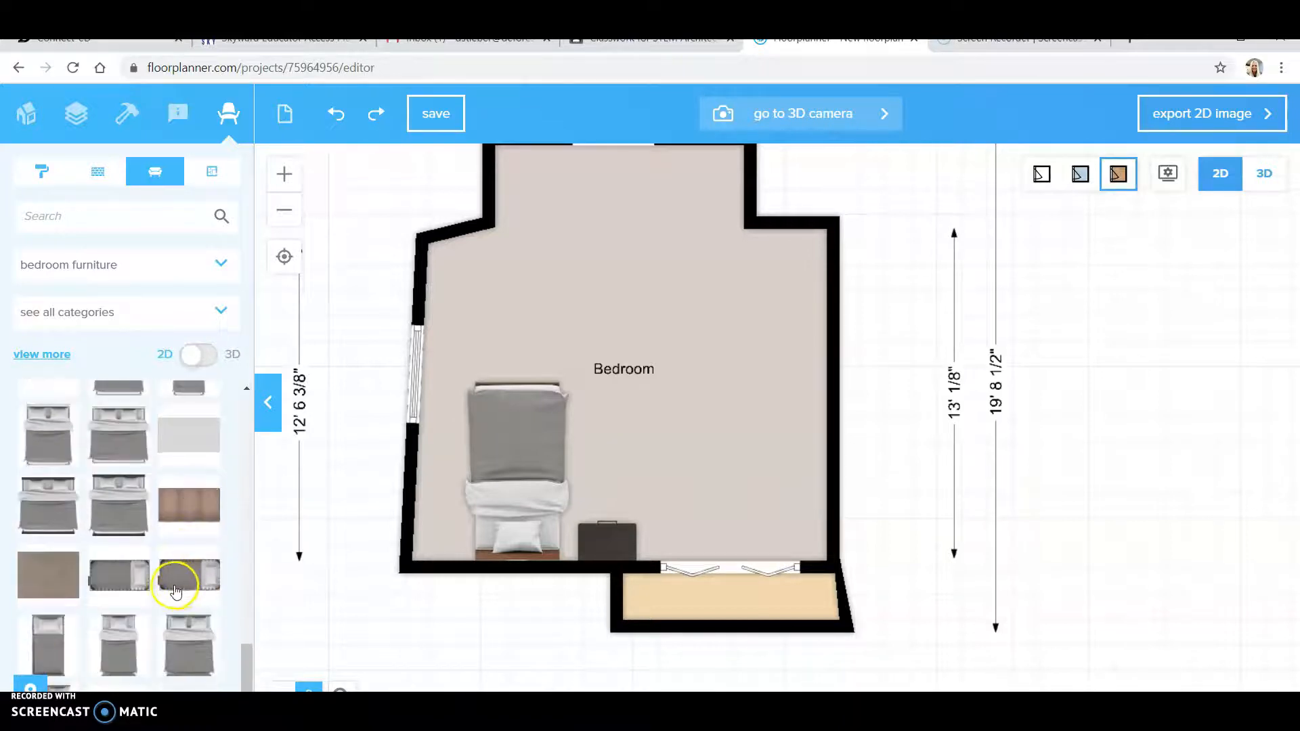
scroll(65, 550, "down", 3)
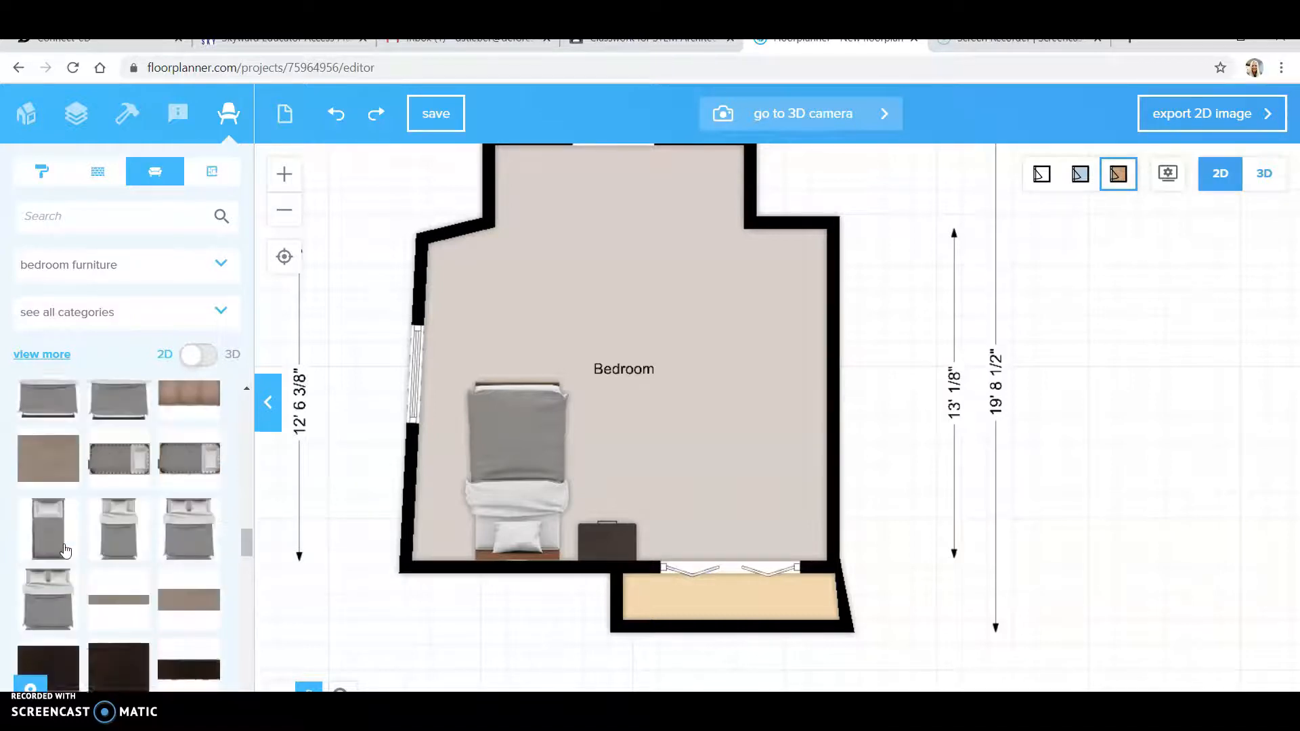
scroll(125, 576, "down", 3)
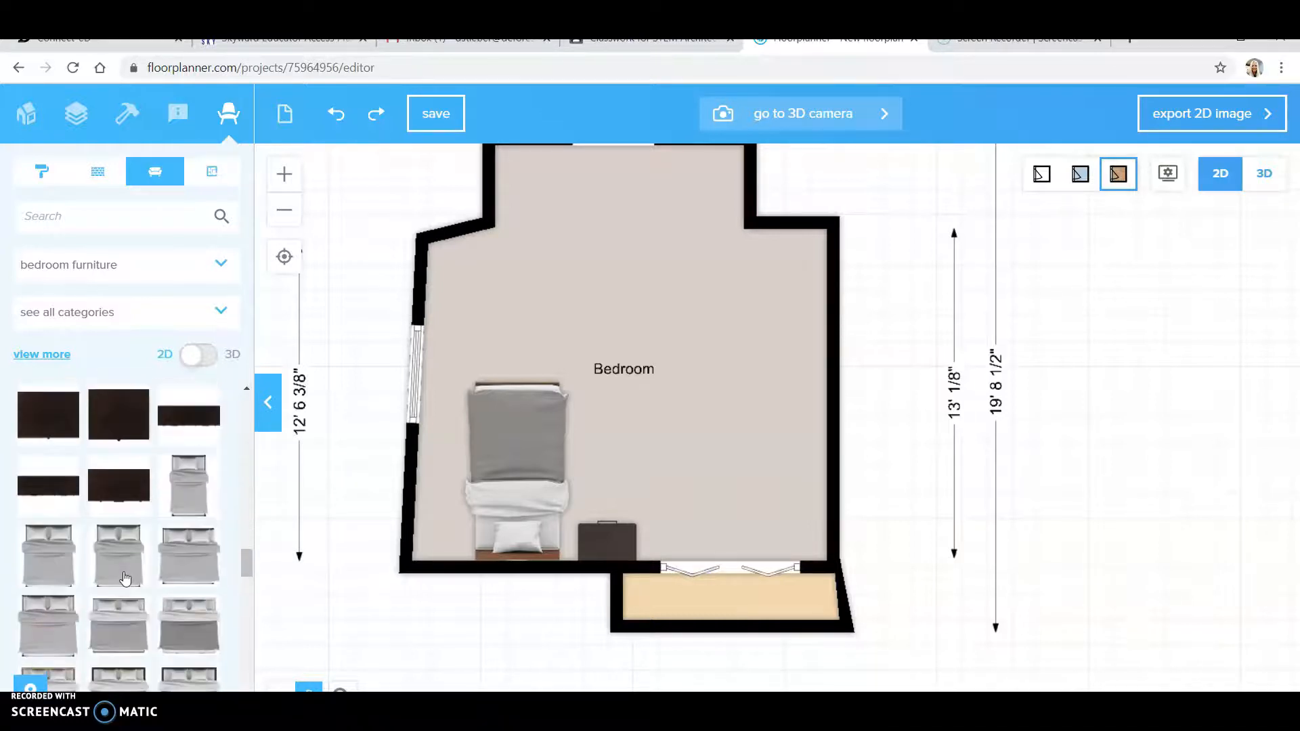
scroll(132, 470, "down", 5)
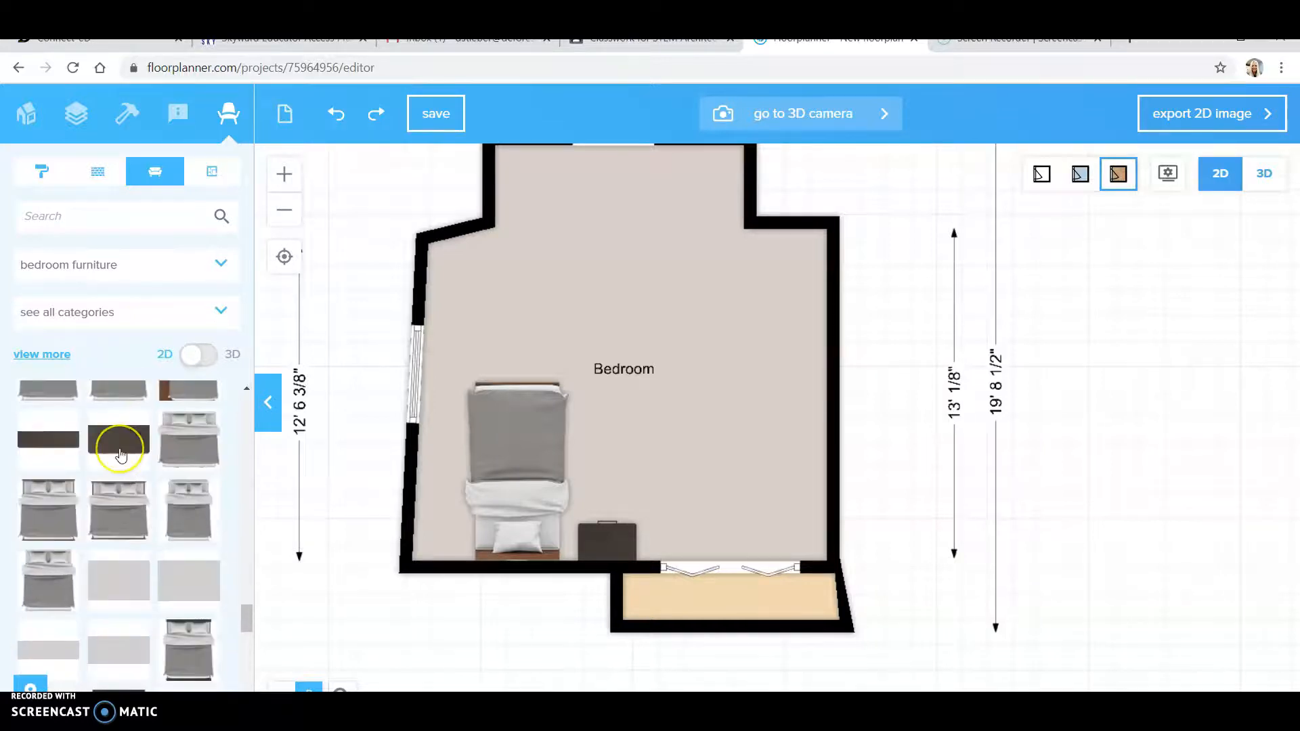
left_click_drag(121, 454, 822, 281)
Step: Place a dark navy armchair from the bedroom chairs at an angle in the bedroom's upper-left corner, above the window
scroll(224, 531, "down", 3)
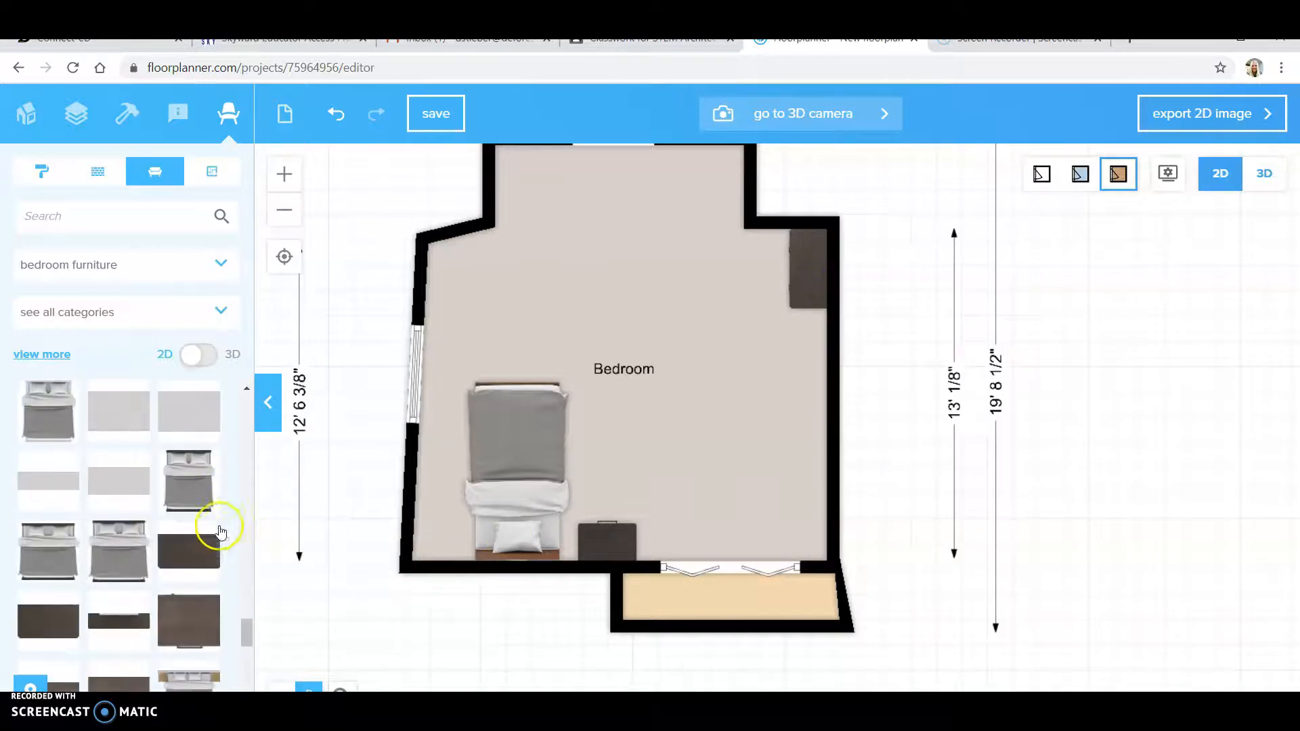
scroll(214, 525, "down", 3)
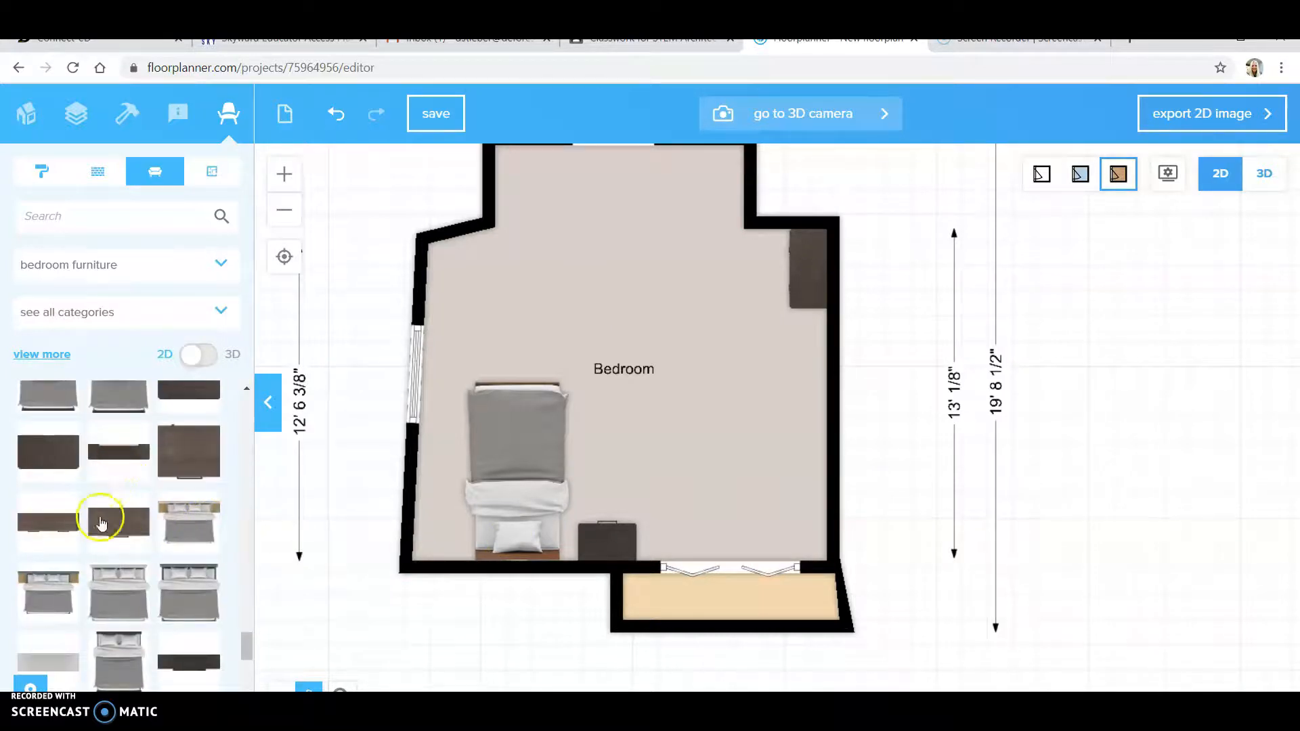
scroll(100, 525, "down", 2)
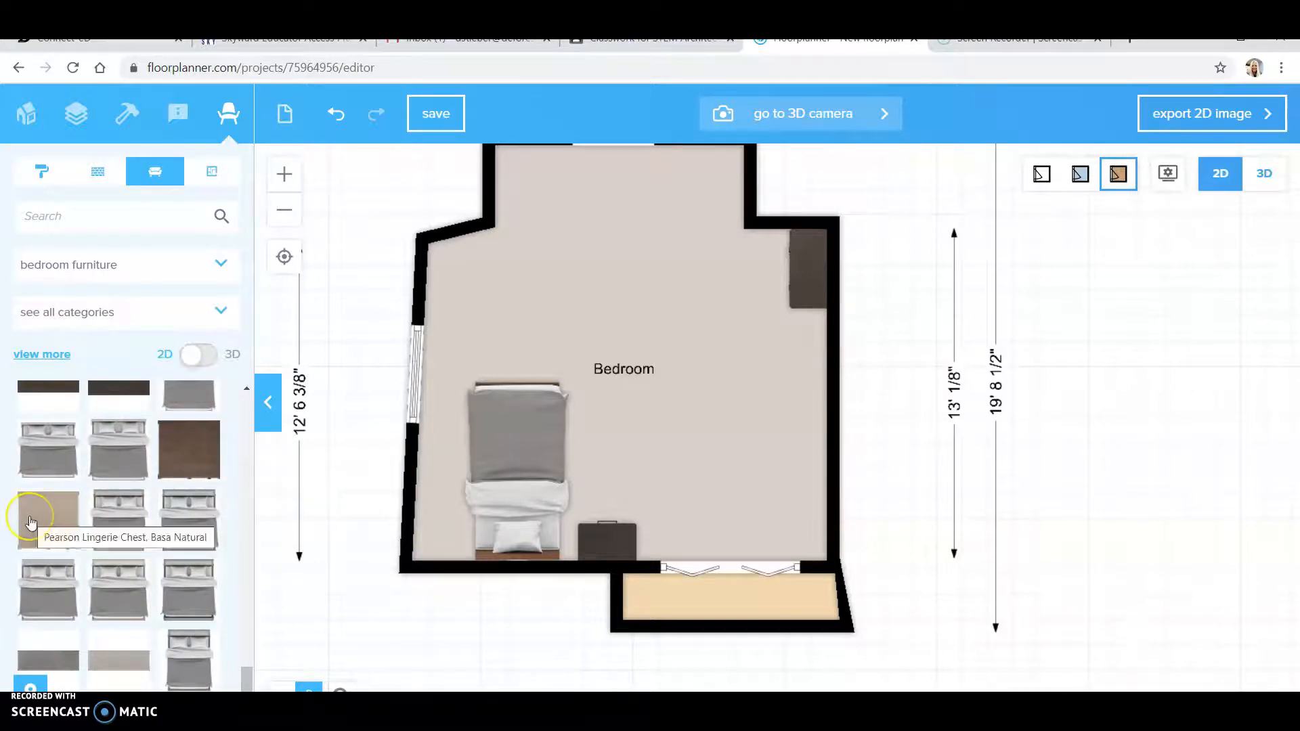
scroll(34, 520, "down", 2)
scroll(61, 517, "down", 3)
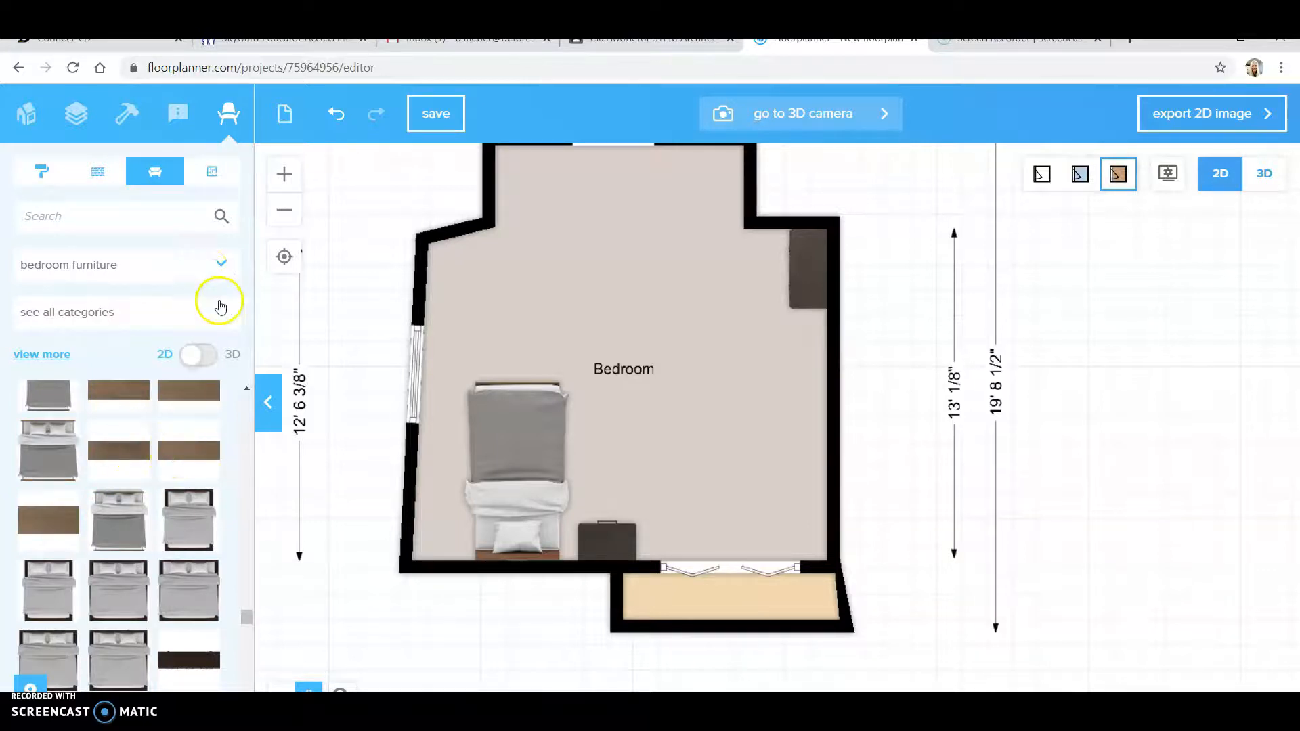
left_click(218, 310)
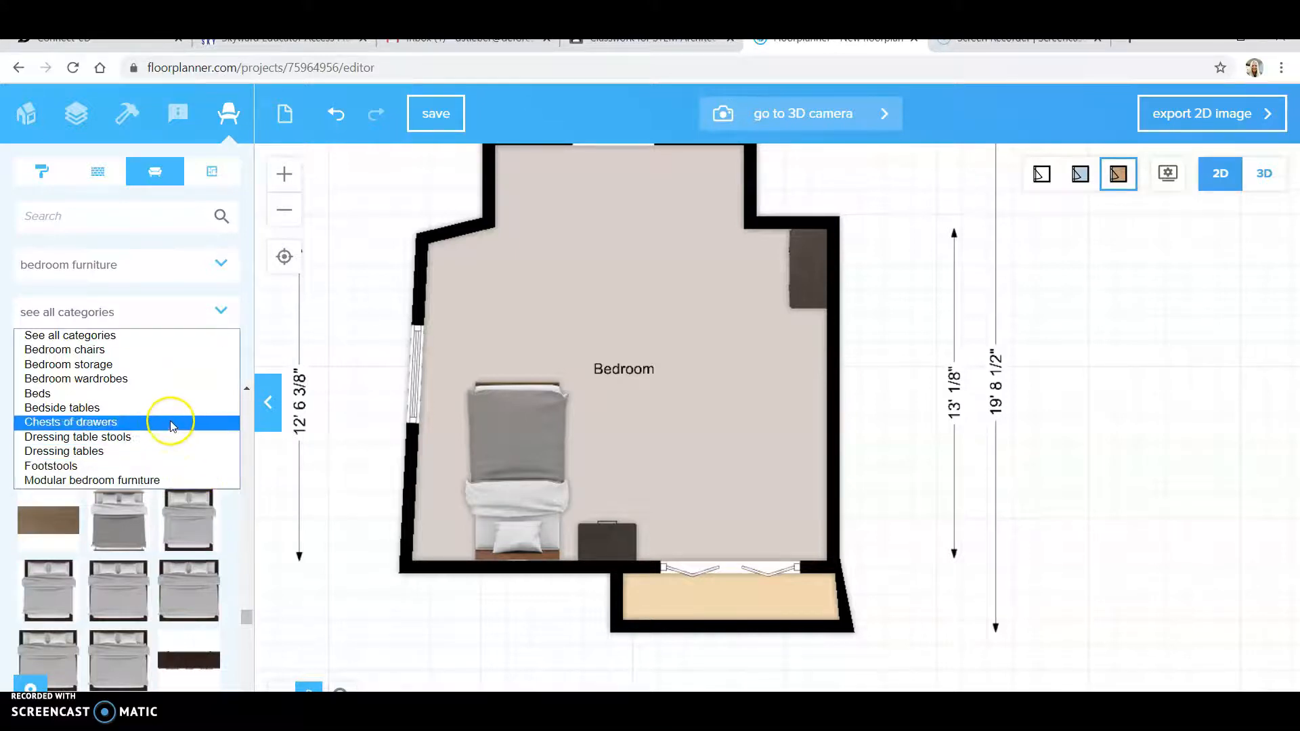
left_click(136, 351)
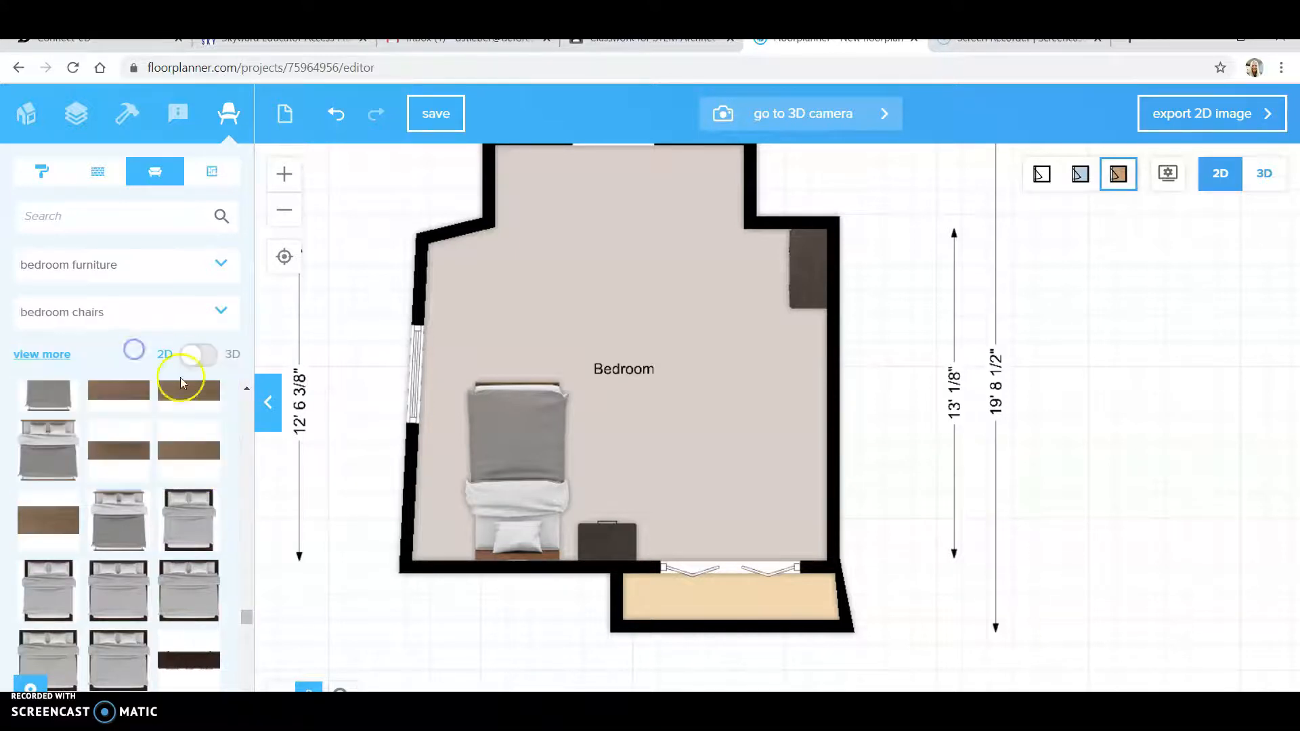
scroll(193, 514, "down", 6)
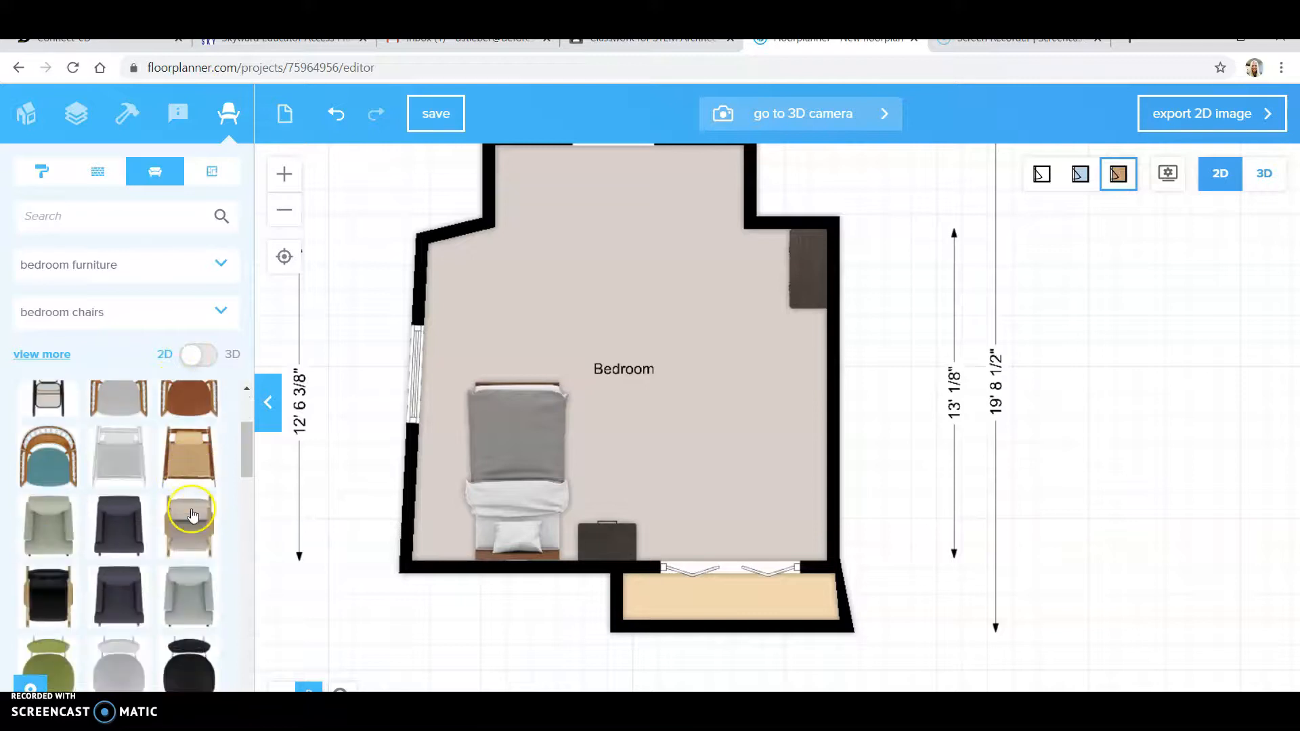
left_click_drag(125, 523, 479, 272)
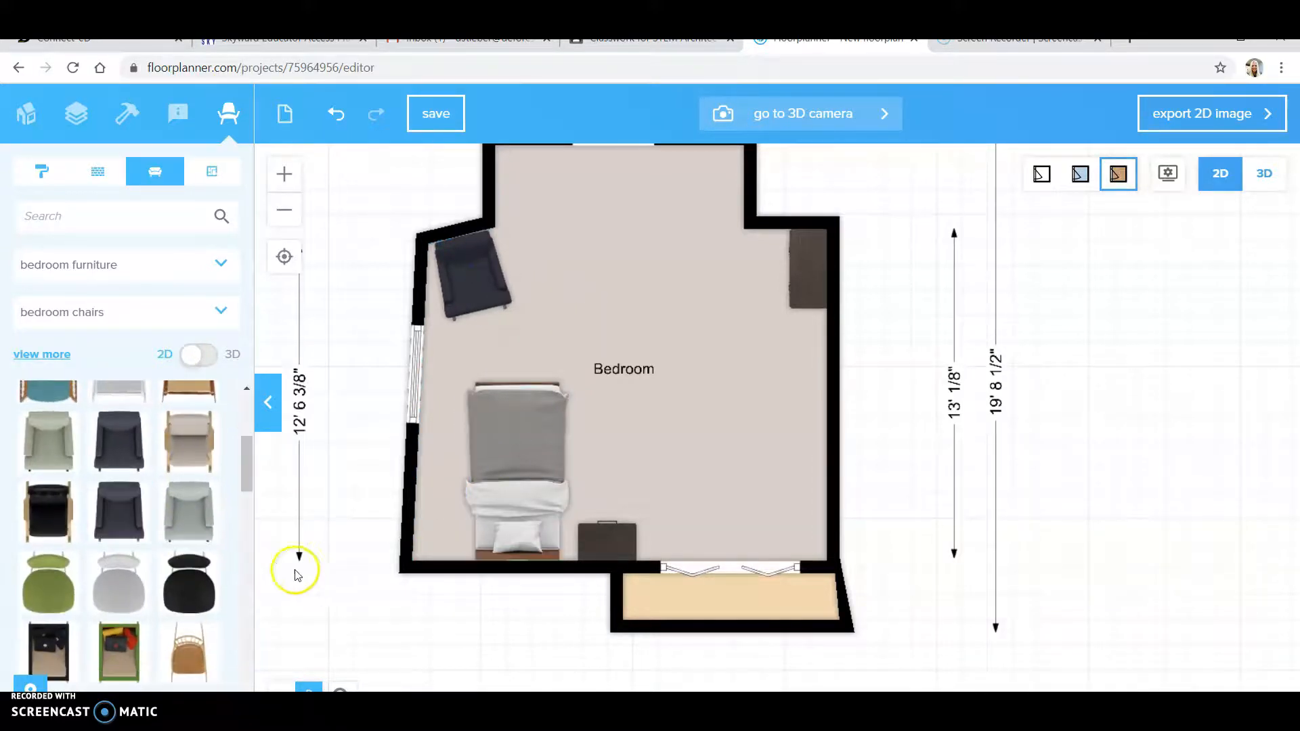
Step: Place a large black desk from the home office furniture lengthwise against the right wall, below the dresser
scroll(118, 467, "down", 5)
scroll(119, 461, "down", 3)
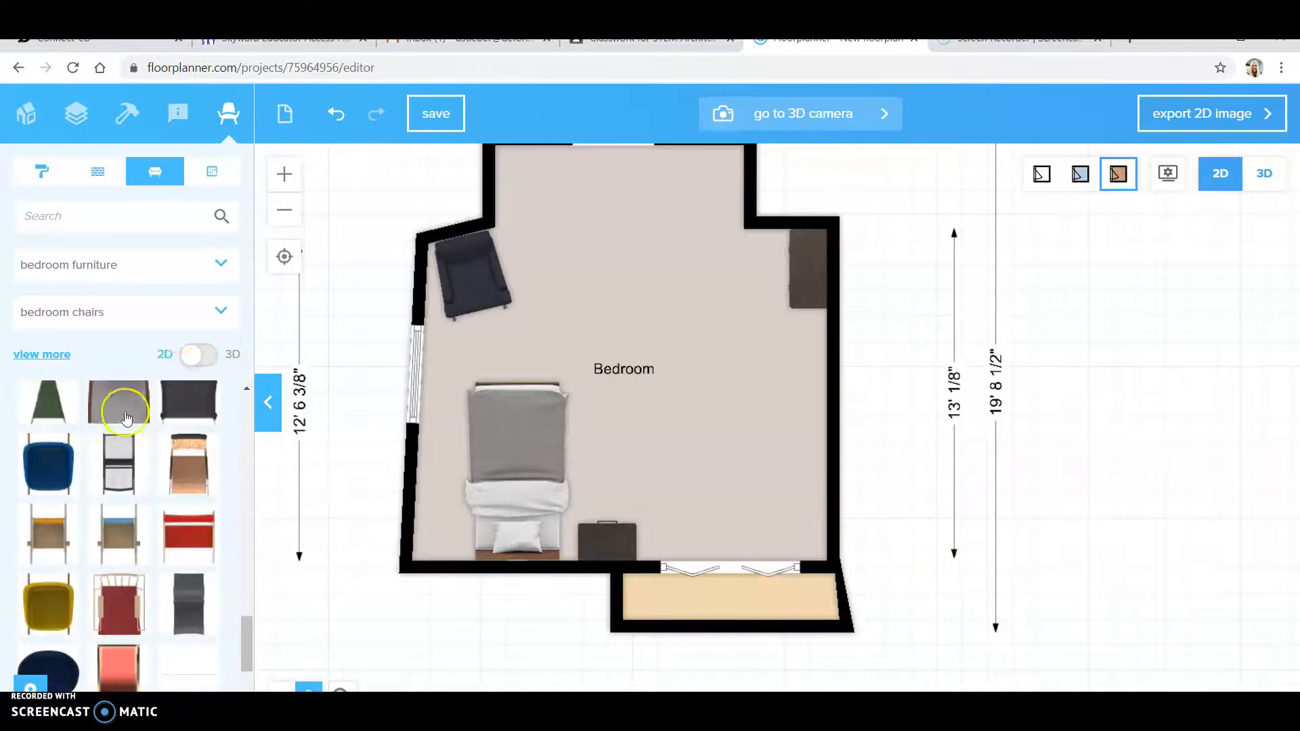
left_click(221, 262)
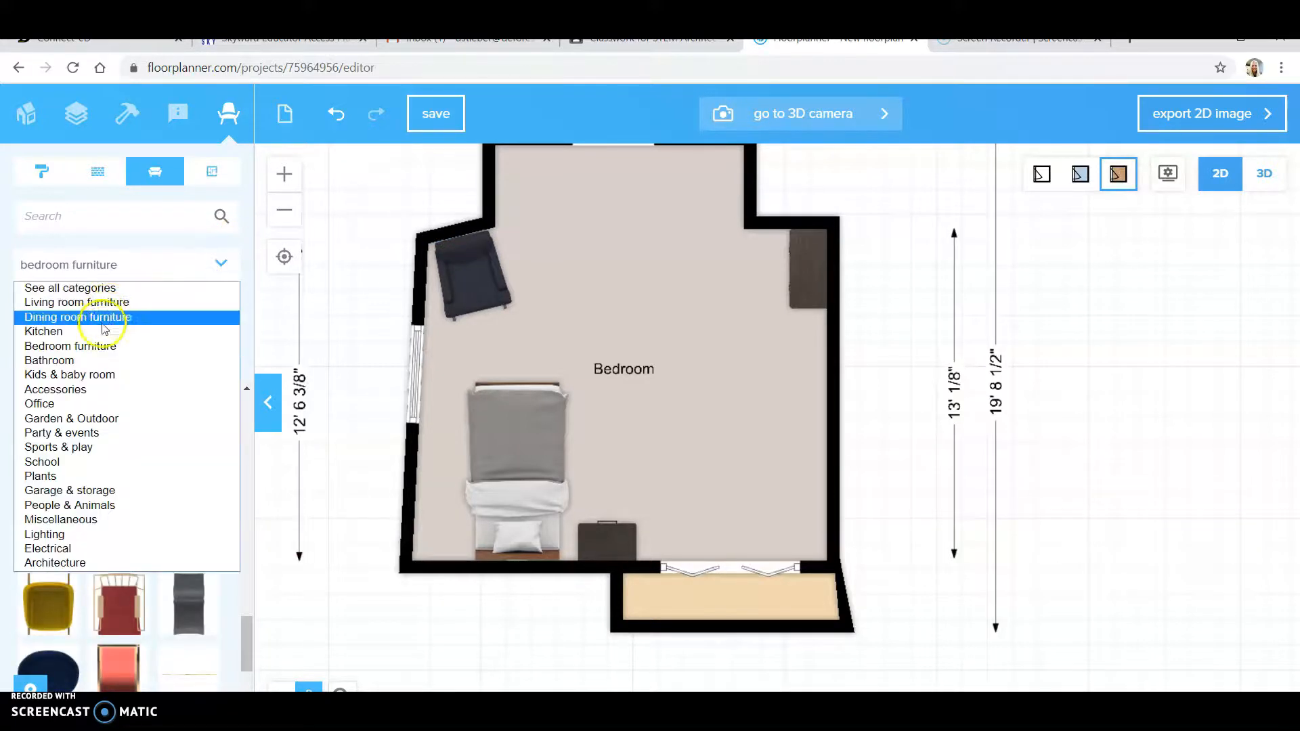
left_click(102, 404)
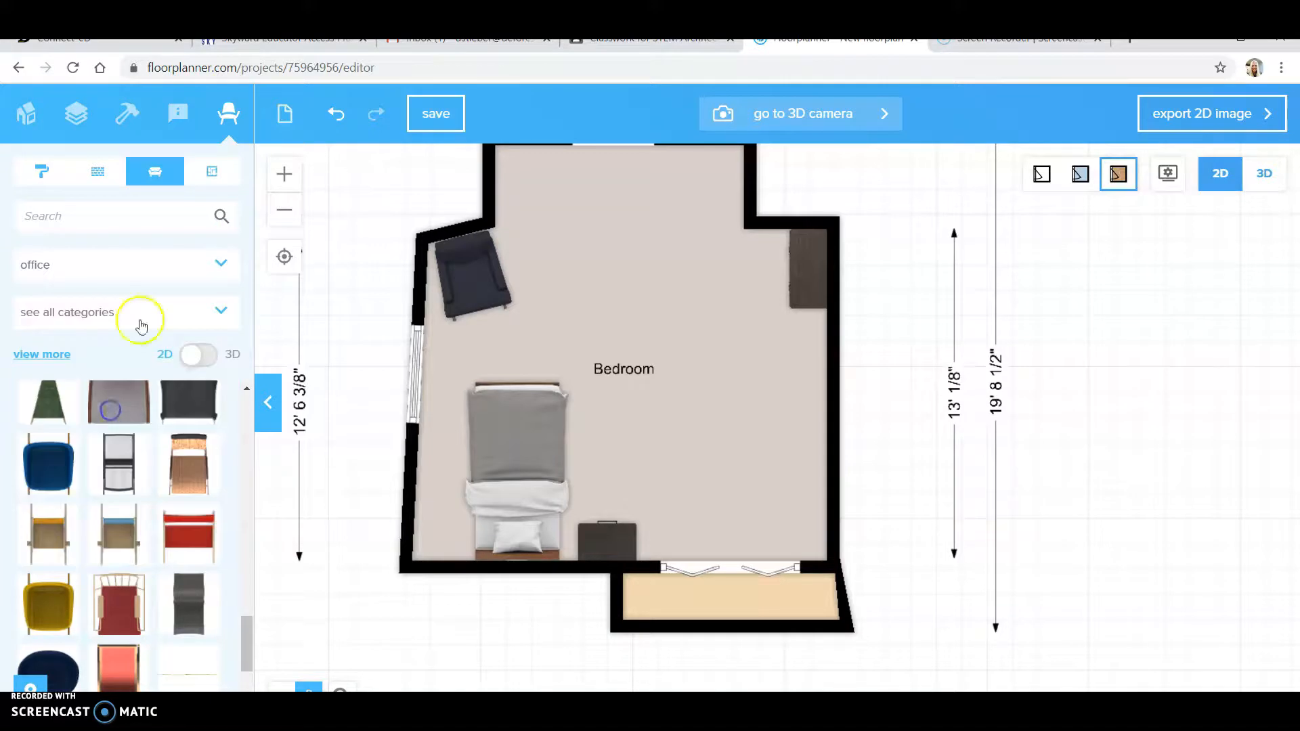
left_click(139, 310)
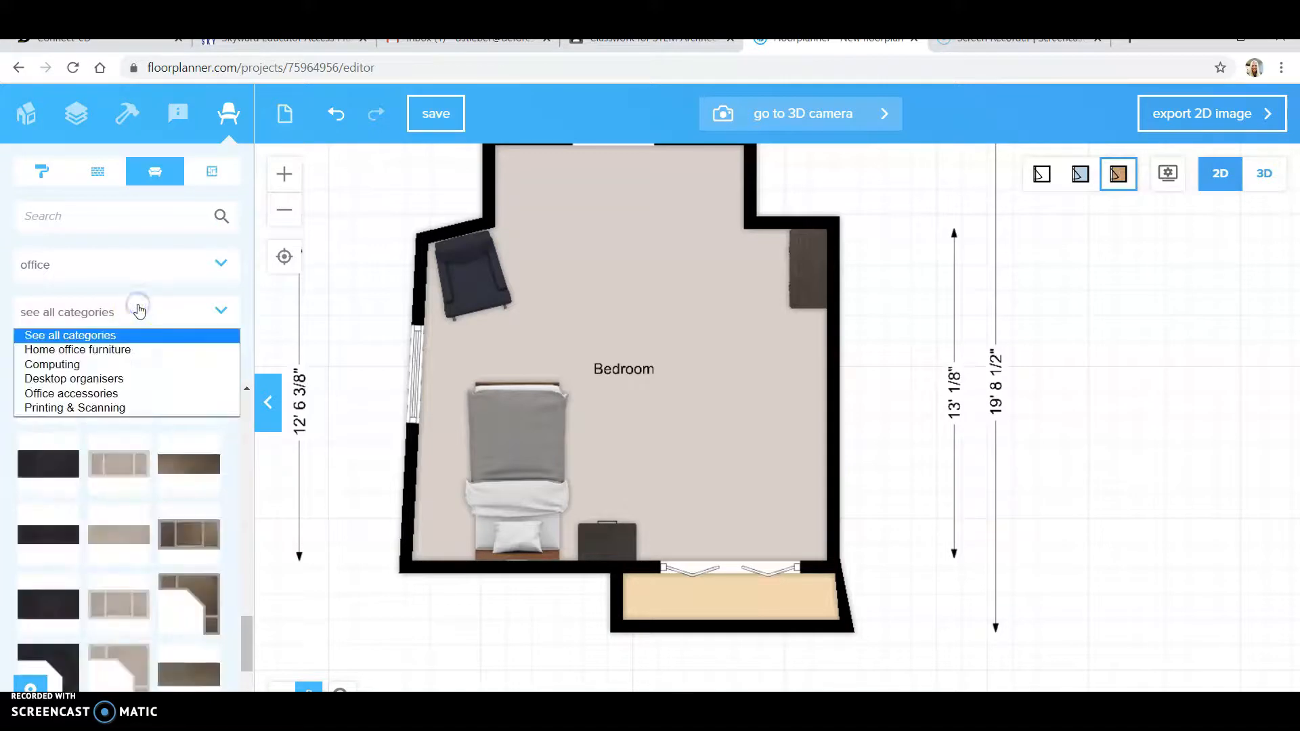
left_click(125, 350)
left_click_drag(65, 516, 782, 448)
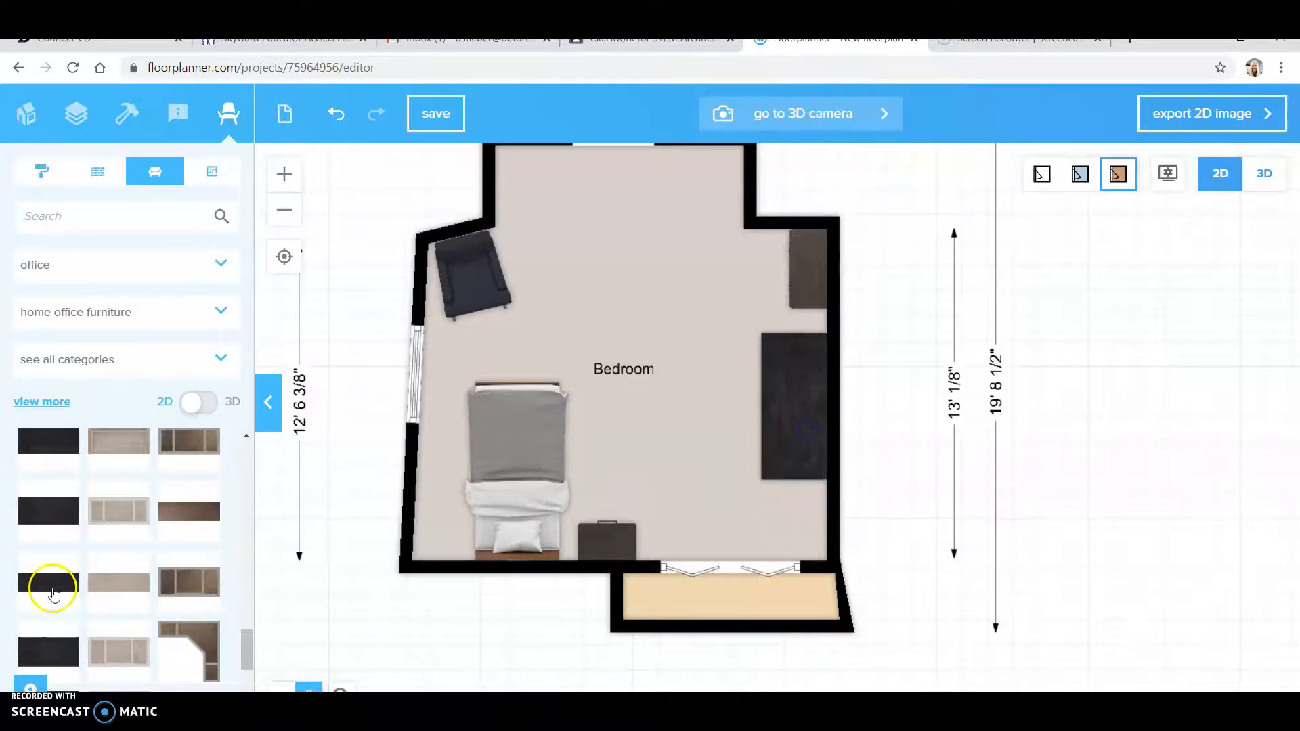
Step: Inspect the furnished bedroom in 3D from an angled view and return to the 2D plan
scroll(309, 376, "down", 1)
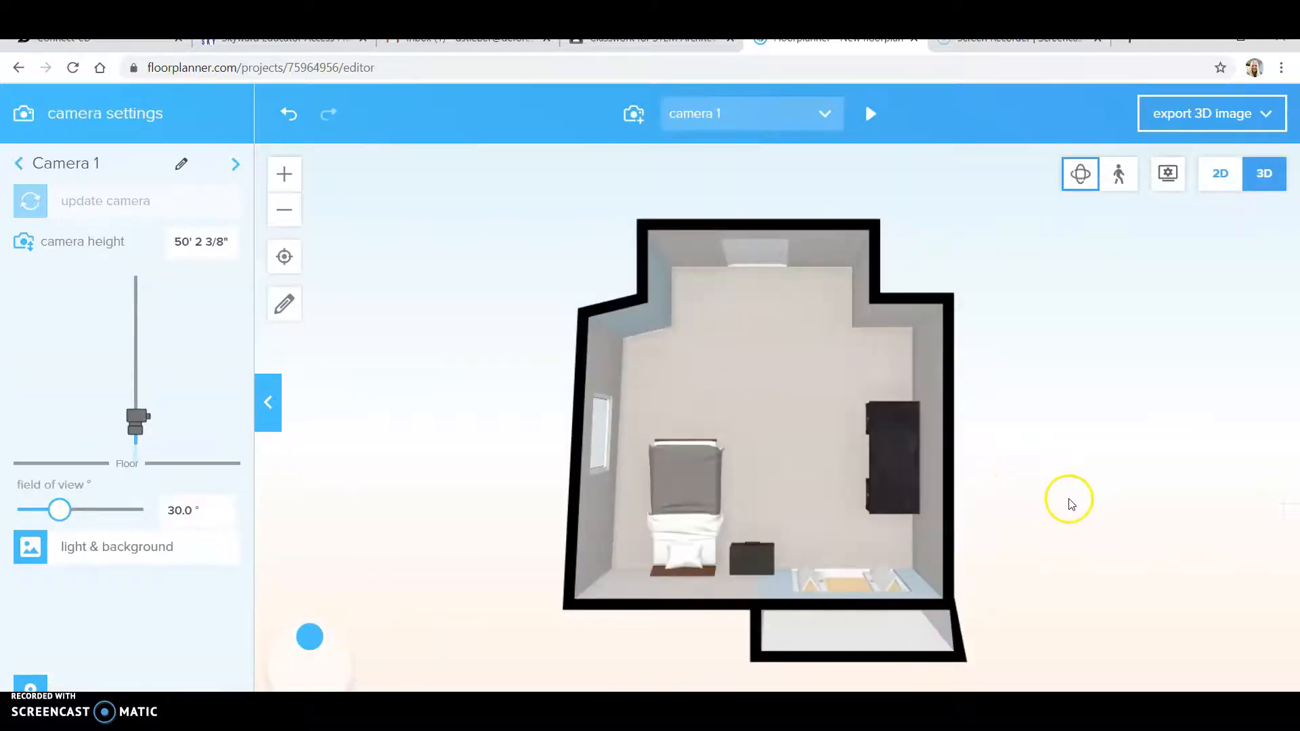
left_click_drag(1009, 497, 1251, 427)
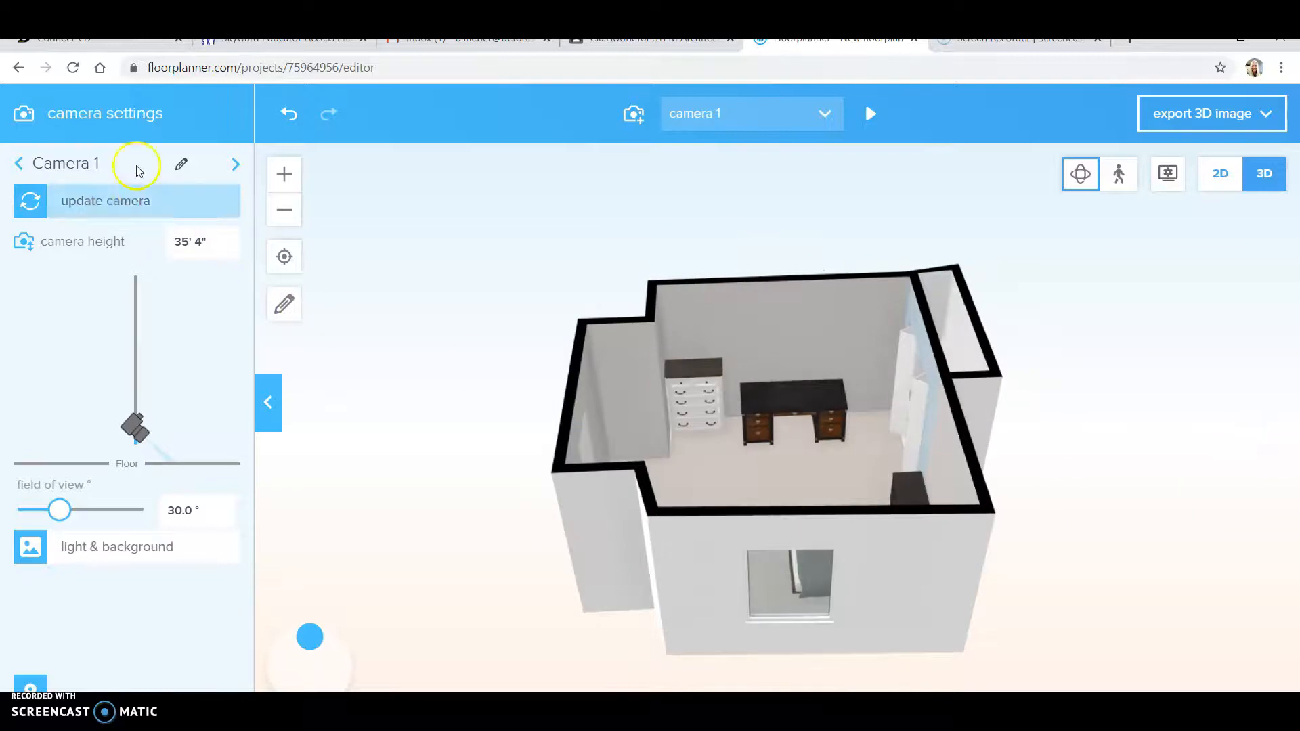
left_click(1221, 173)
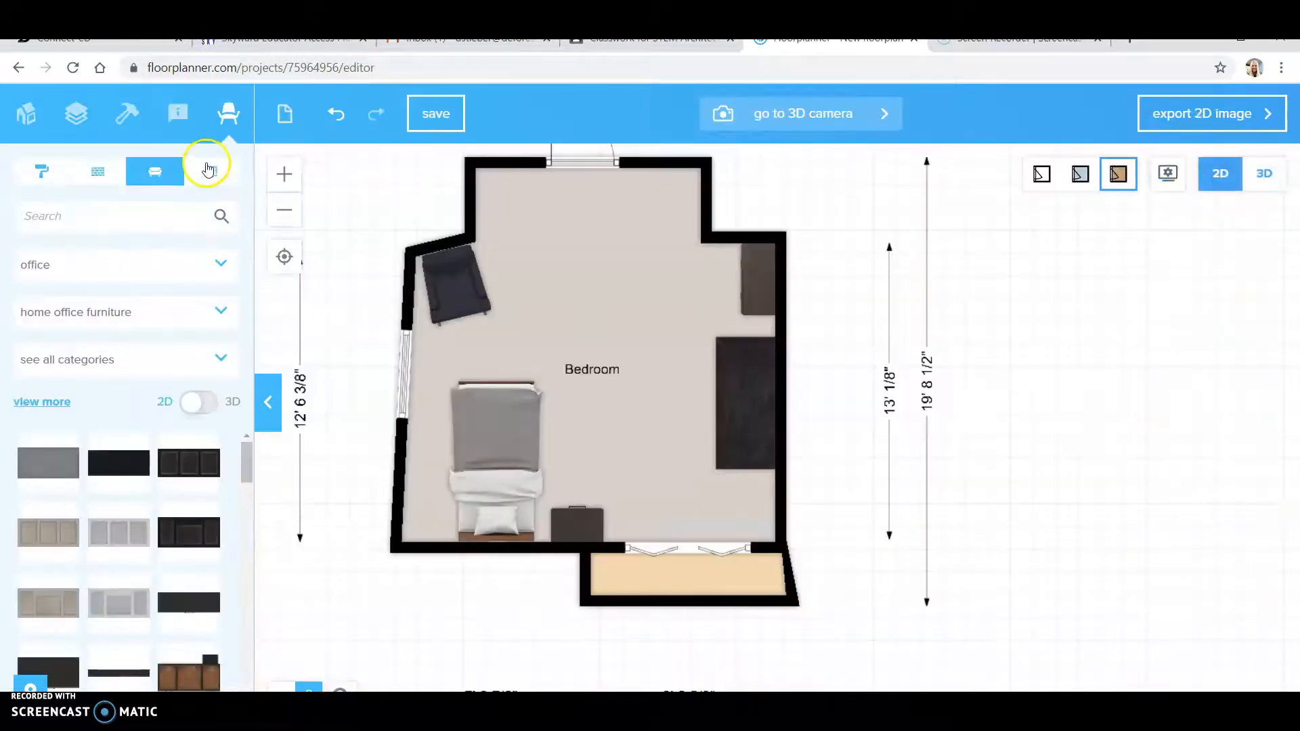
Step: Filter the furniture library to living room armchairs & occasional seating and browse the models
left_click(132, 261)
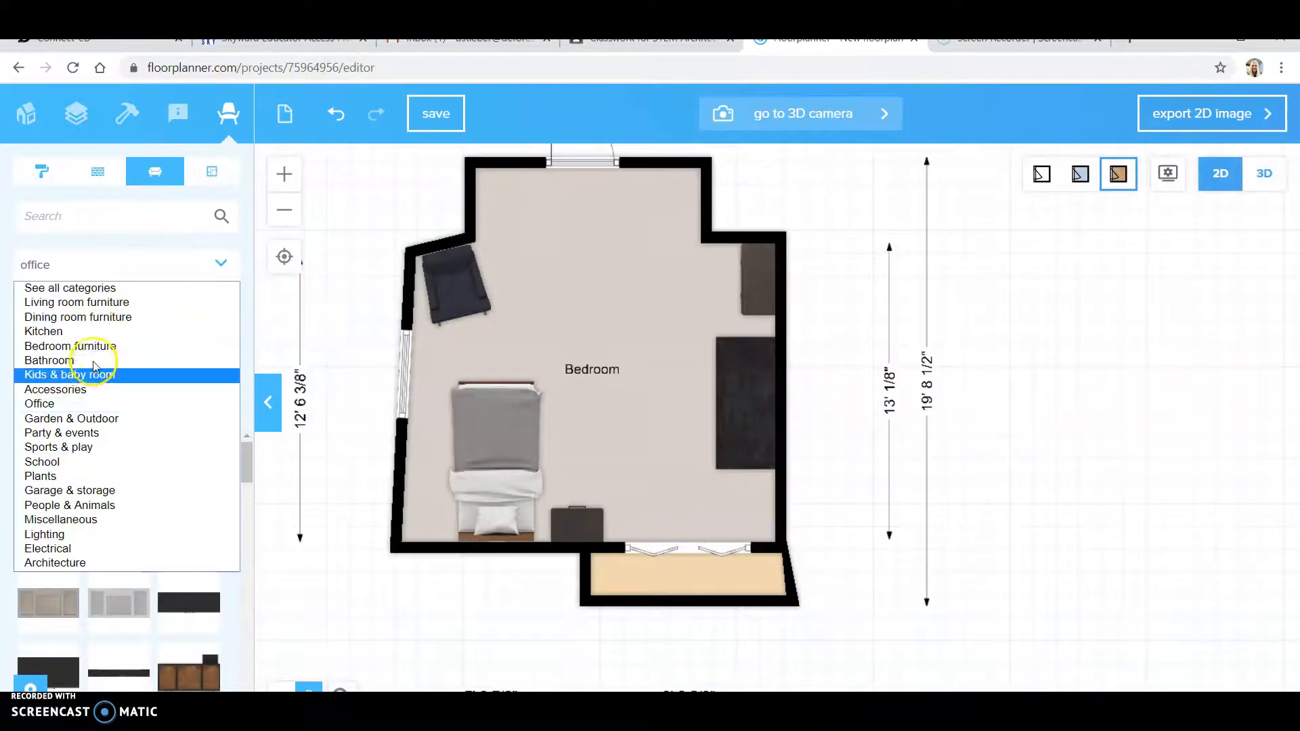
left_click(101, 302)
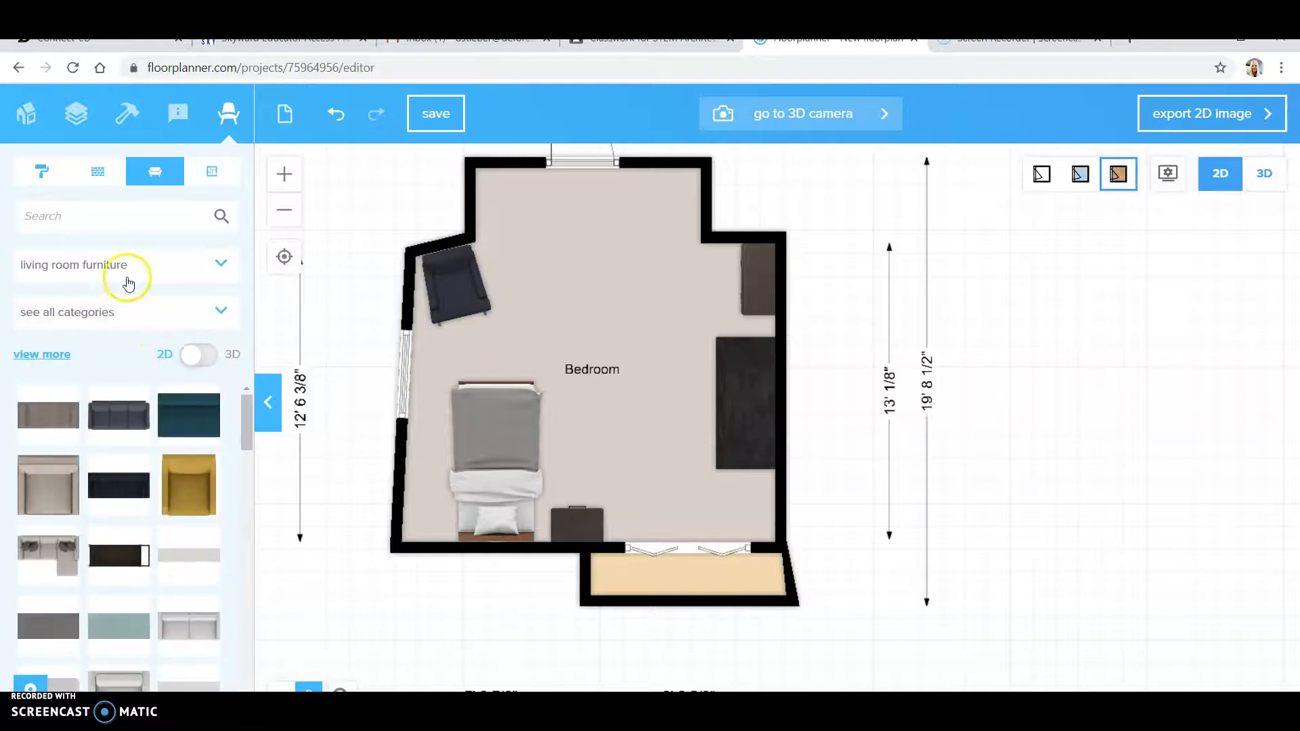
left_click(126, 311)
left_click(113, 393)
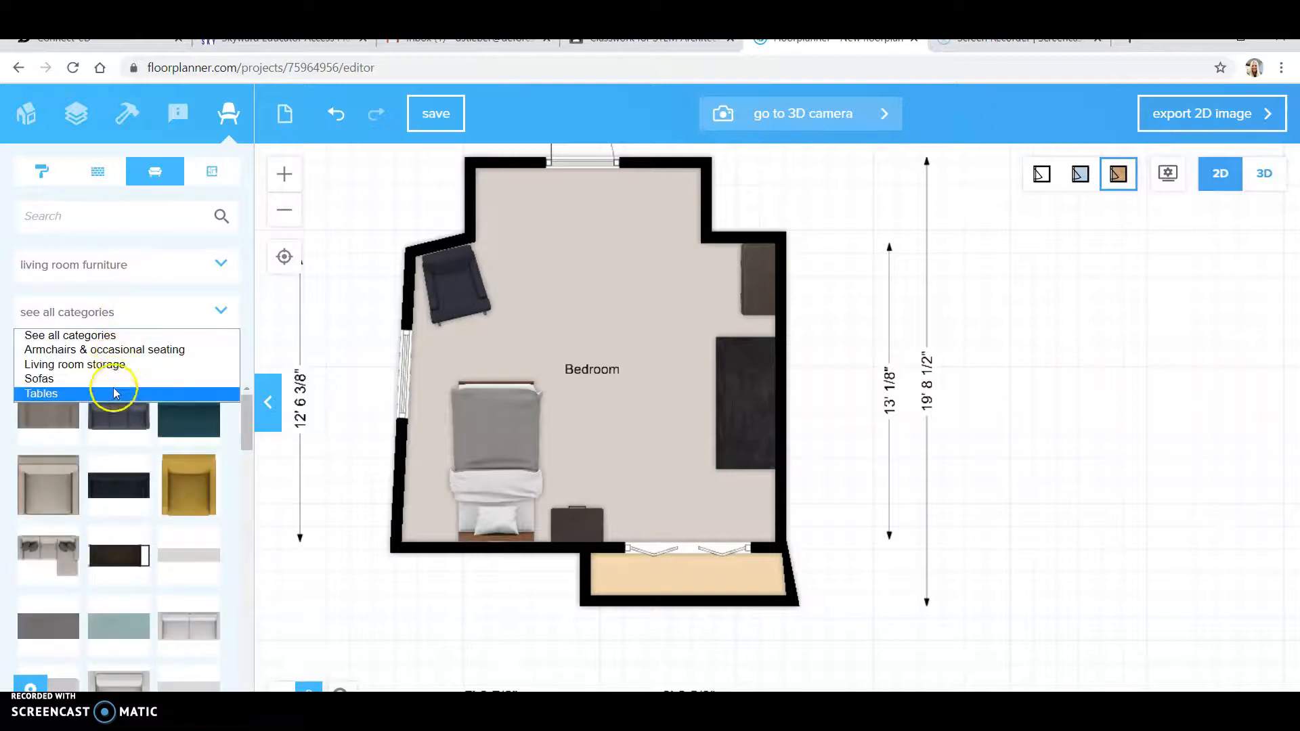
left_click(136, 351)
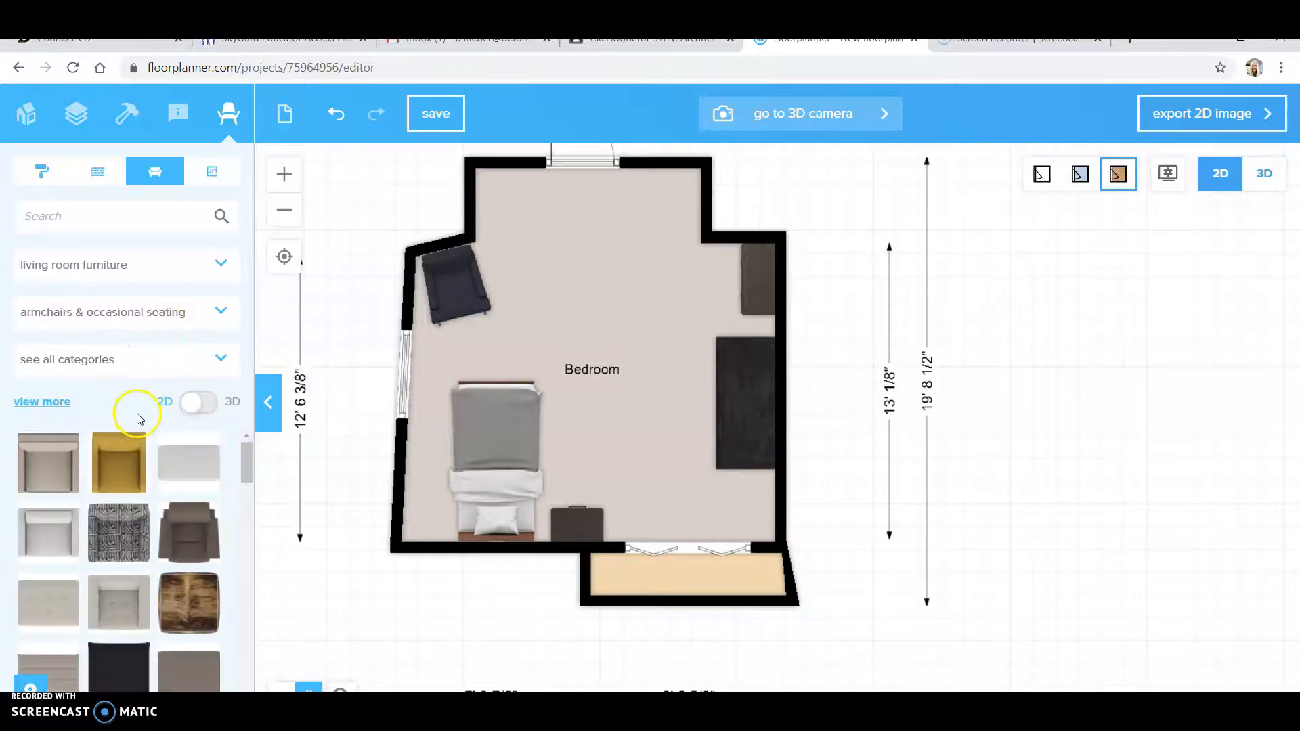
scroll(138, 424, "down", 3)
left_click(211, 319)
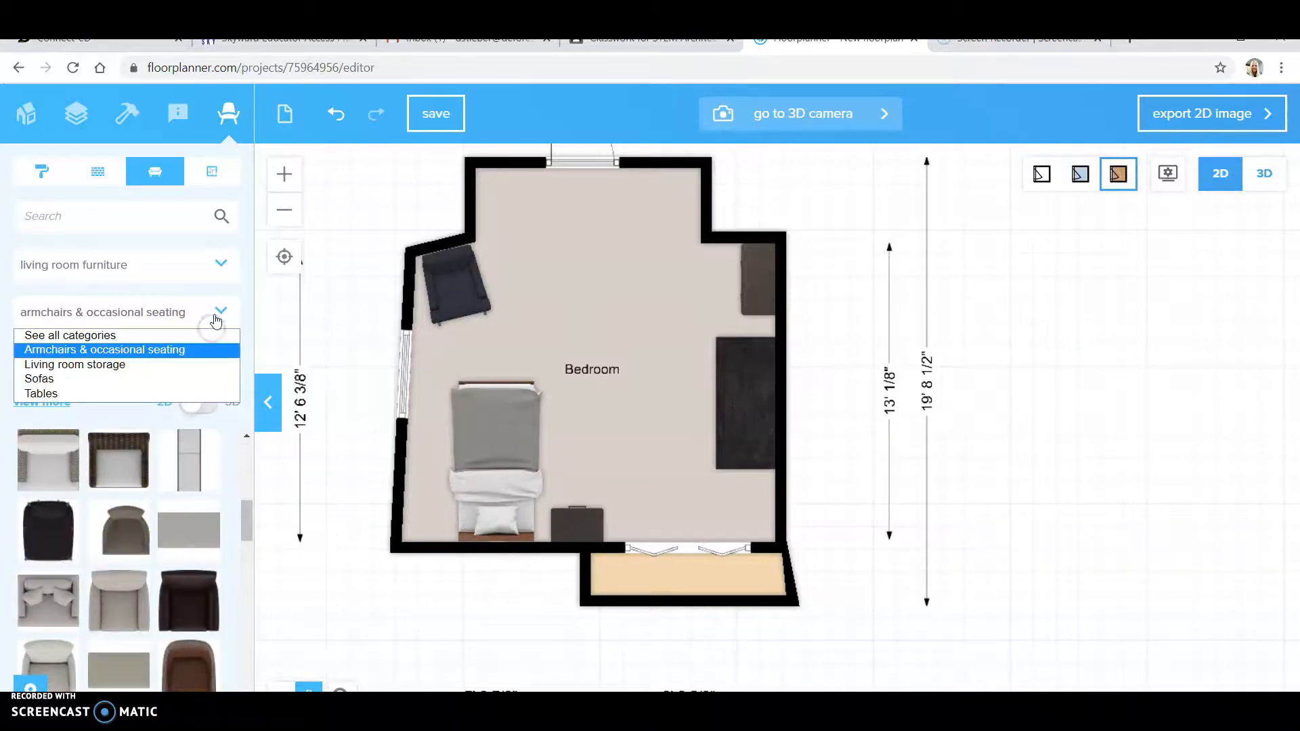
Step: Search the furniture library for "tv" and place the light wooden unit upright between the bed and the black desk
left_click(168, 215)
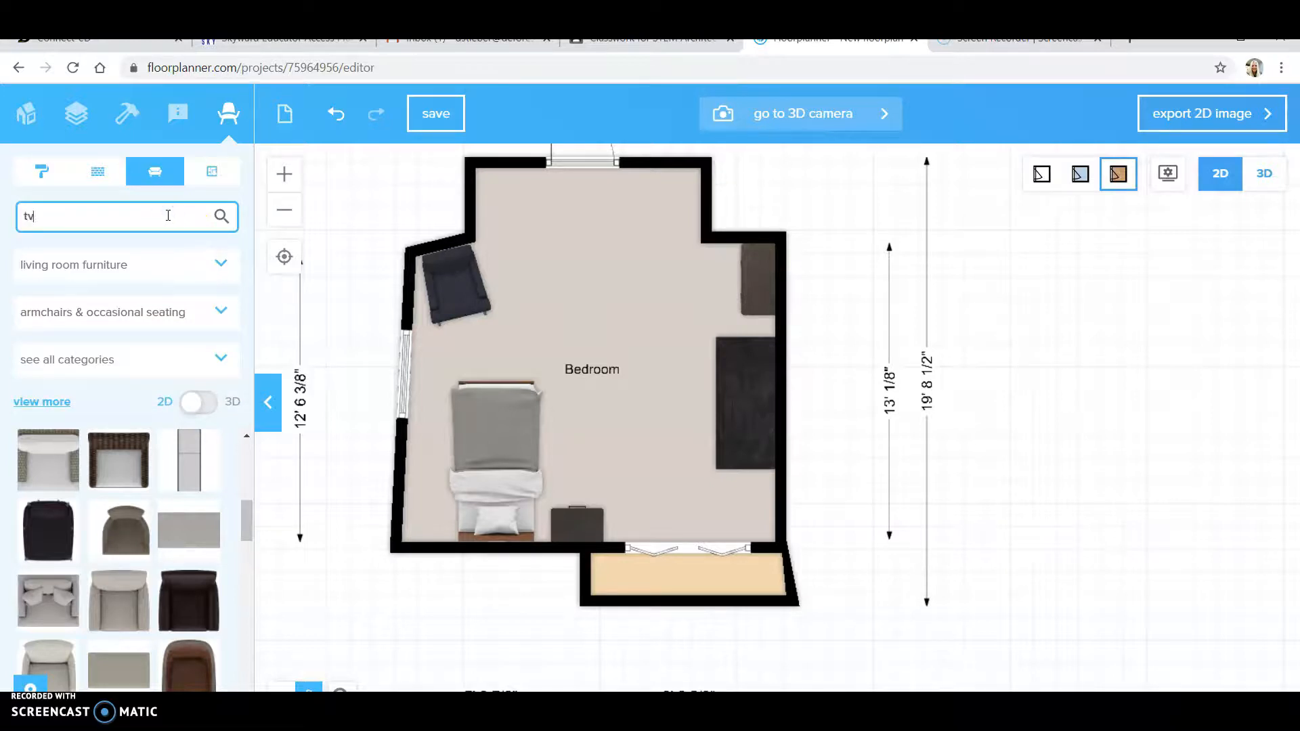
type("tv")
key("Return")
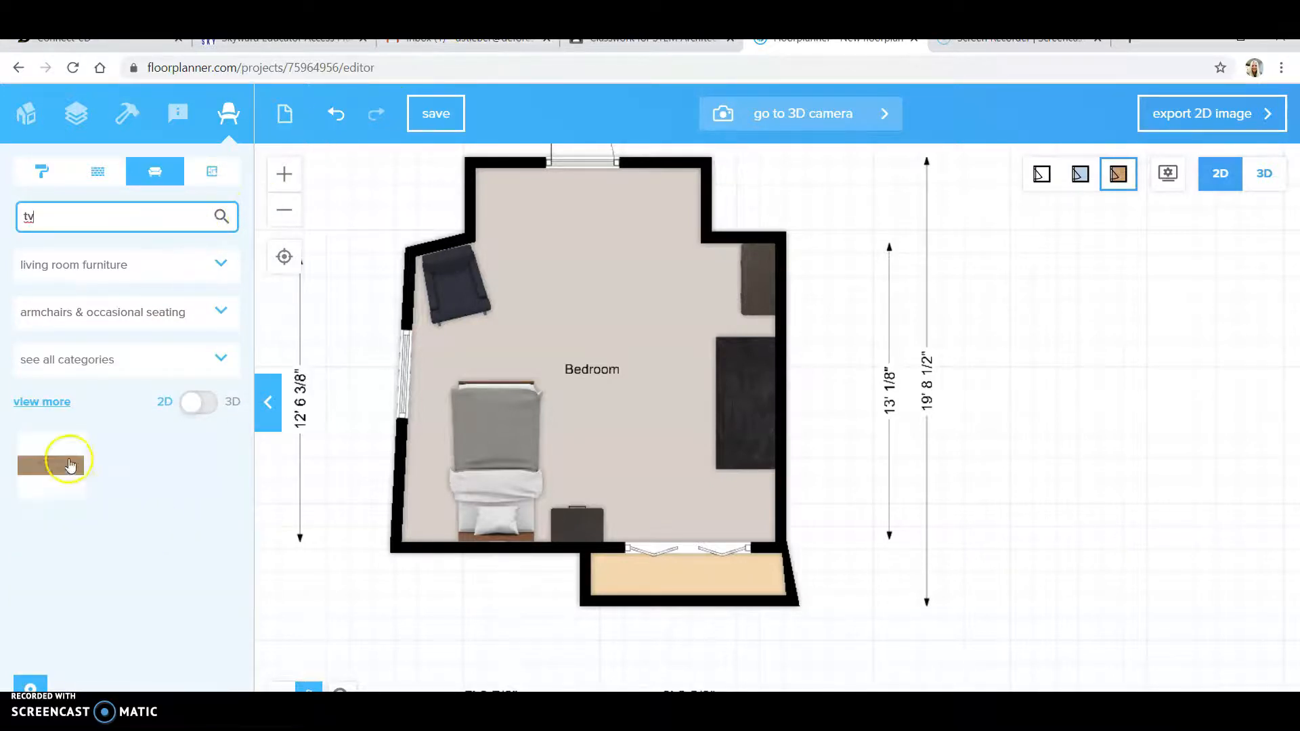
left_click(227, 216)
left_click_drag(68, 461, 684, 407)
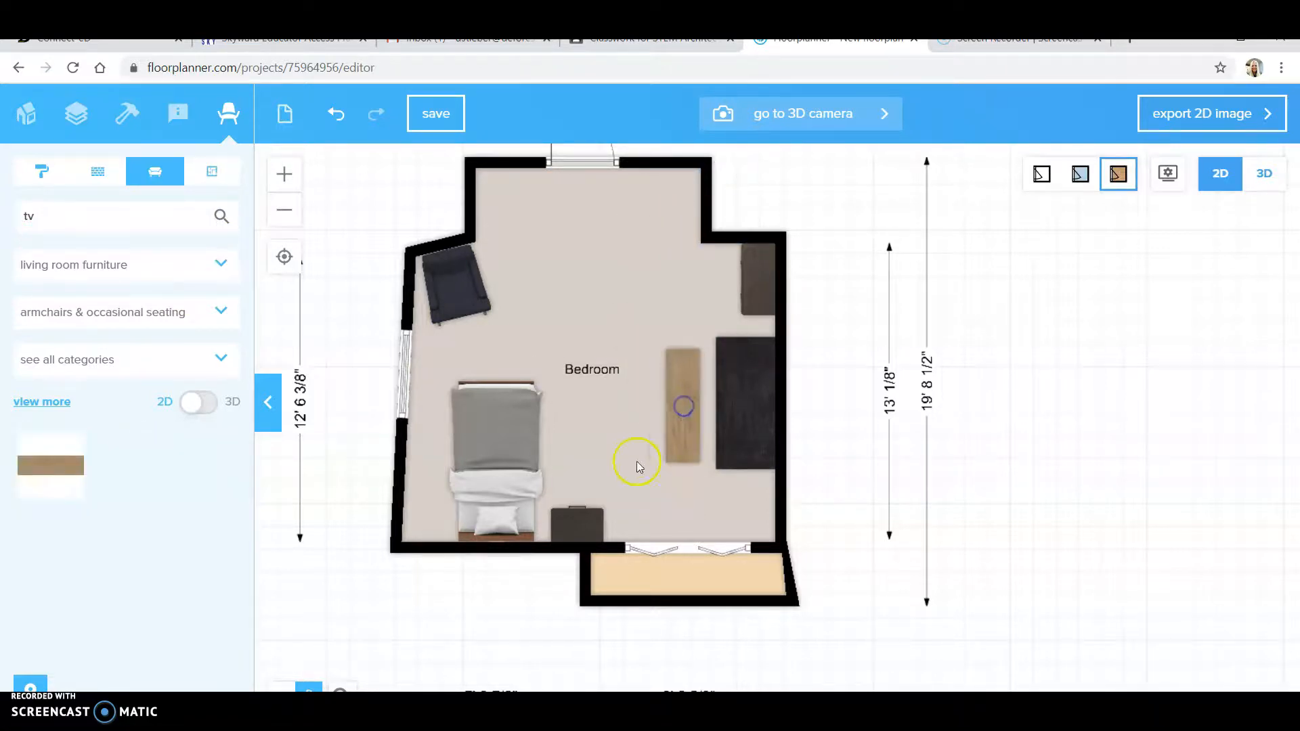
Step: Rotate the light wooden TV stand between the bed and the desk to -157.5°
left_click(688, 407)
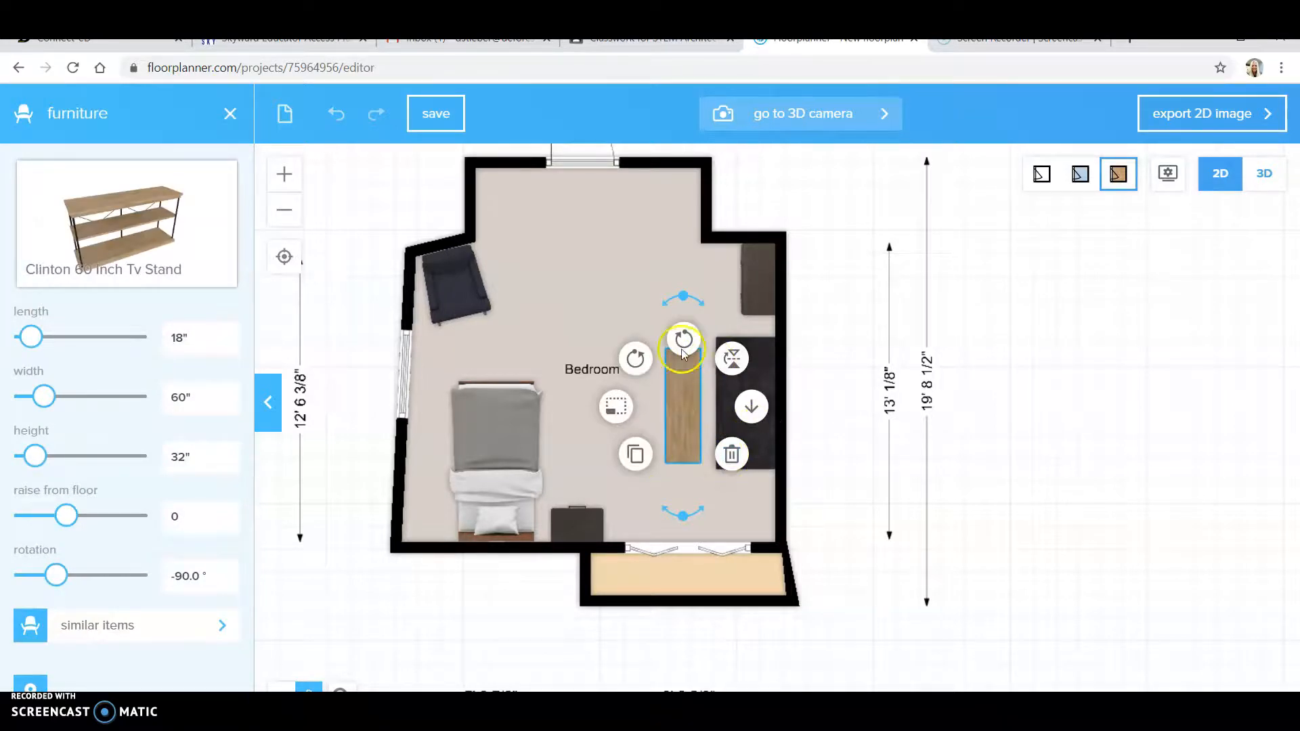
double_click(701, 338)
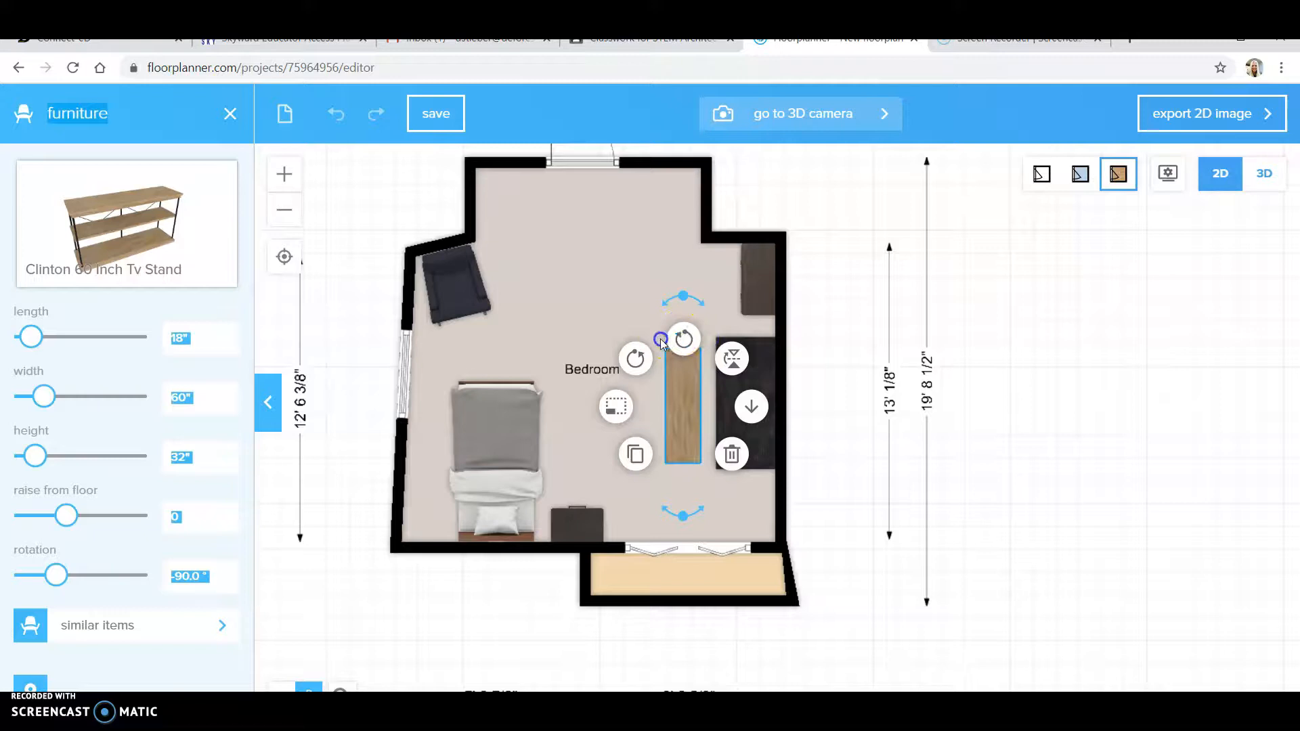
left_click(673, 275)
left_click(682, 413)
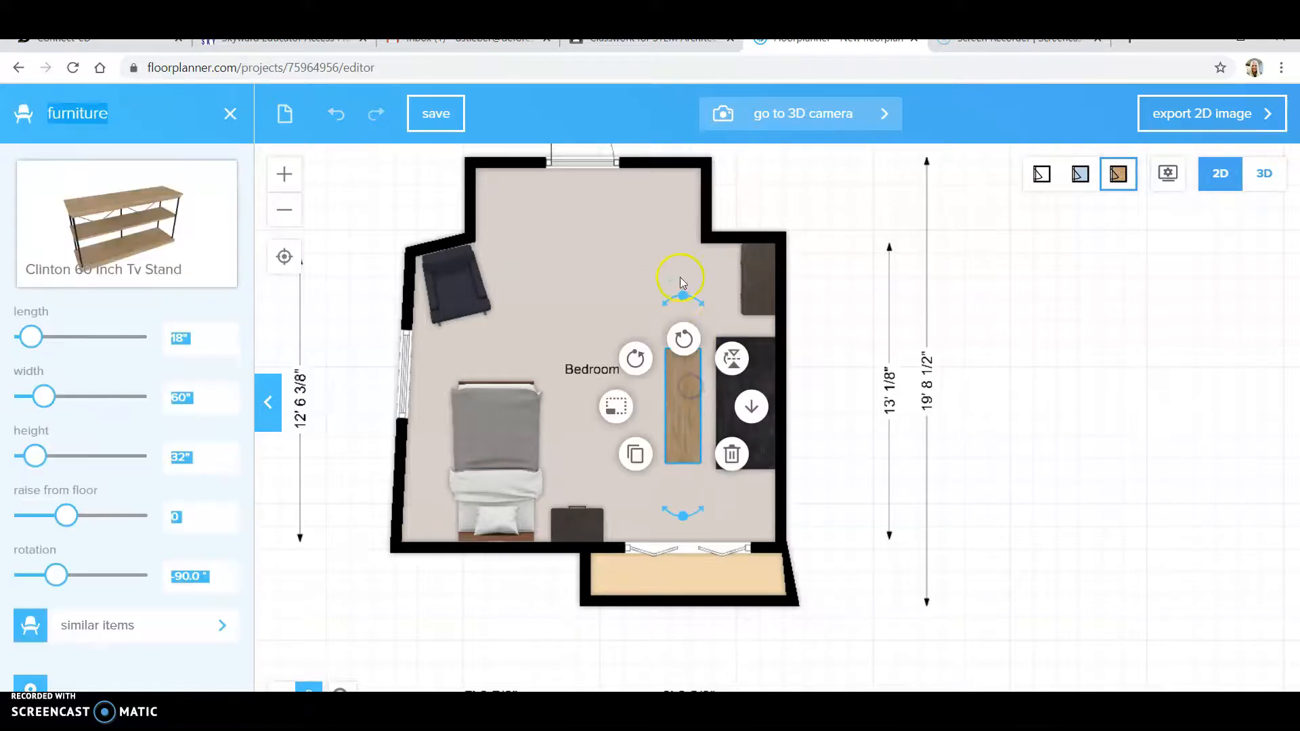
left_click_drag(684, 299, 650, 392)
left_click(731, 616)
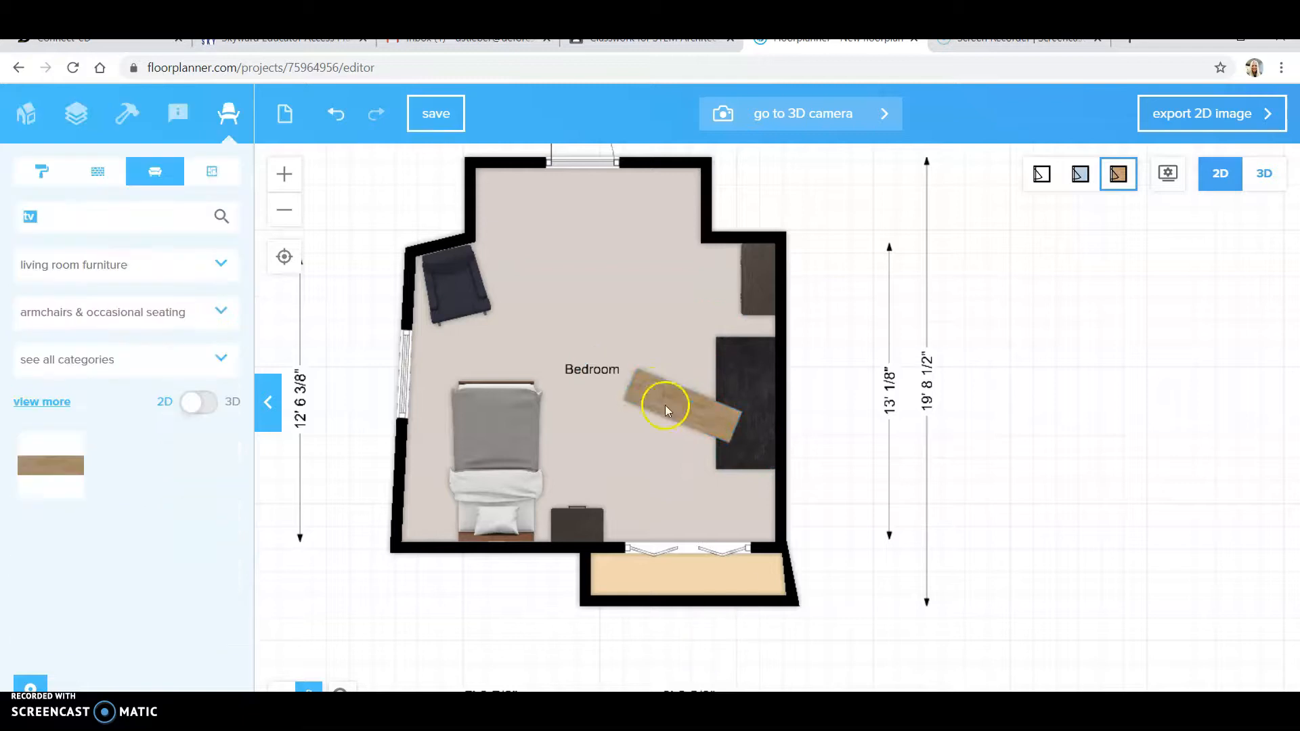
Step: Delete the light wooden TV stand and search for "tv" across all furniture categories
left_click(691, 416)
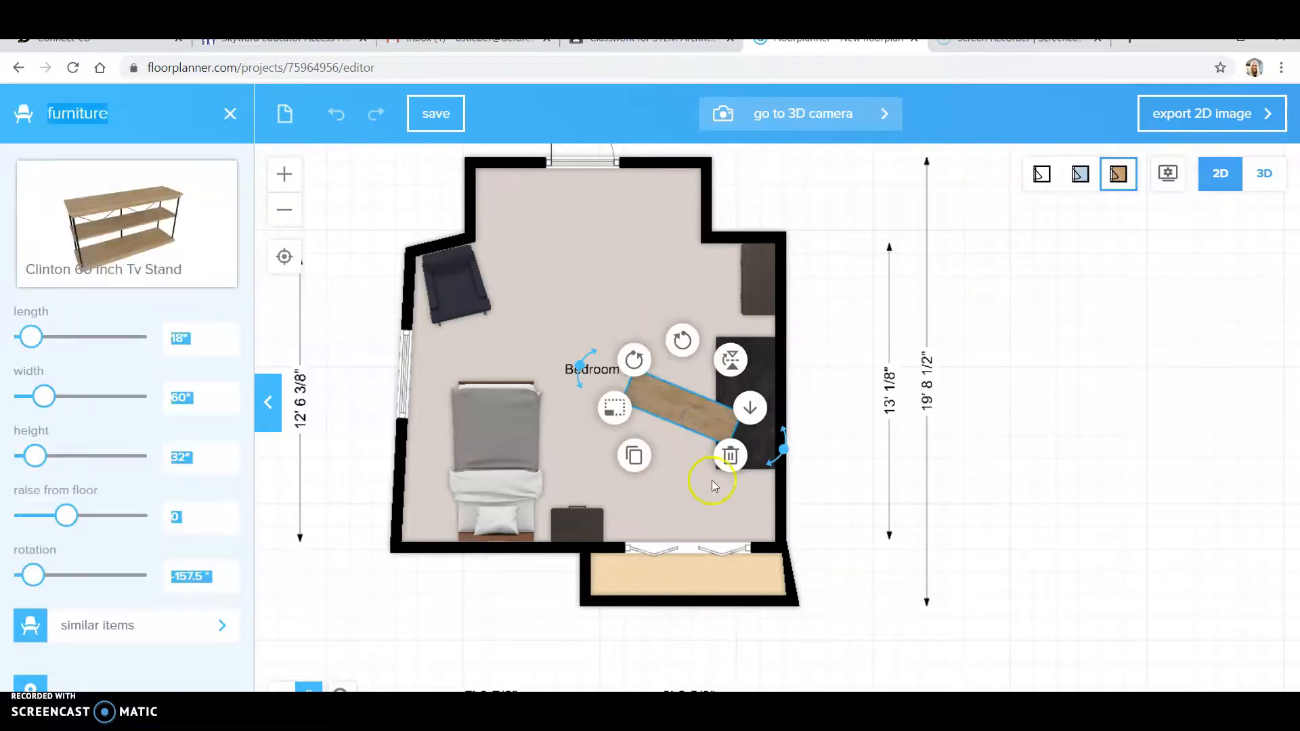
left_click(729, 455)
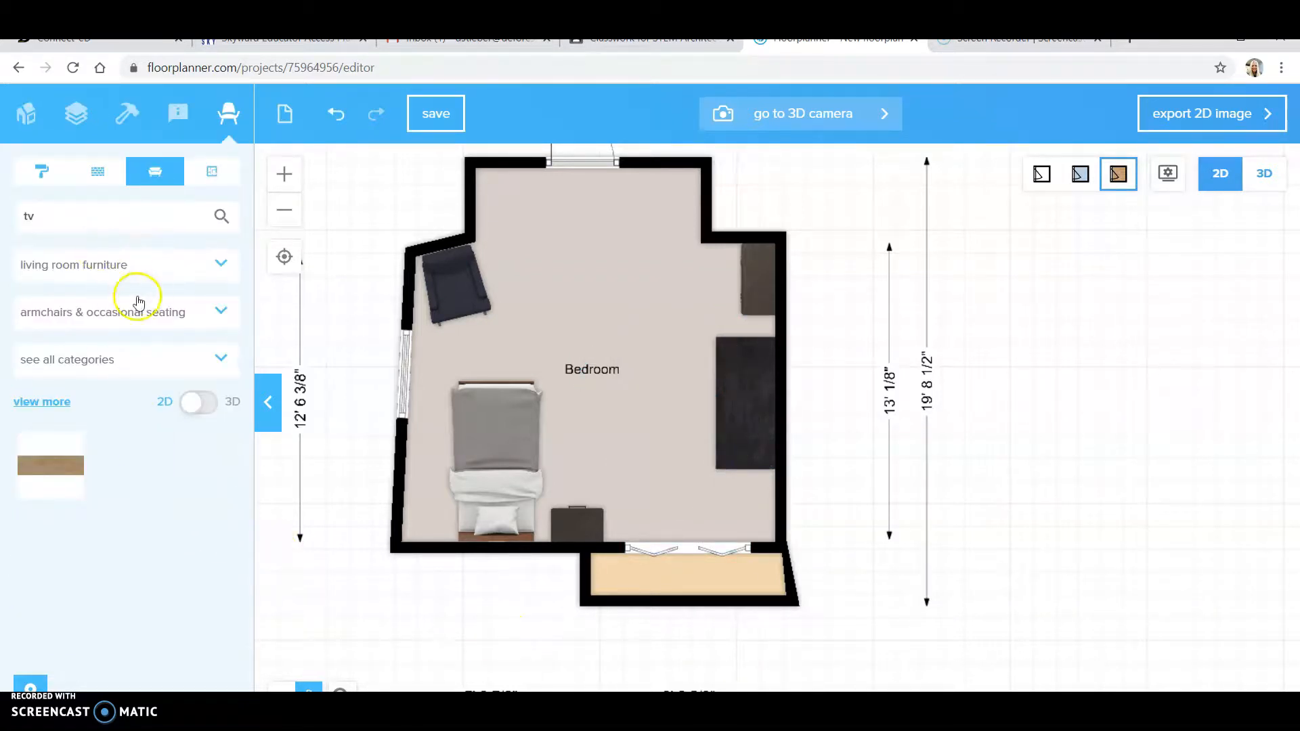
left_click(136, 264)
left_click(130, 291)
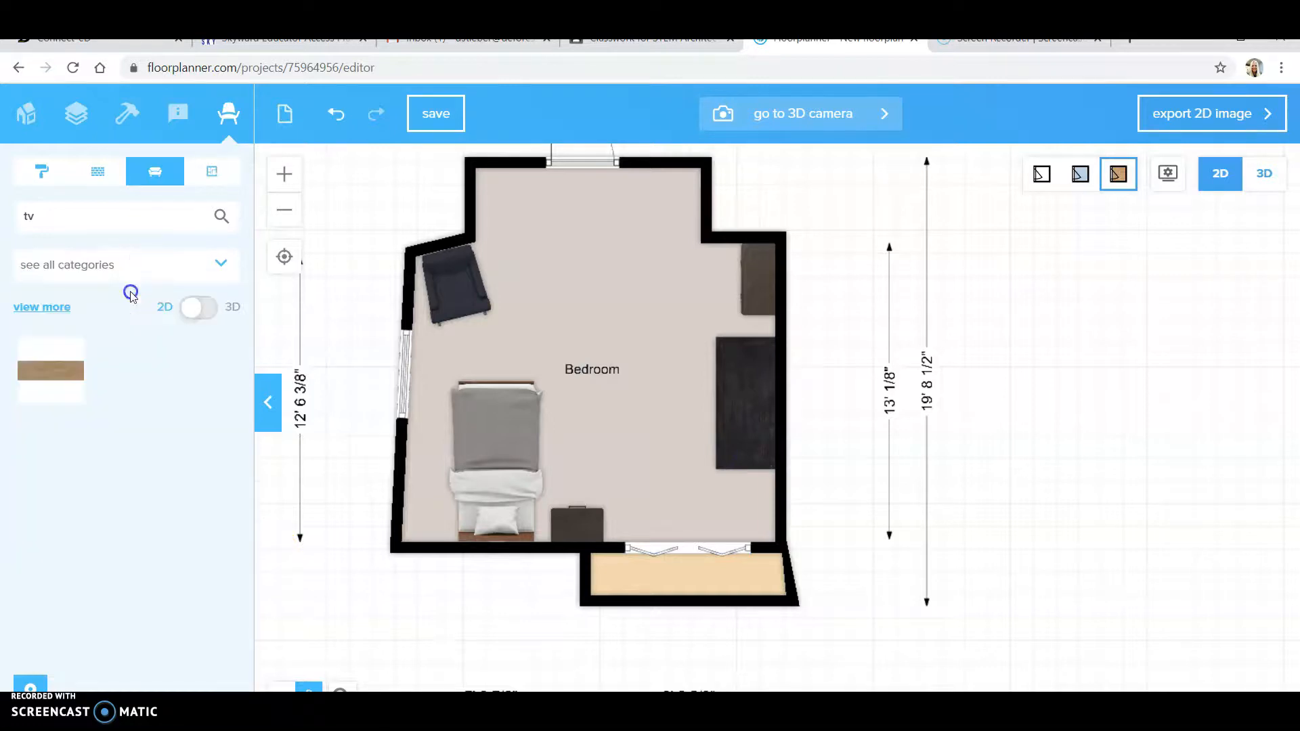
left_click(109, 233)
left_click(223, 221)
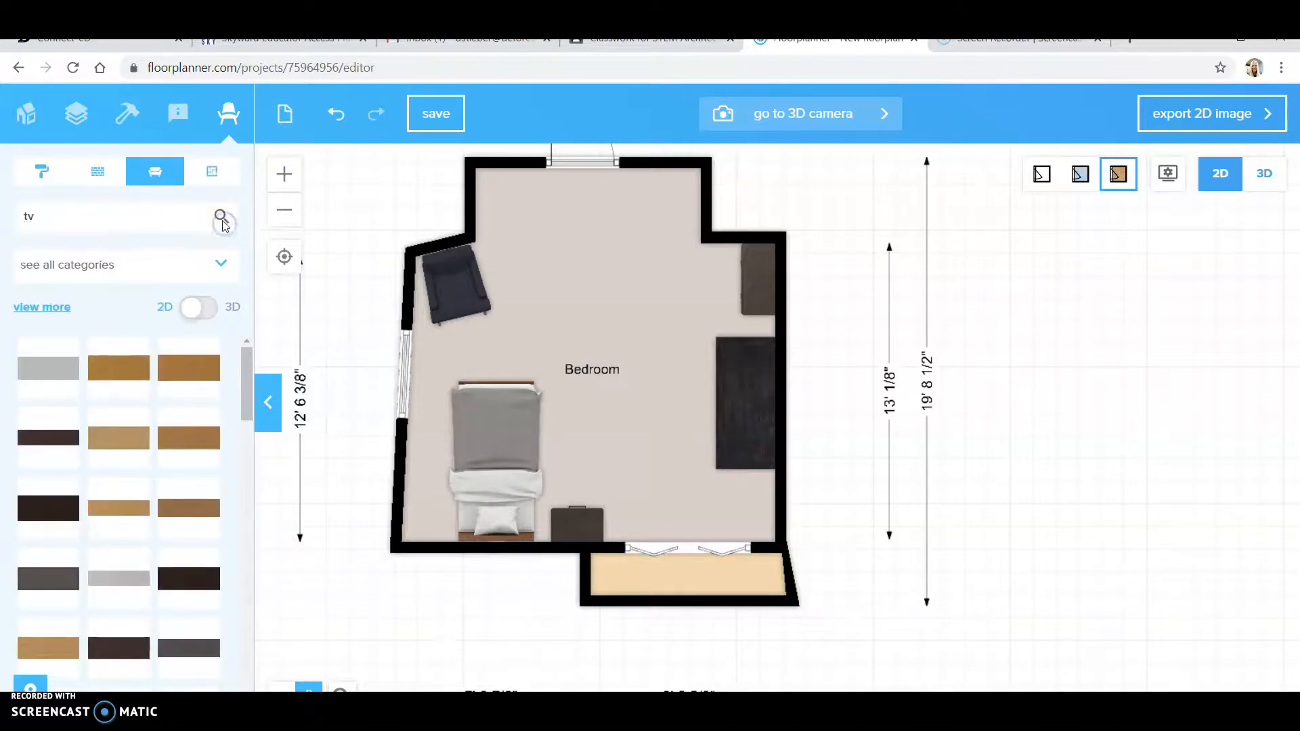
Step: Place a black flat-screen TV upright against the left wall, beside the head half of the bed
scroll(189, 560, "down", 3)
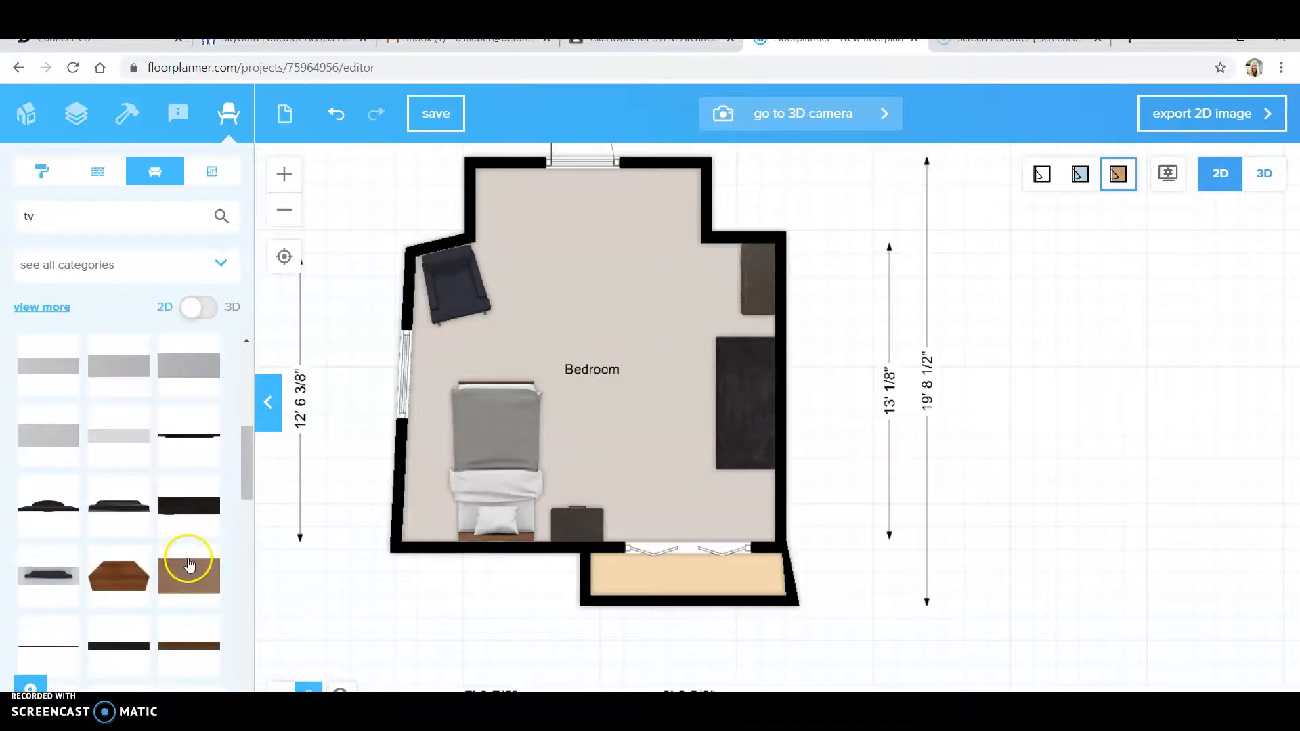
left_click_drag(117, 515, 743, 368)
left_click_drag(753, 445, 416, 486)
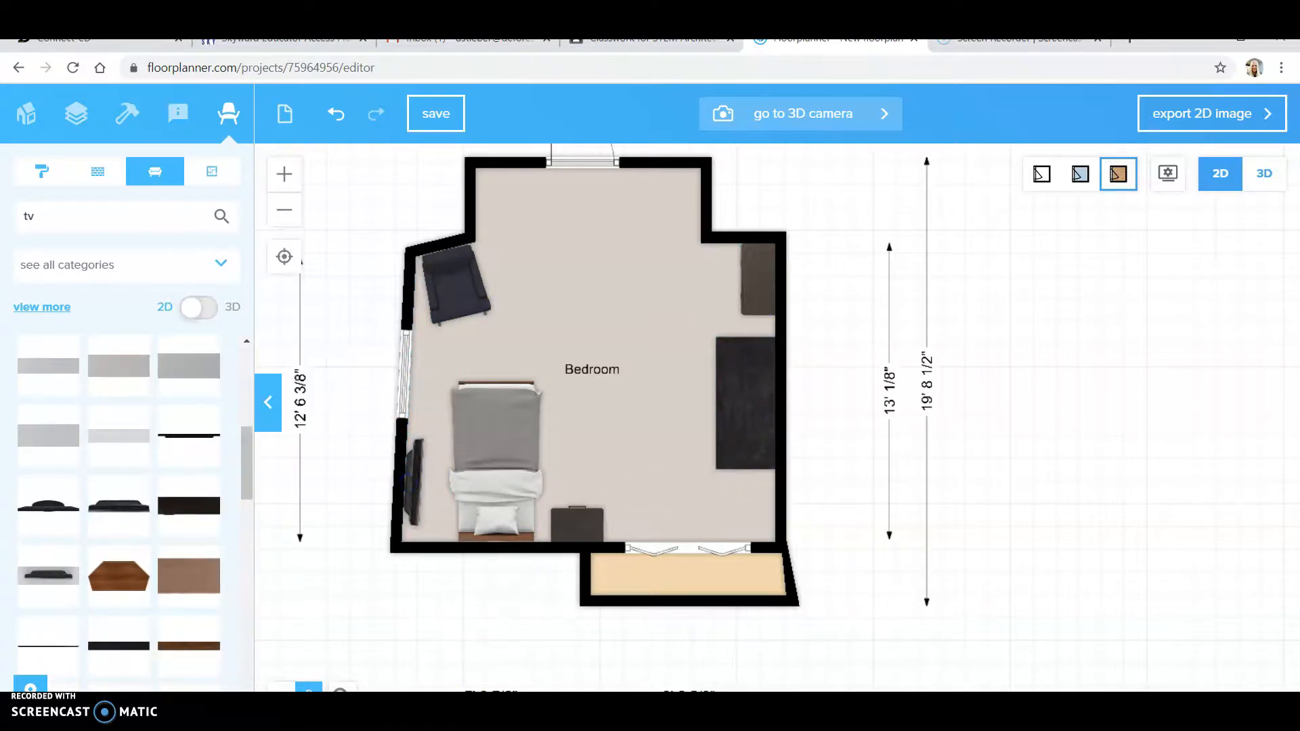
Step: In an angled 3D view with editing enabled, nudge the TV along its wall toward the corner behind the bed's head
left_click_drag(581, 433, 561, 392)
scroll(494, 372, "up", 1)
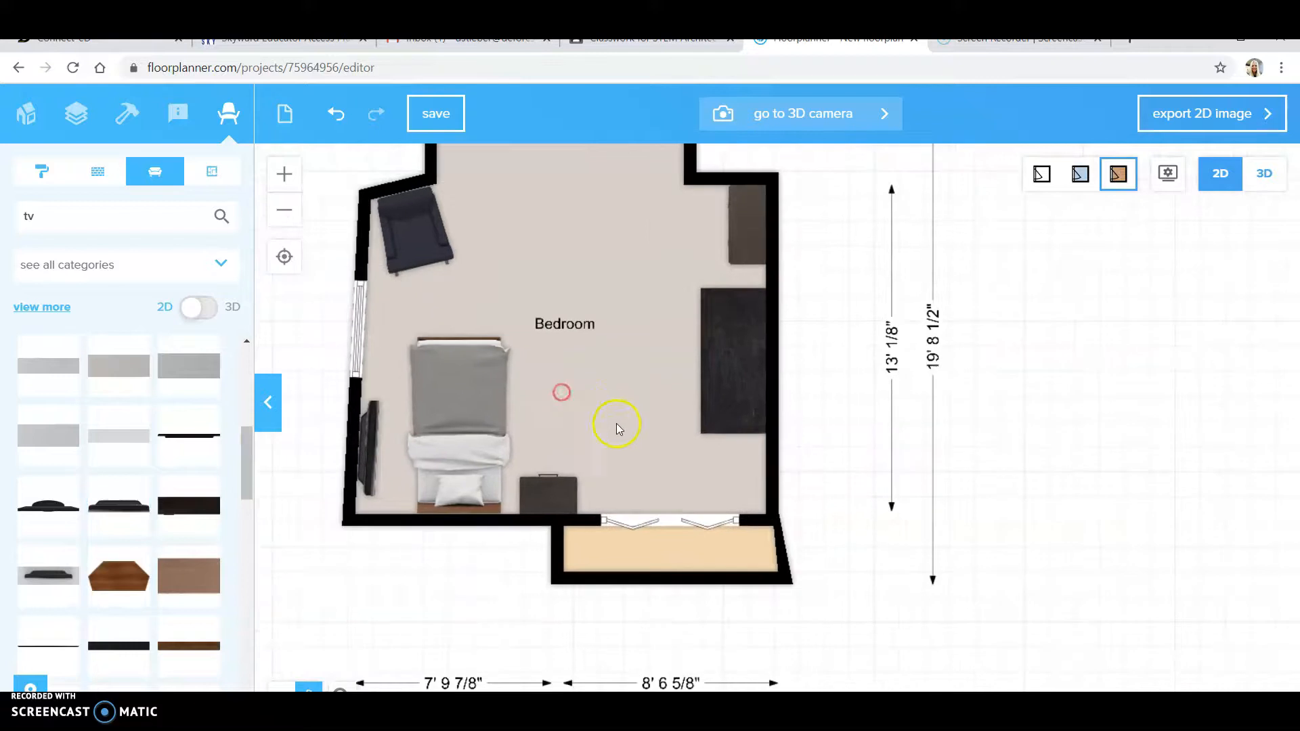
scroll(649, 458, "down", 2)
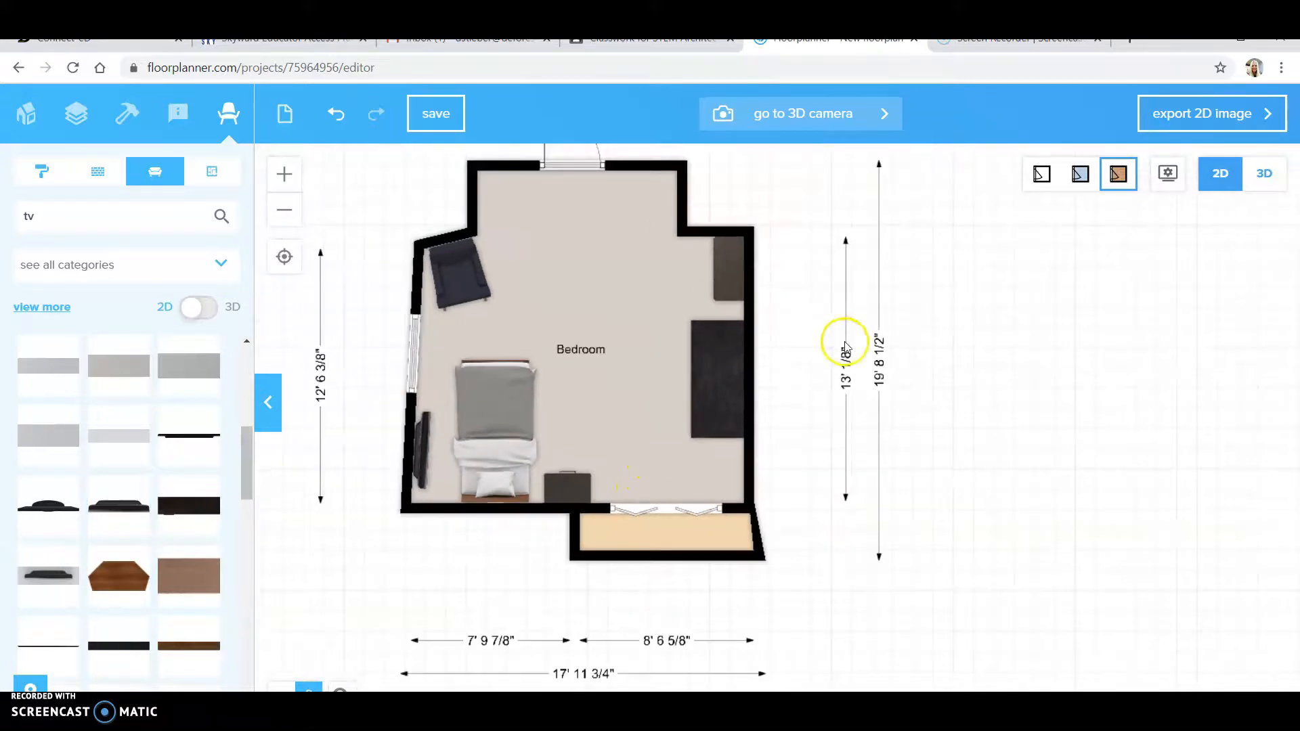
left_click_drag(852, 393, 864, 465)
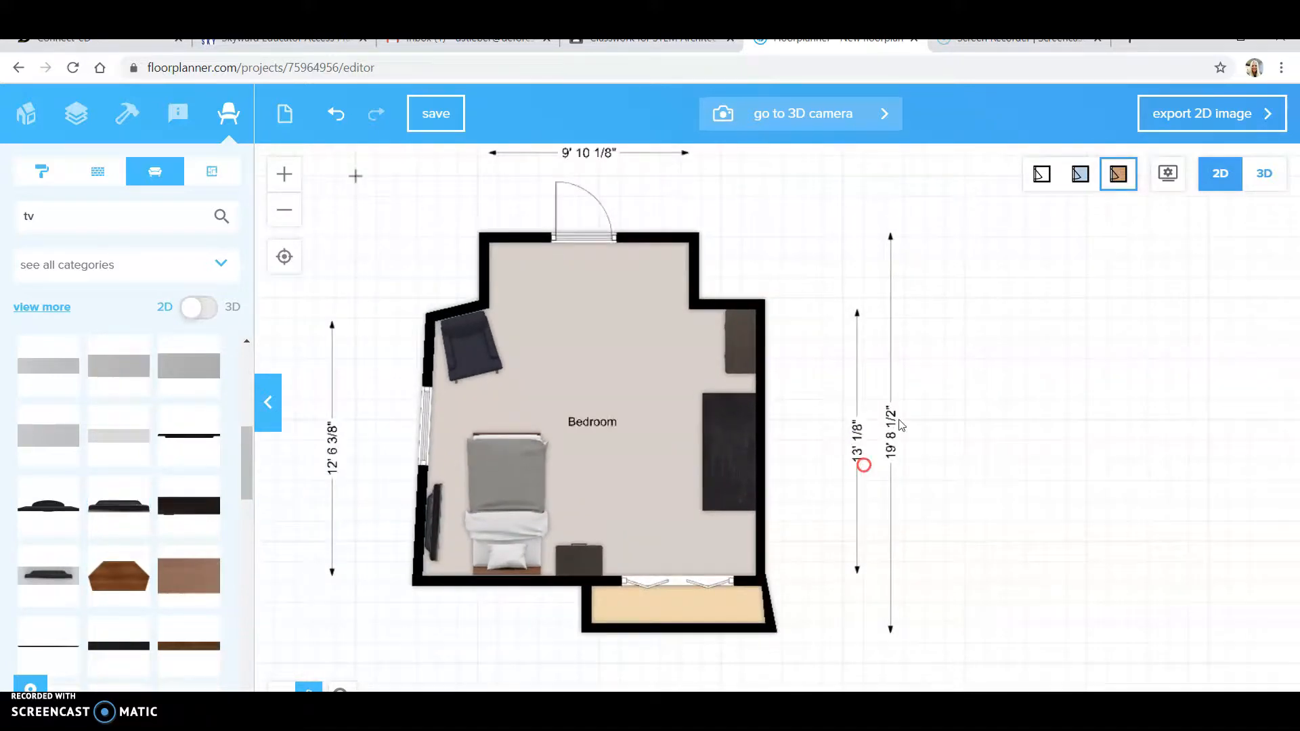
left_click(1257, 171)
left_click_drag(1010, 547, 604, 337)
left_click_drag(705, 371, 692, 415)
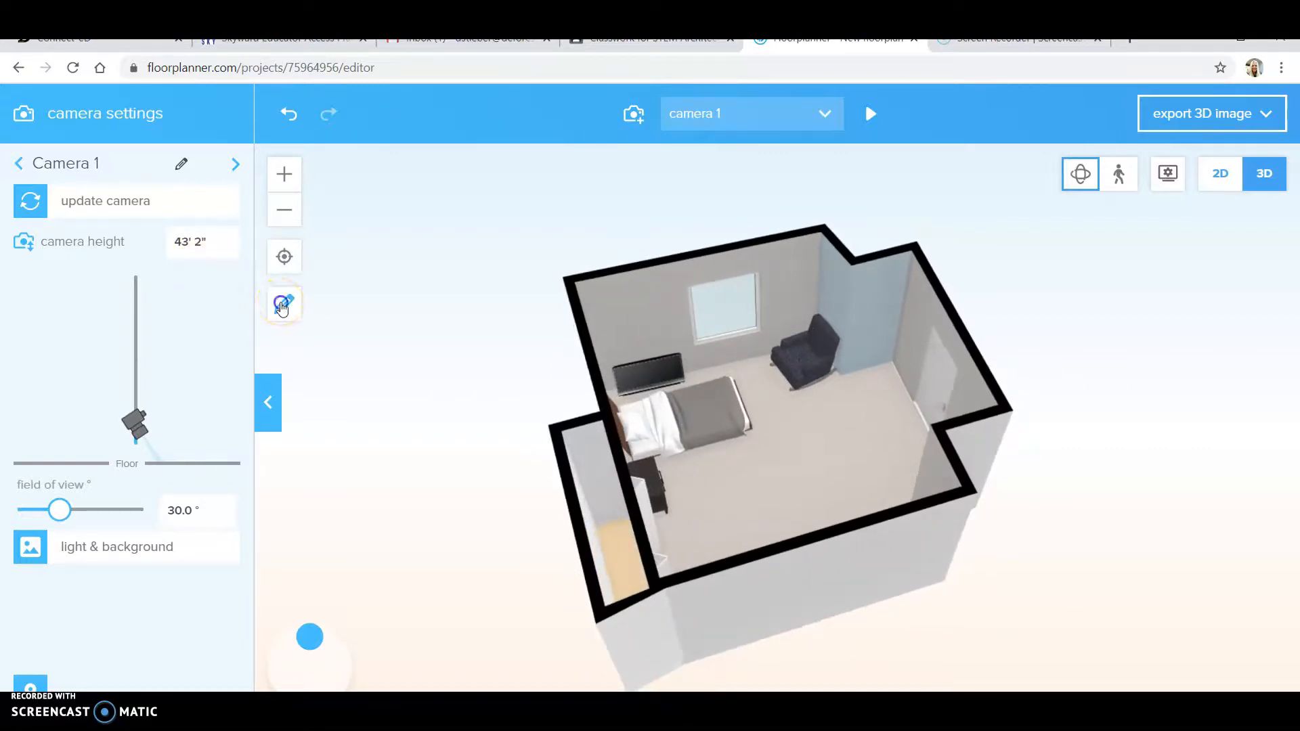
mouse_move(647, 367)
left_mouse_down()
mouse_move(641, 328)
mouse_move(639, 368)
left_mouse_up()
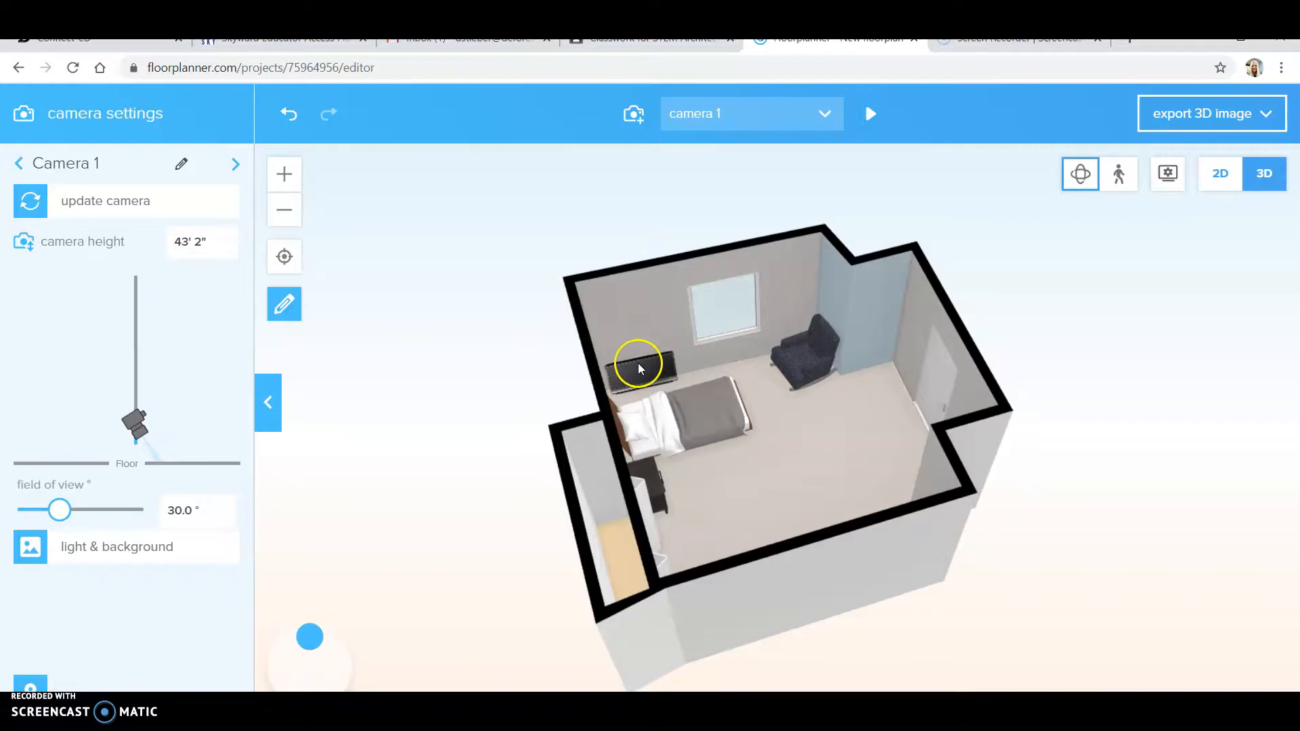
double_click(640, 366)
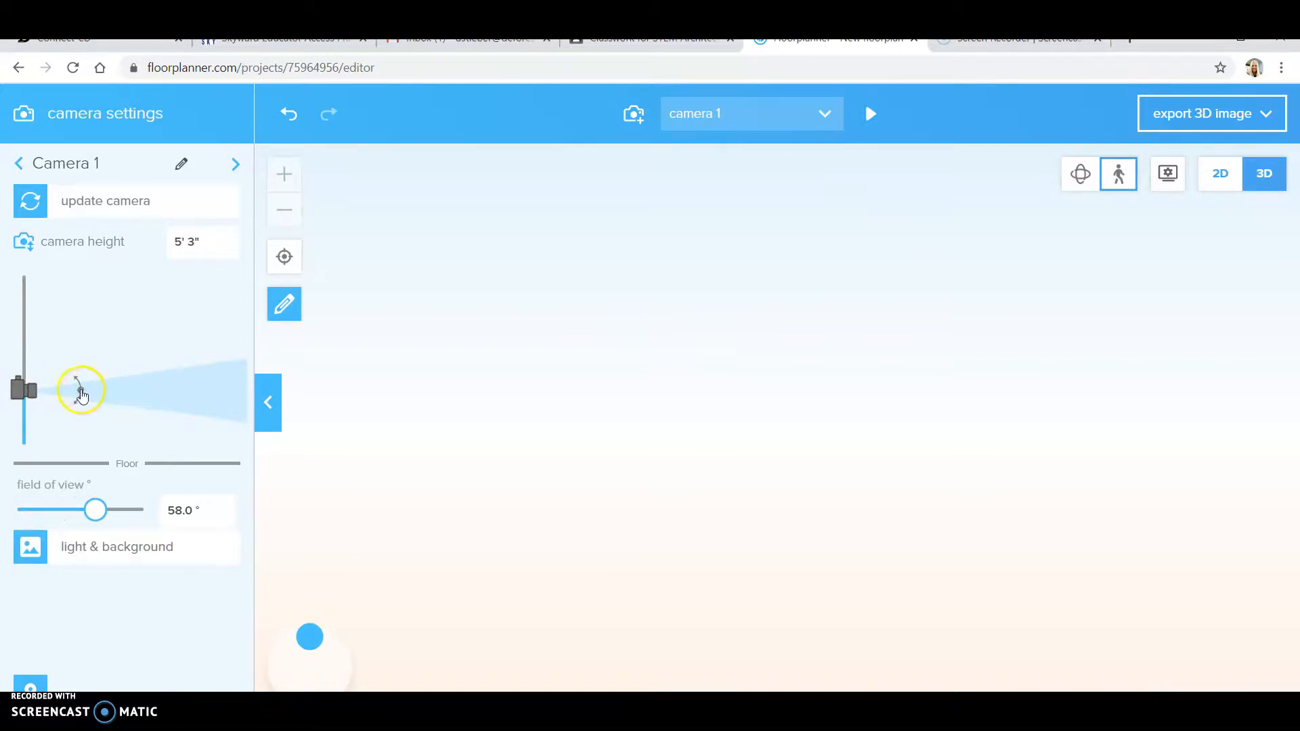
Step: Tilt the first-person view of Camera 1 downward and switch to Camera 2
left_click_drag(80, 395, 39, 398)
left_click(137, 198)
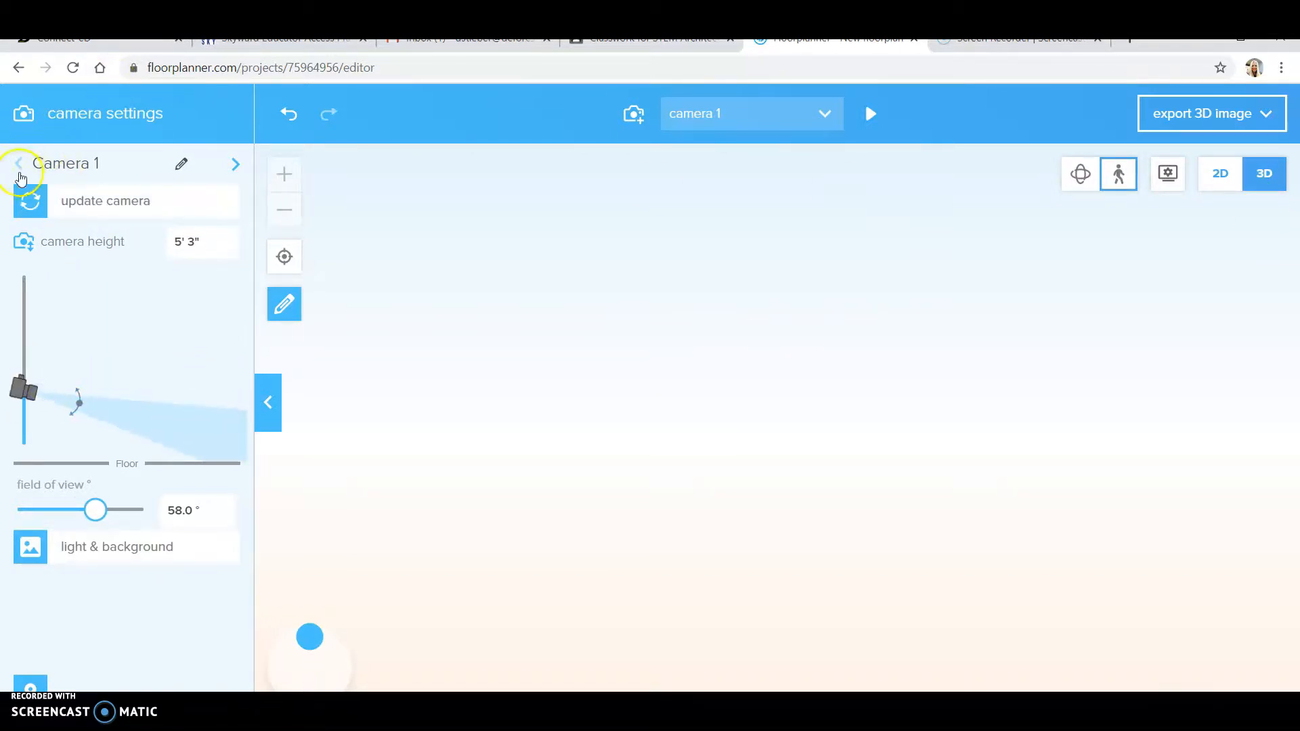
left_click(20, 165)
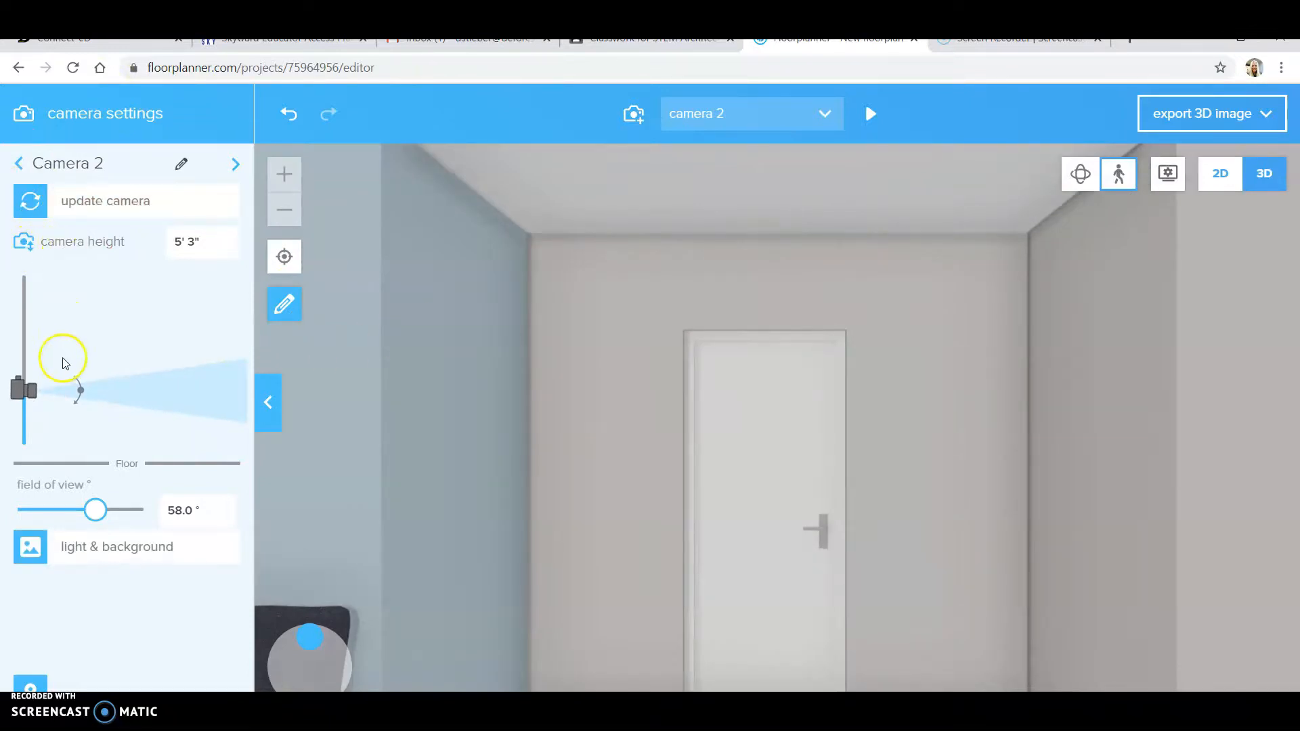
Step: View the room through Camera 2 tilted downward, at a height of 3' 11 1/4" and with a 96° field of view
left_click_drag(75, 385, 124, 411)
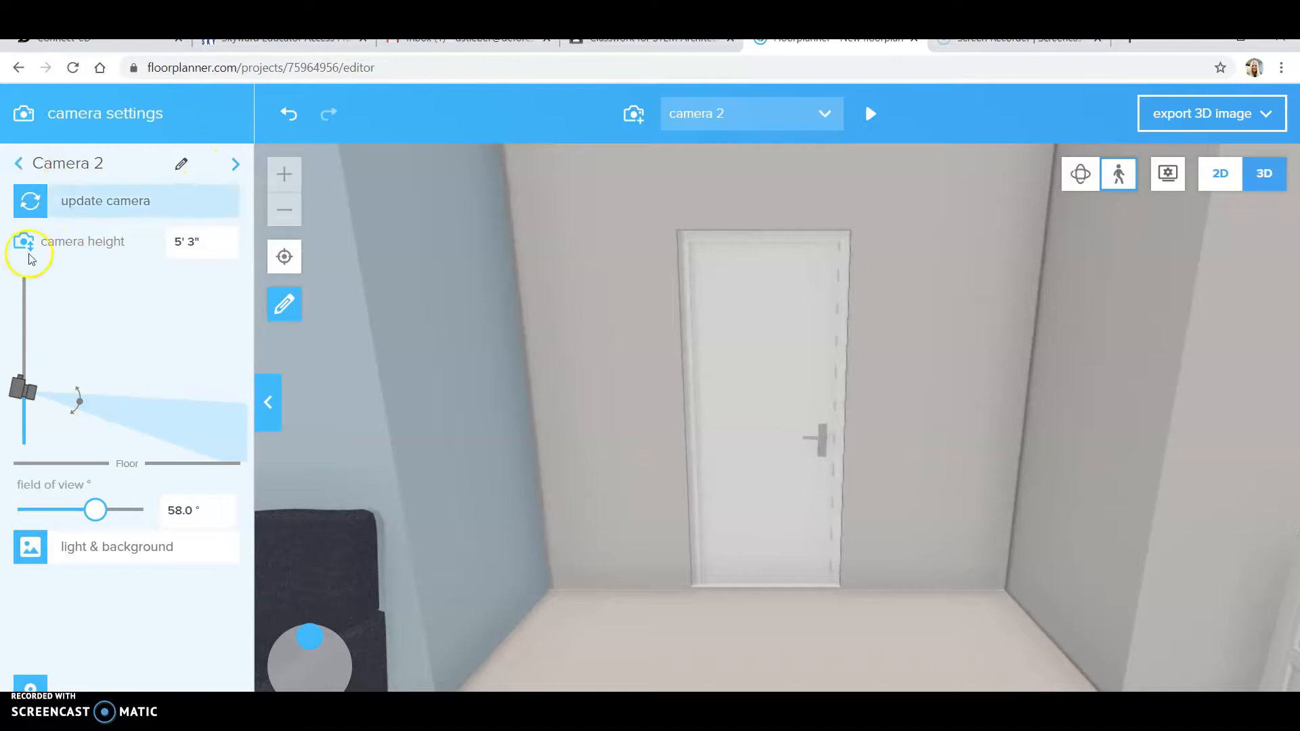
left_click_drag(38, 405, 70, 416)
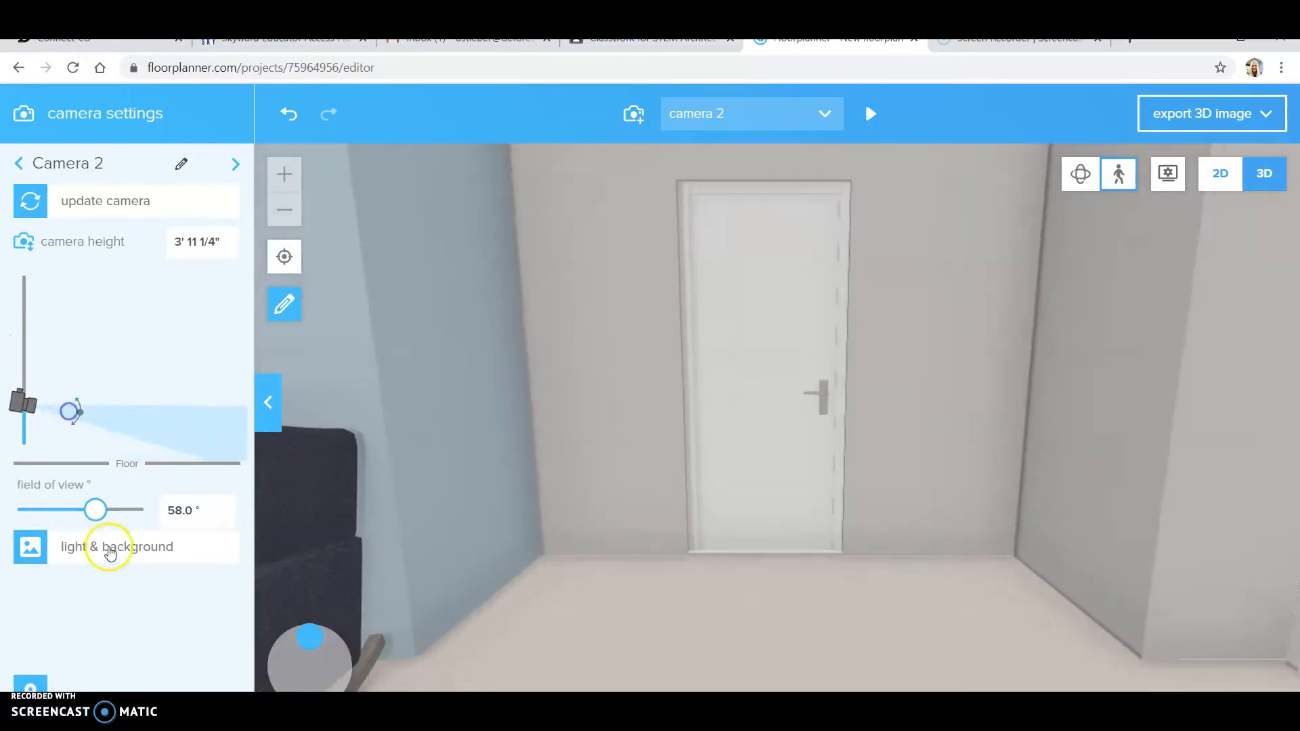
left_click_drag(95, 510, 181, 503)
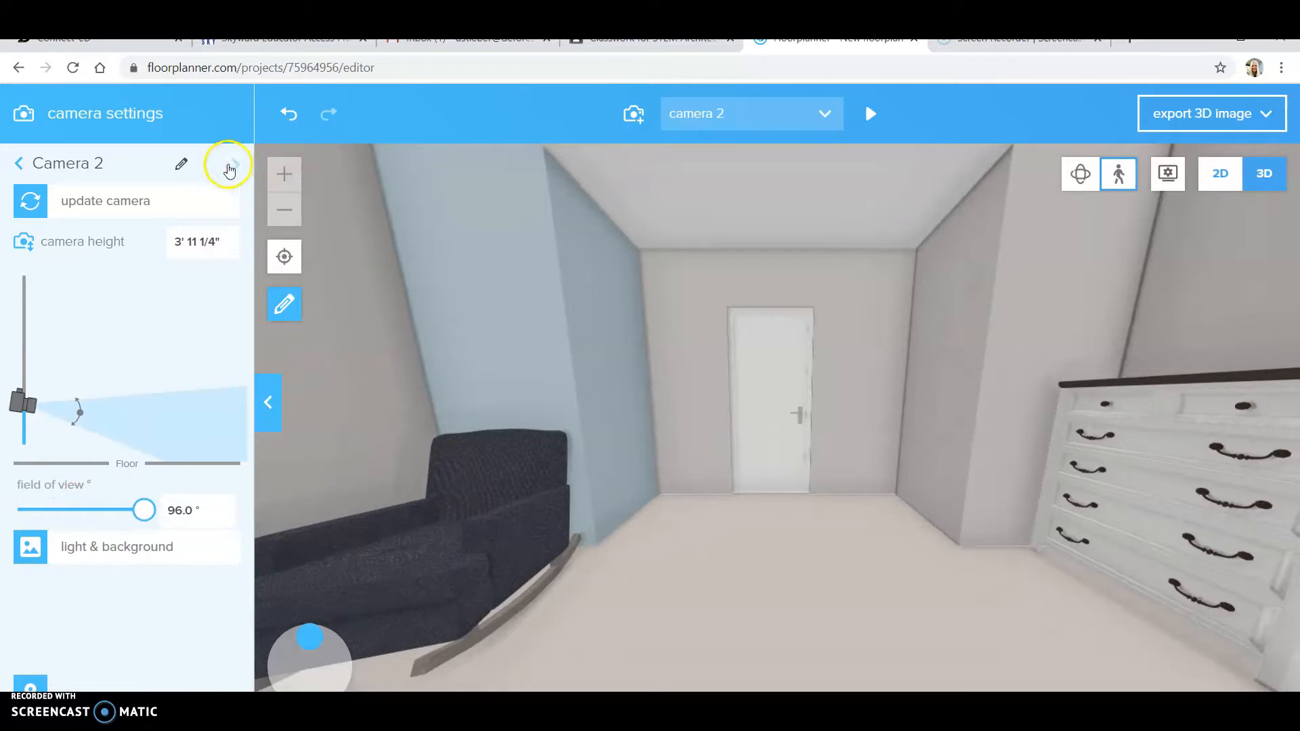
Step: Switch to the overhead 3D view of Camera 1 and readjust the TV's position against the left wall beside the bed
left_click(12, 163)
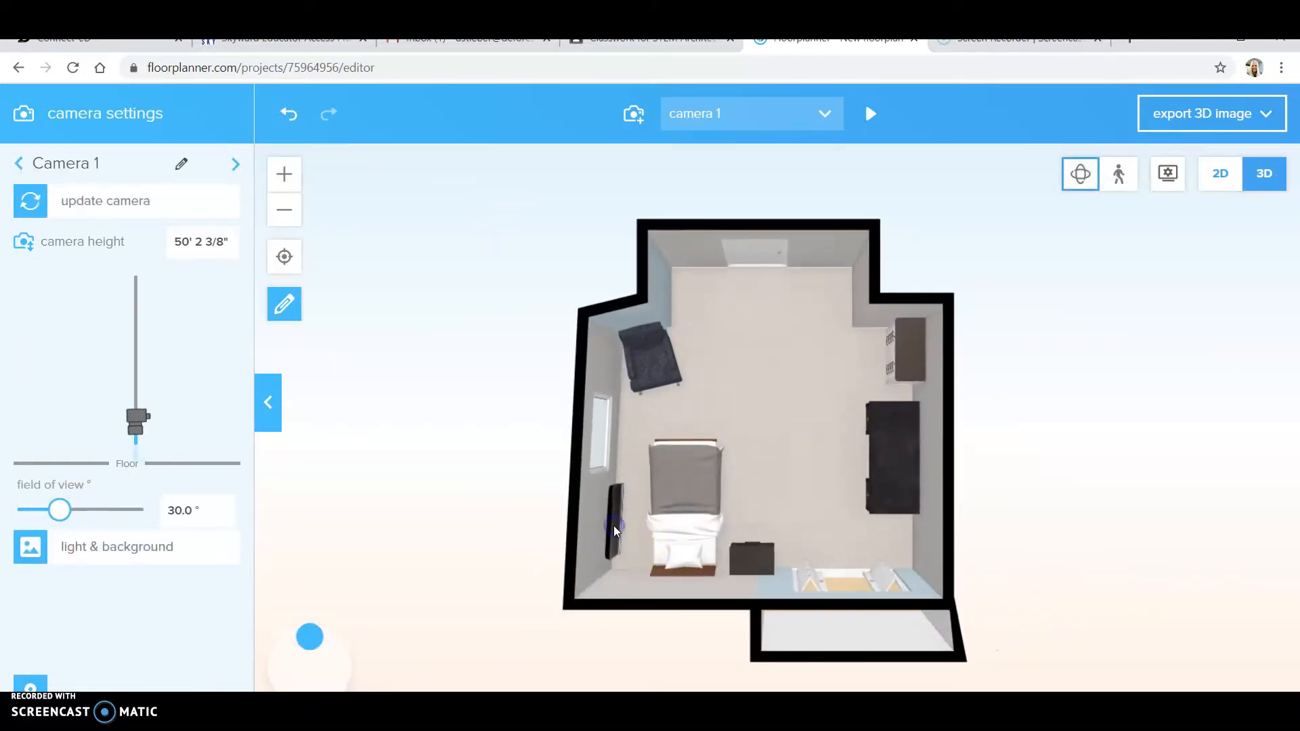
left_click(614, 527)
mouse_move(612, 530)
left_mouse_down()
mouse_move(604, 538)
mouse_move(618, 531)
left_mouse_up()
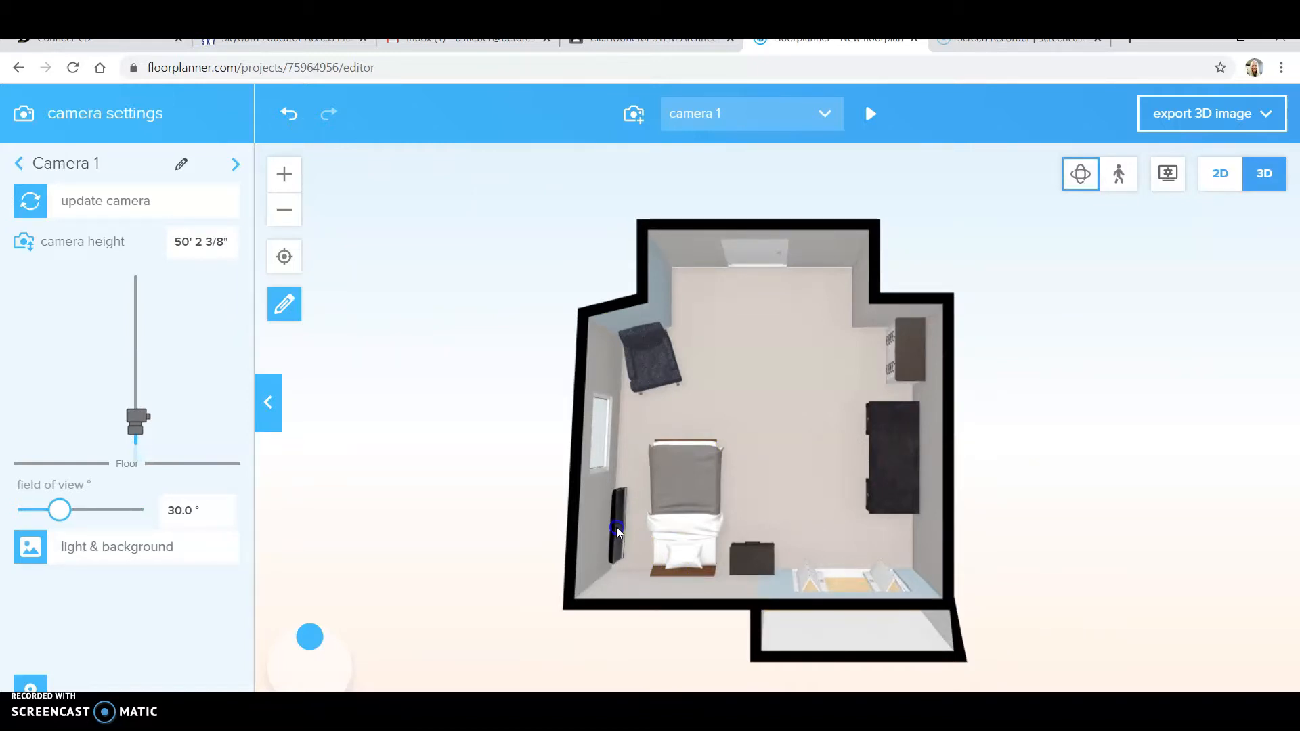
key("Up")
key("Down")
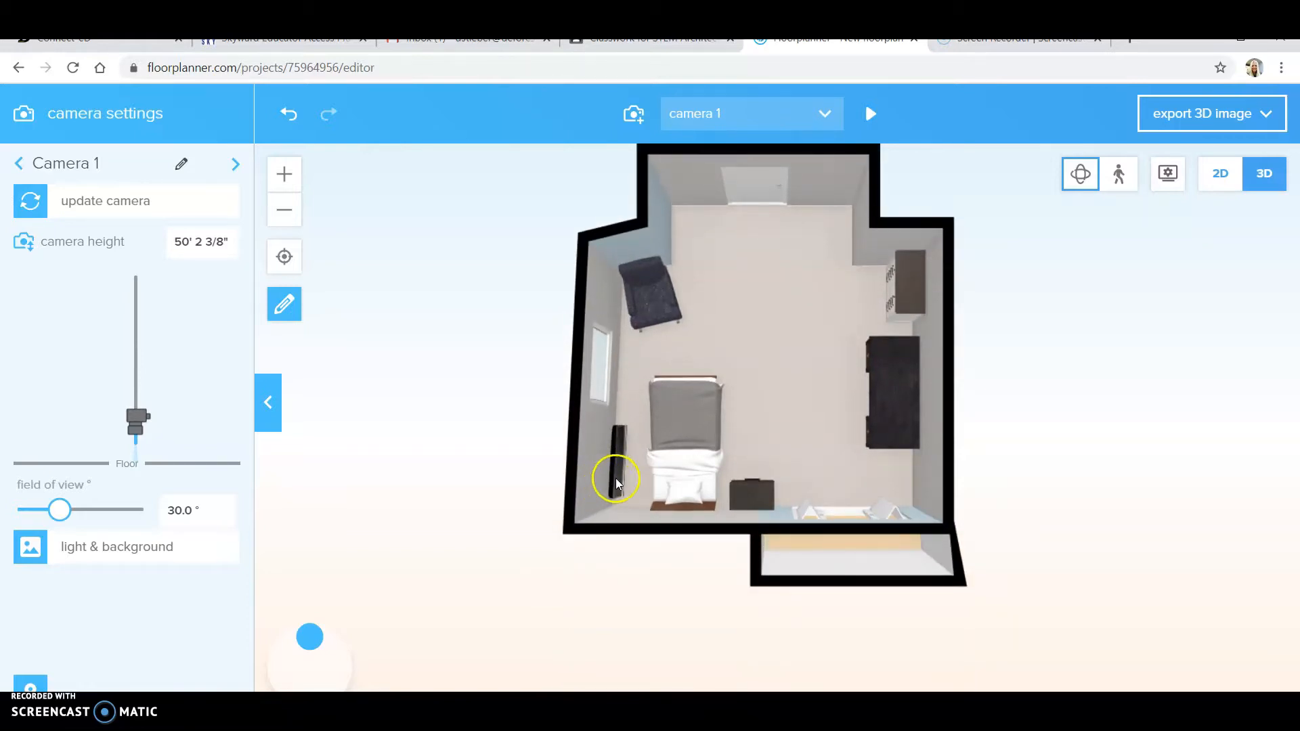
left_click_drag(617, 479, 611, 480)
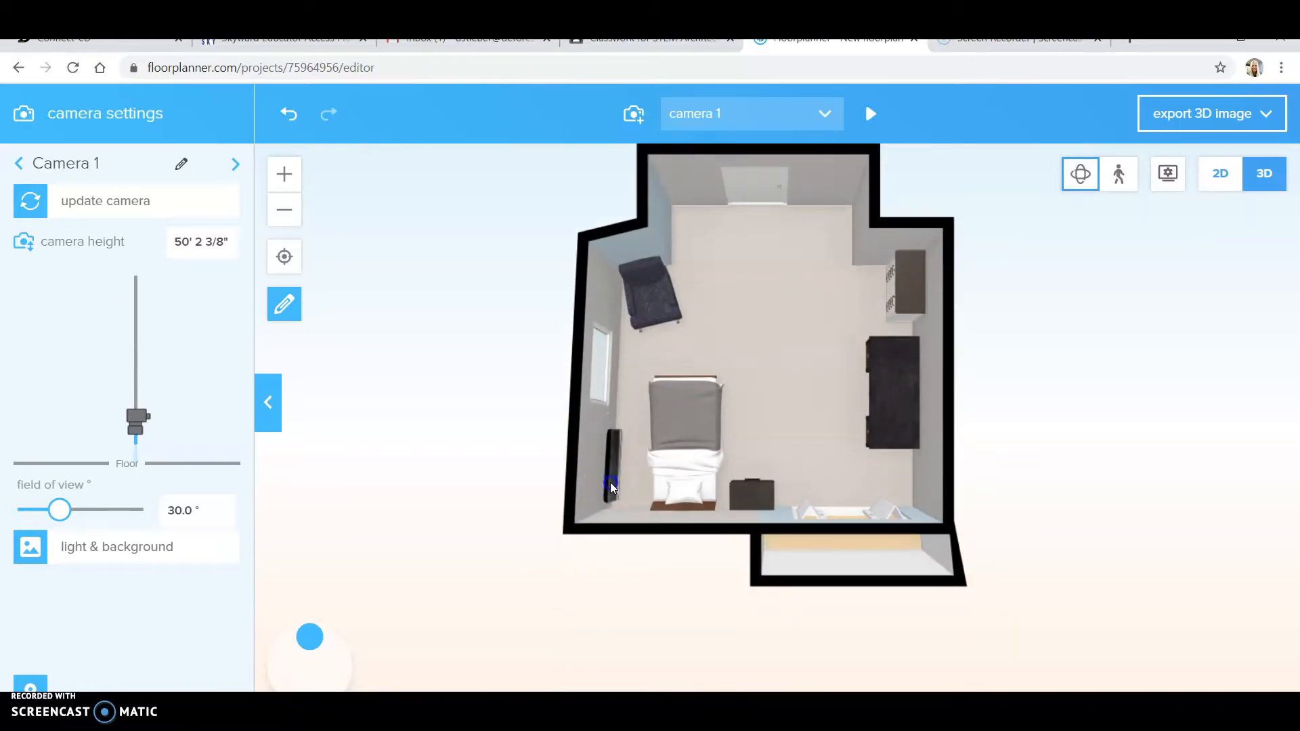
right_click(611, 487)
left_click_drag(612, 487, 612, 464)
Step: Return to the 2D plan, show the library thumbnails in 3D and browse the "tv" models
left_click(1222, 176)
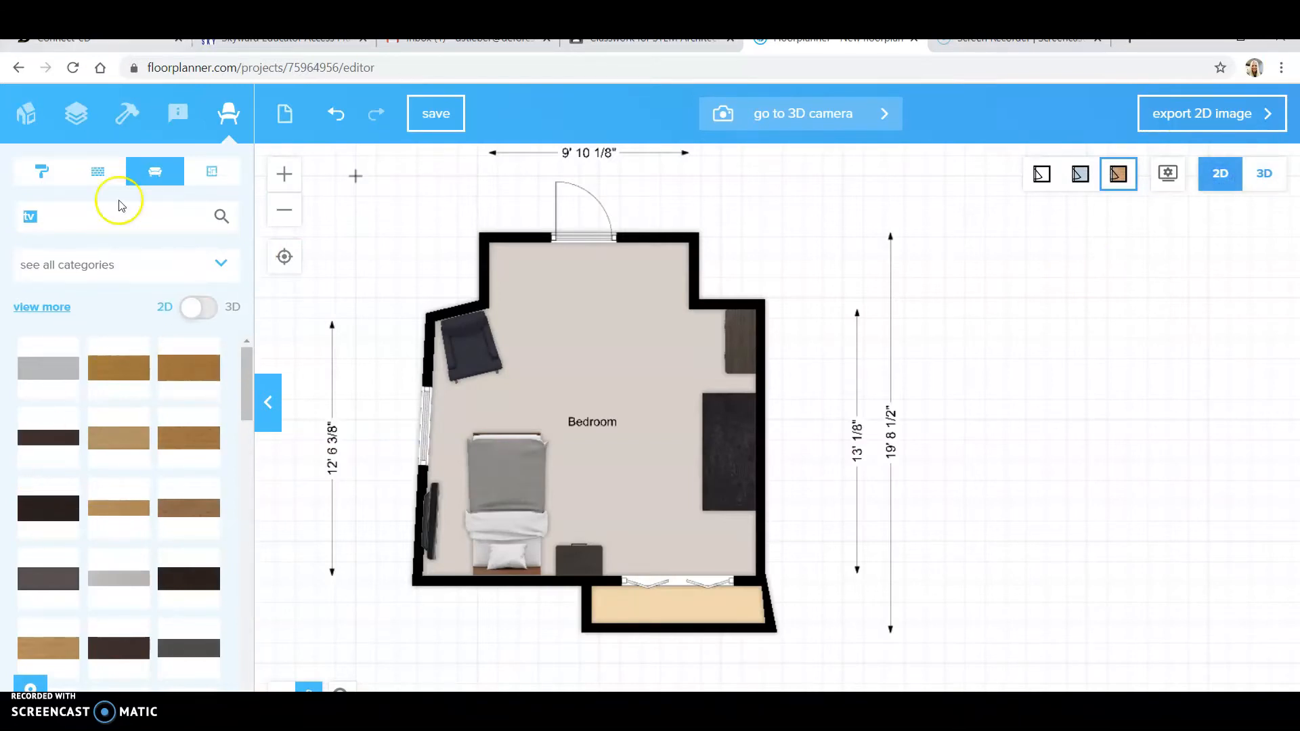
left_click(203, 311)
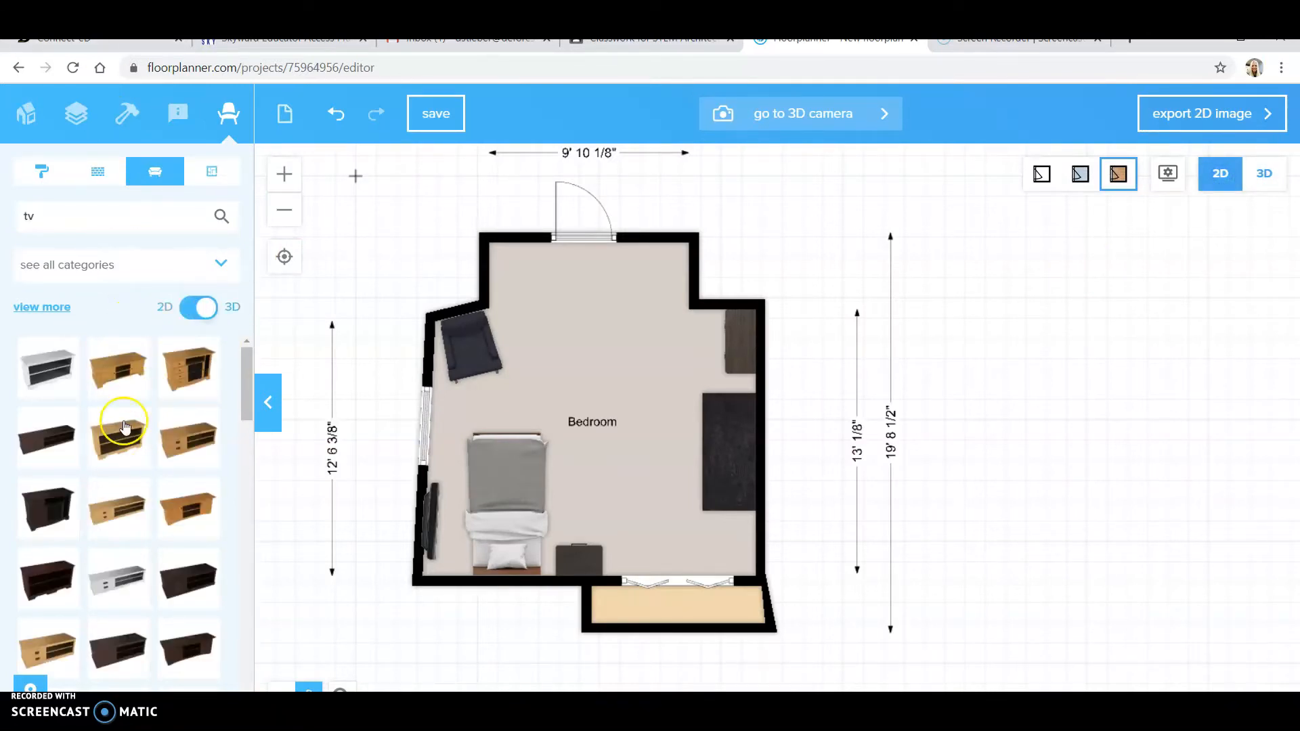
left_click(195, 308)
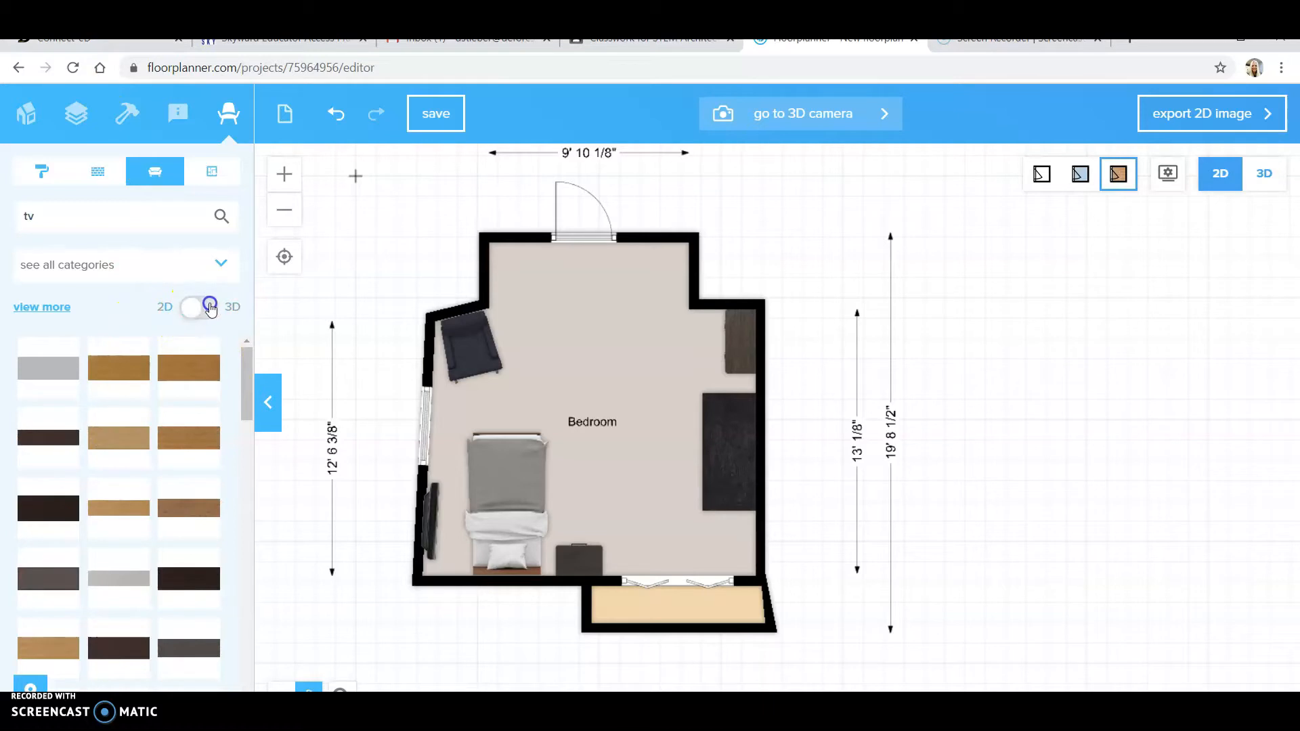
left_click(211, 308)
scroll(140, 460, "down", 5)
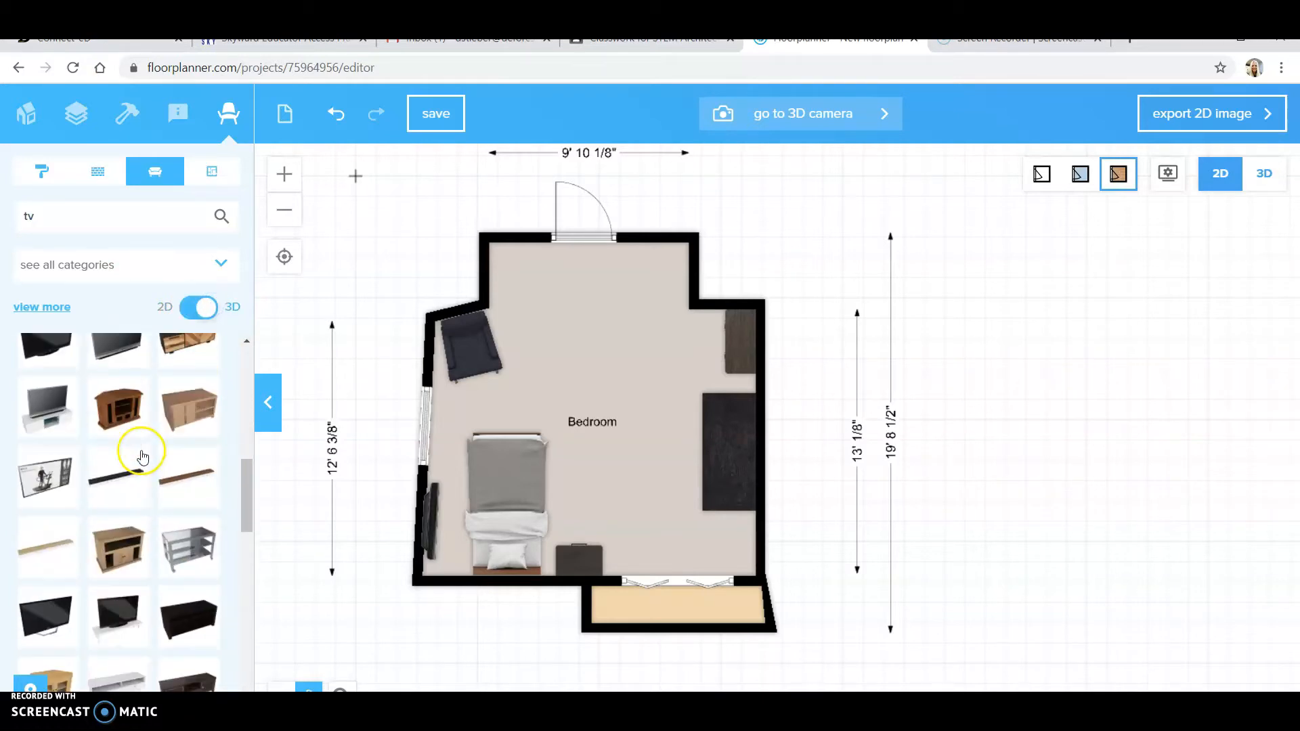
scroll(136, 440, "down", 5)
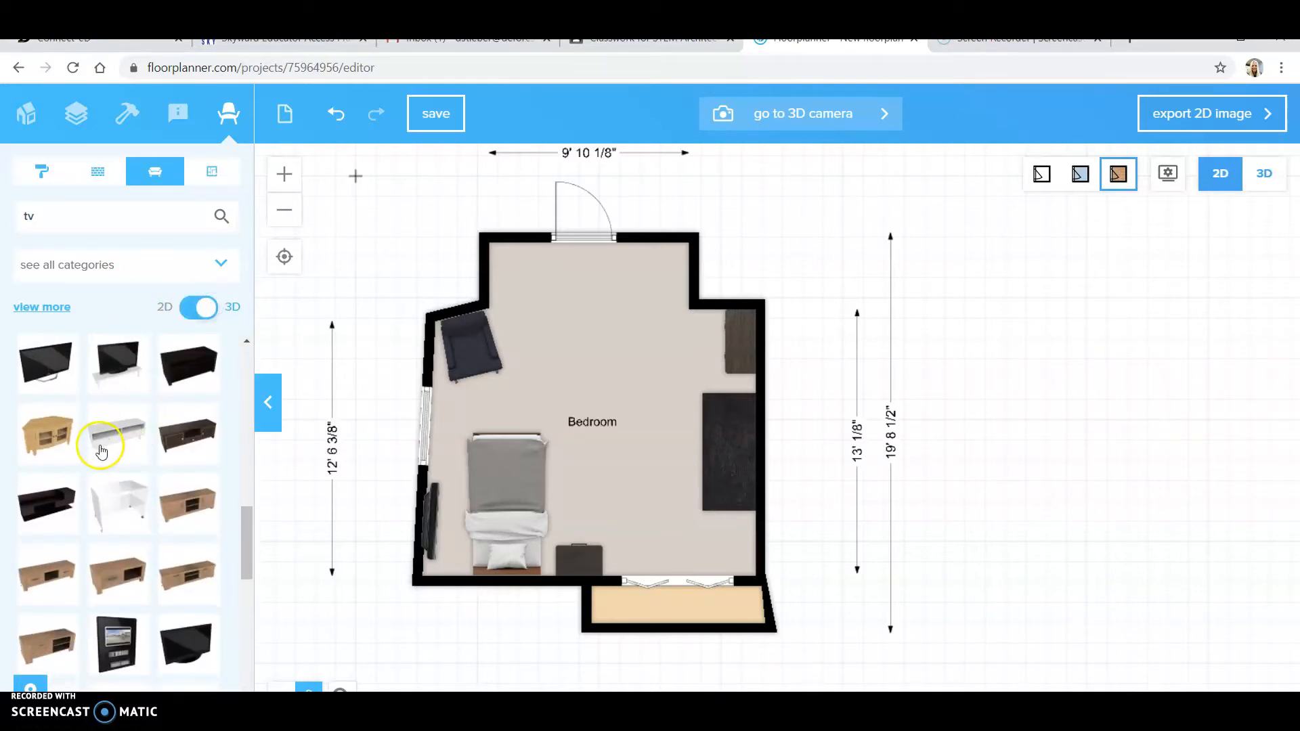
scroll(102, 447, "up", 5)
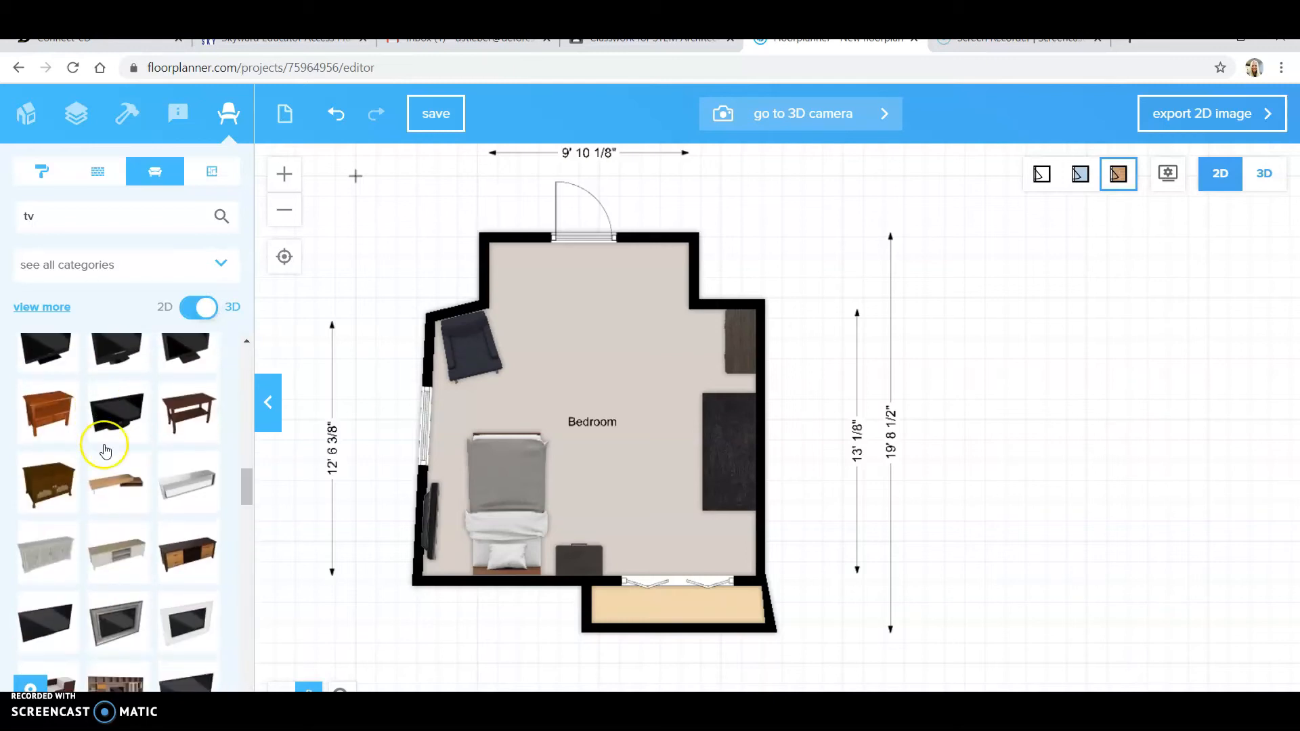
scroll(108, 451, "down", 5)
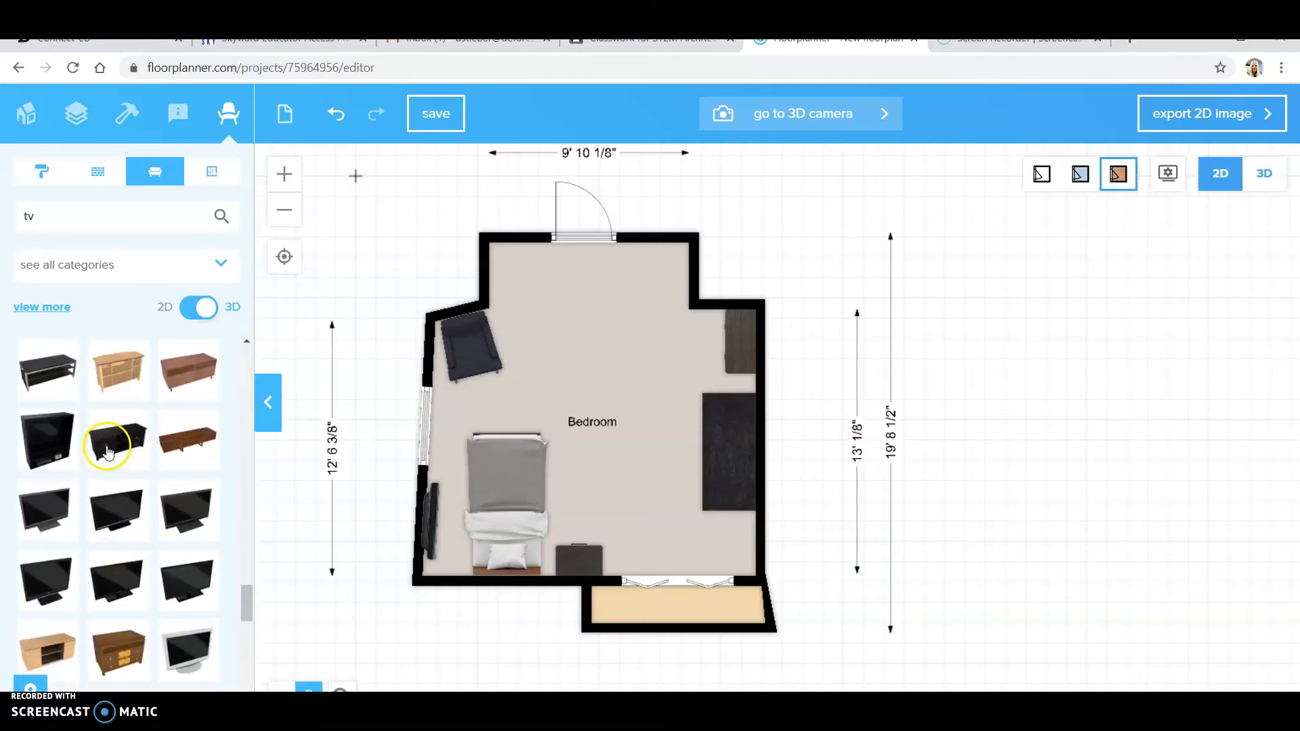
scroll(109, 452, "down", 3)
Step: Save the furnished bedroom floor plan
left_click(437, 115)
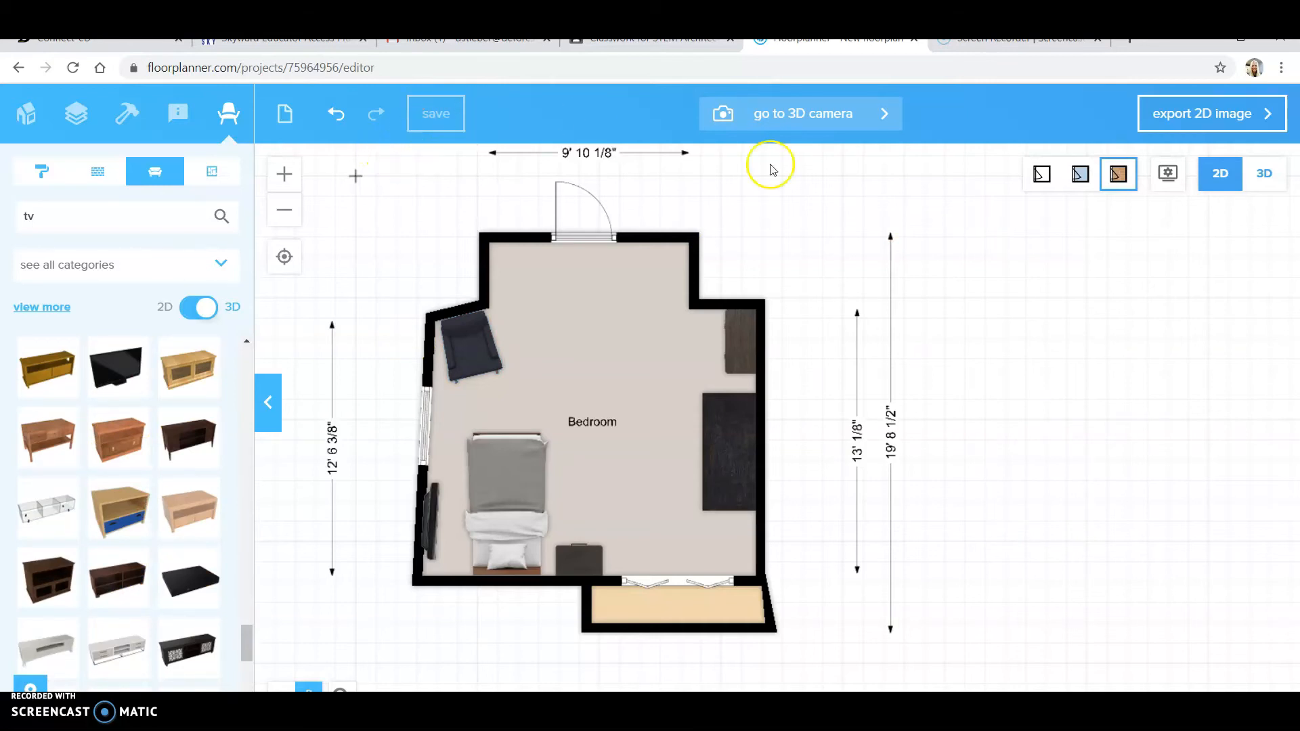
scroll(1045, 344, "down", 2)
scroll(1047, 346, "up", 2)
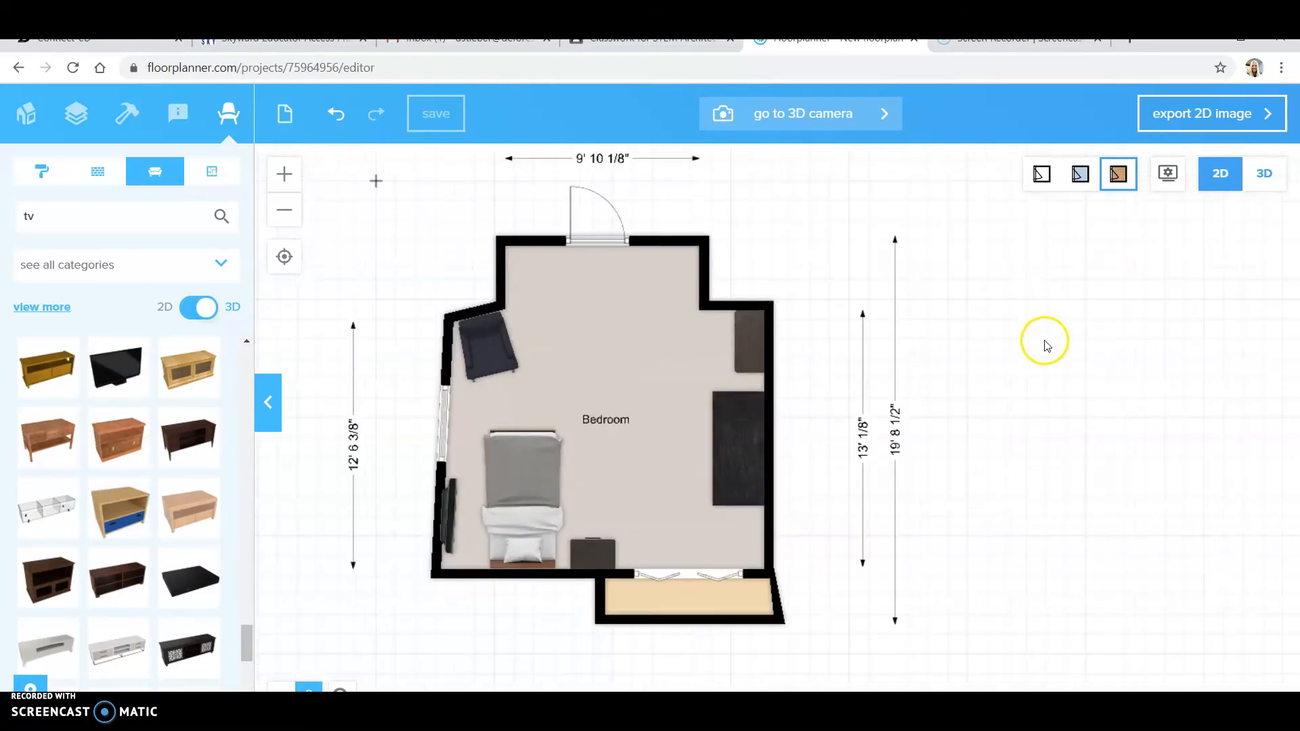